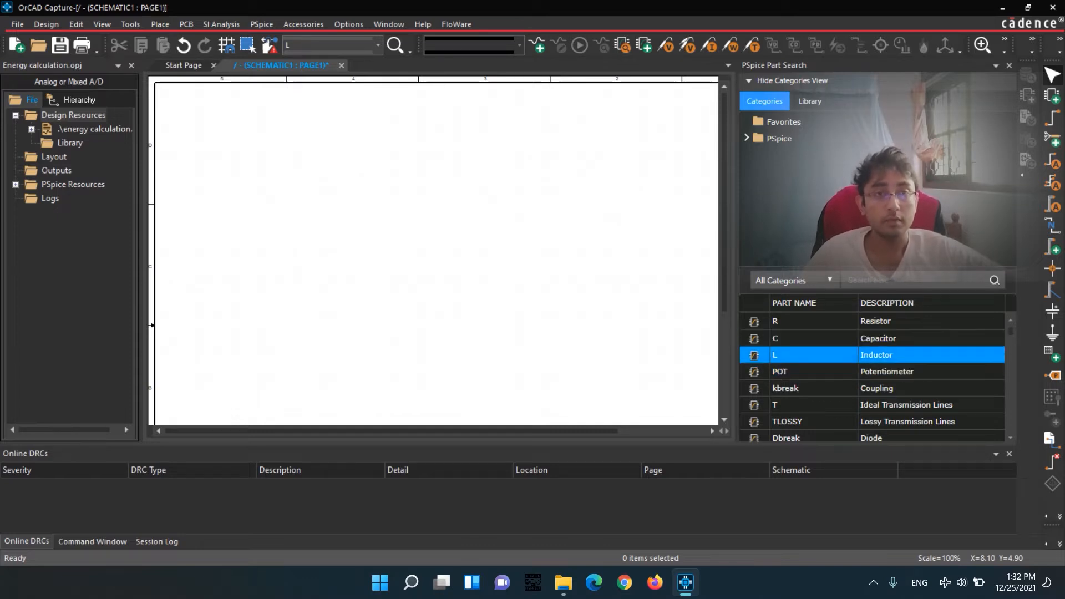
Place an inductor (L) horizontally in the upper middle area of the schematic page.
{"action": "left_click", "coordinate": [866, 356]}
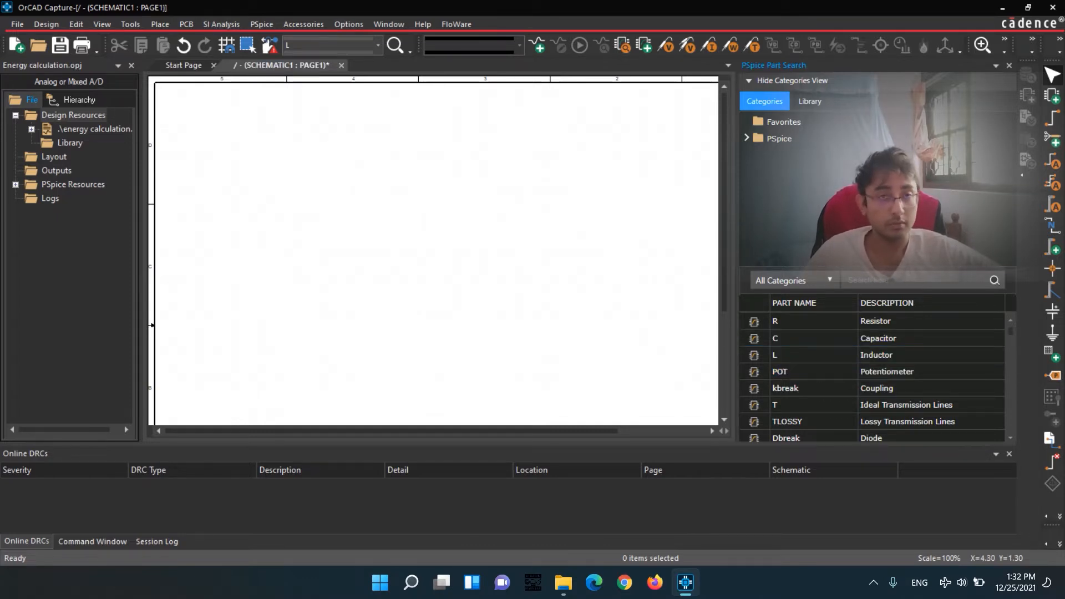
{"action": "left_click", "coordinate": [865, 339]}
{"action": "double_click", "coordinate": [866, 355]}
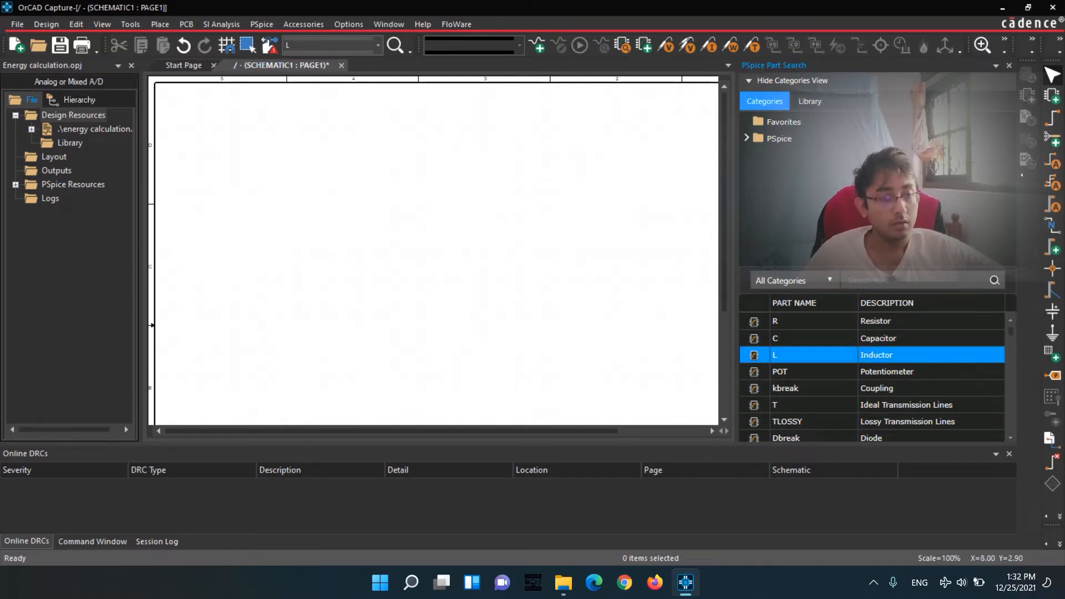
{"action": "double_click", "coordinate": [866, 356]}
{"action": "left_click", "coordinate": [450, 167]}
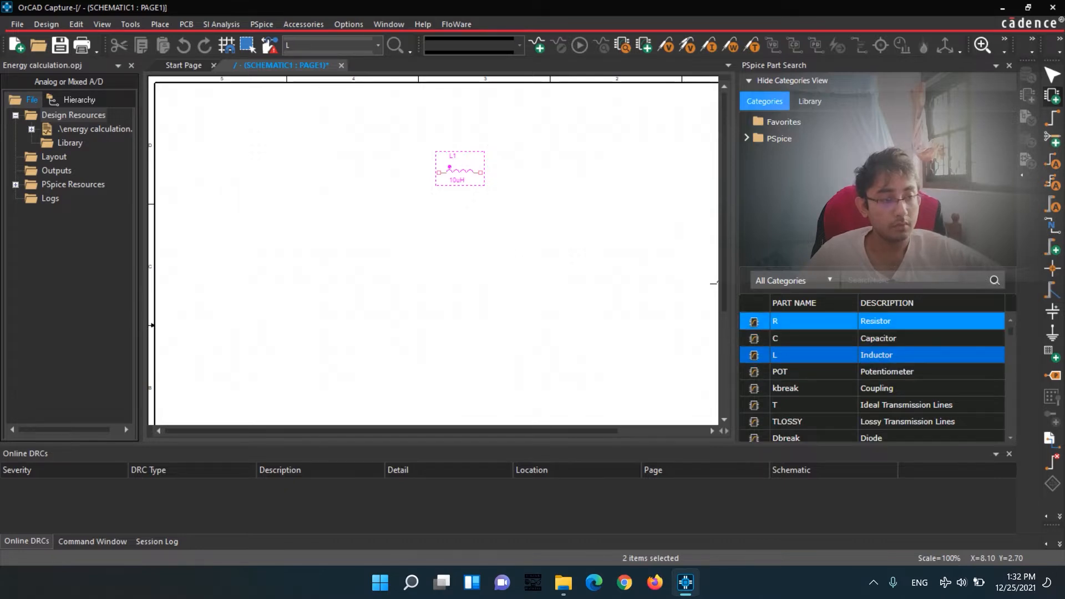
Place a resistor (R) just left of the inductor and a capacitor (C) to its right, all in one row.
{"action": "double_click", "coordinate": [865, 321]}
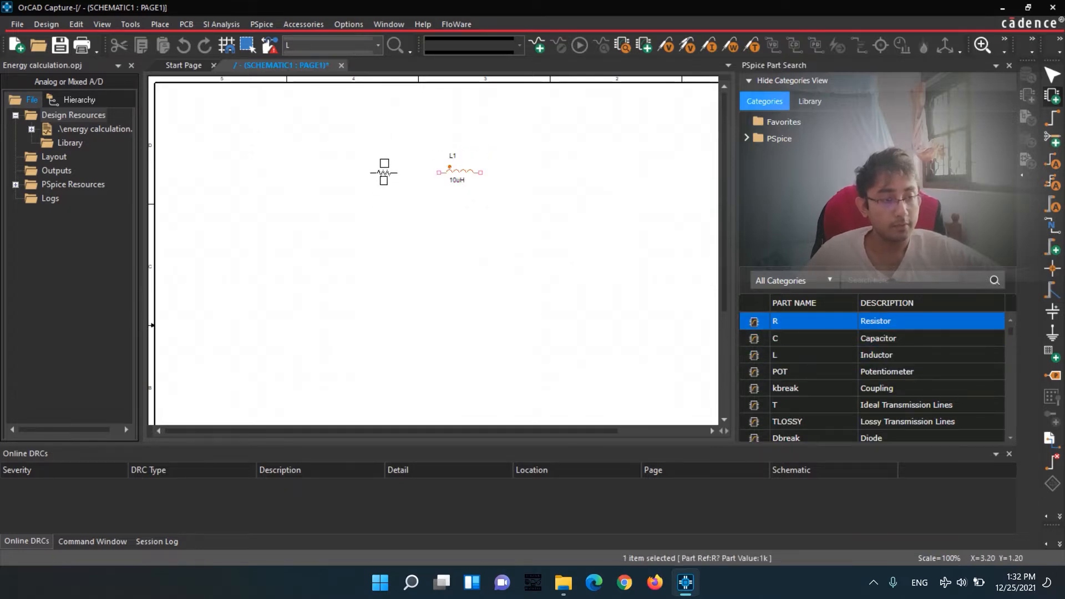
{"action": "double_click", "coordinate": [877, 339]}
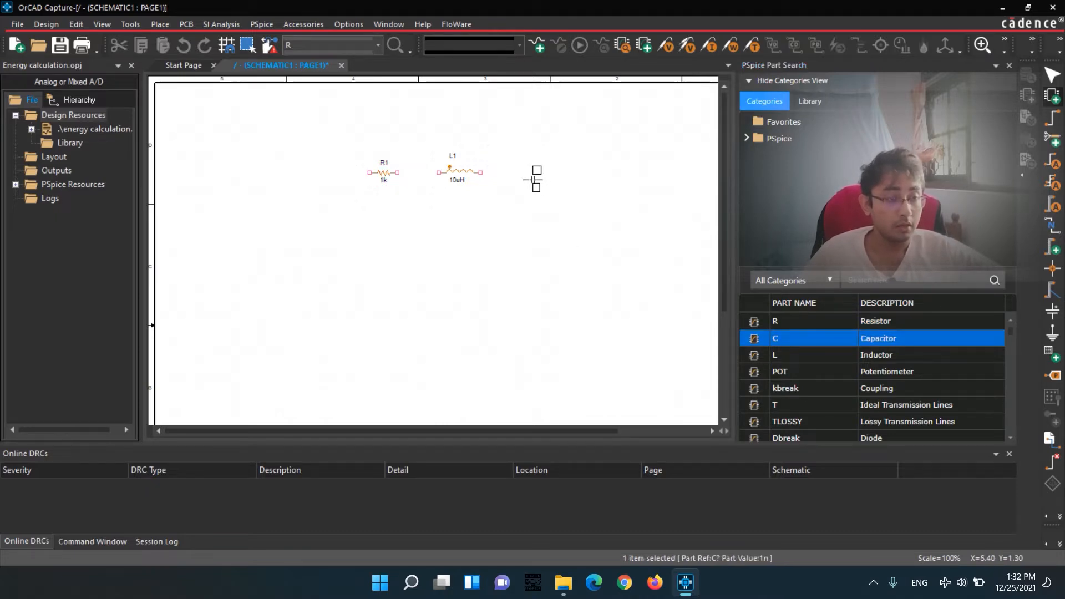
{"action": "left_click", "coordinate": [533, 173]}
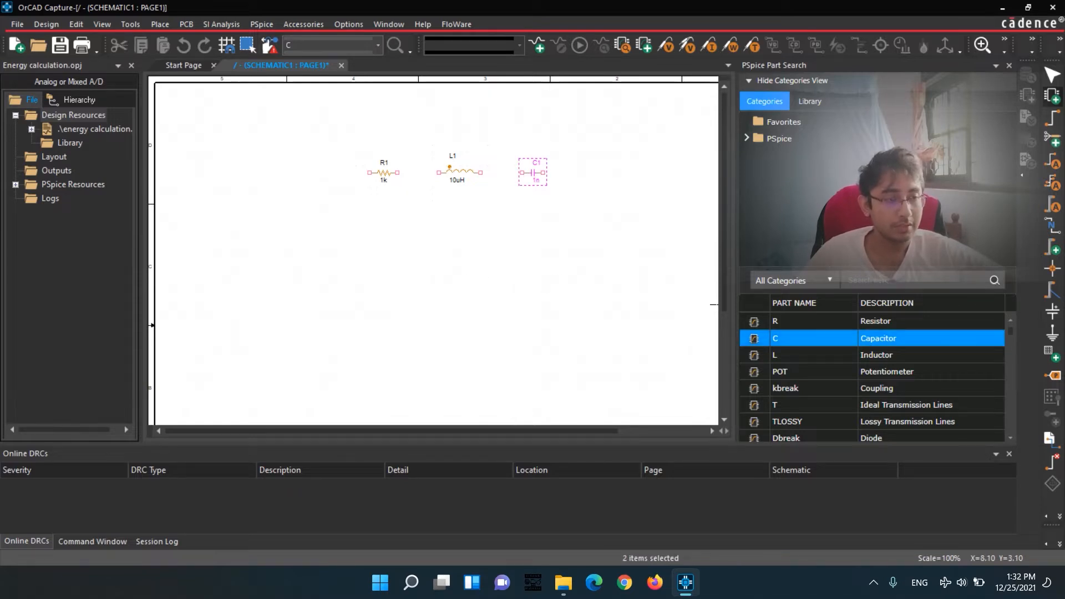
{"action": "scroll", "coordinate": [832, 371], "scroll_direction": "down", "scroll_amount": 10}
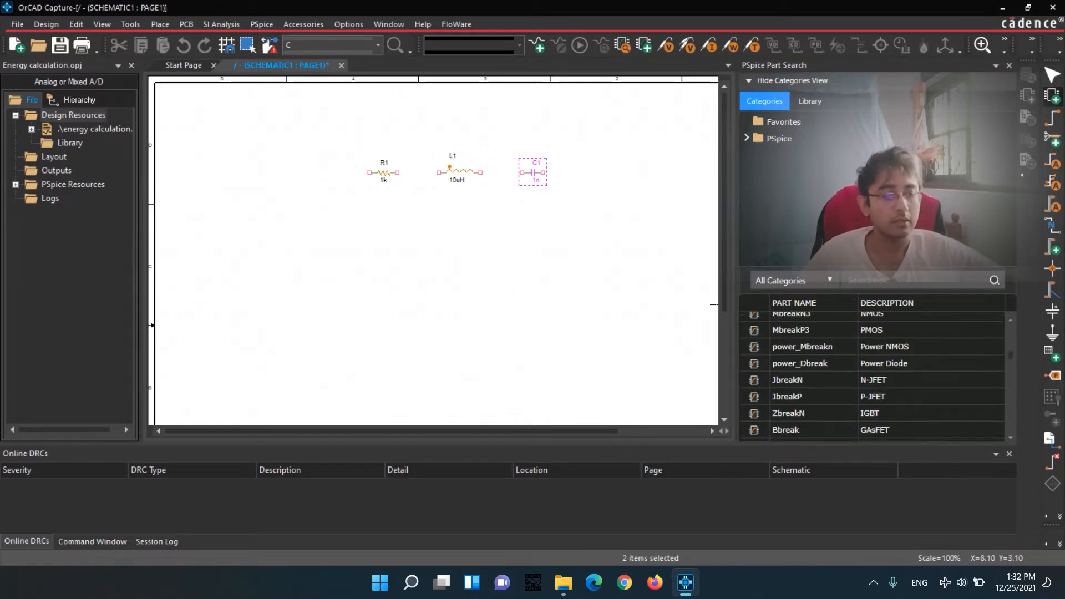
{"action": "scroll", "coordinate": [872, 377], "scroll_direction": "up", "scroll_amount": 10}
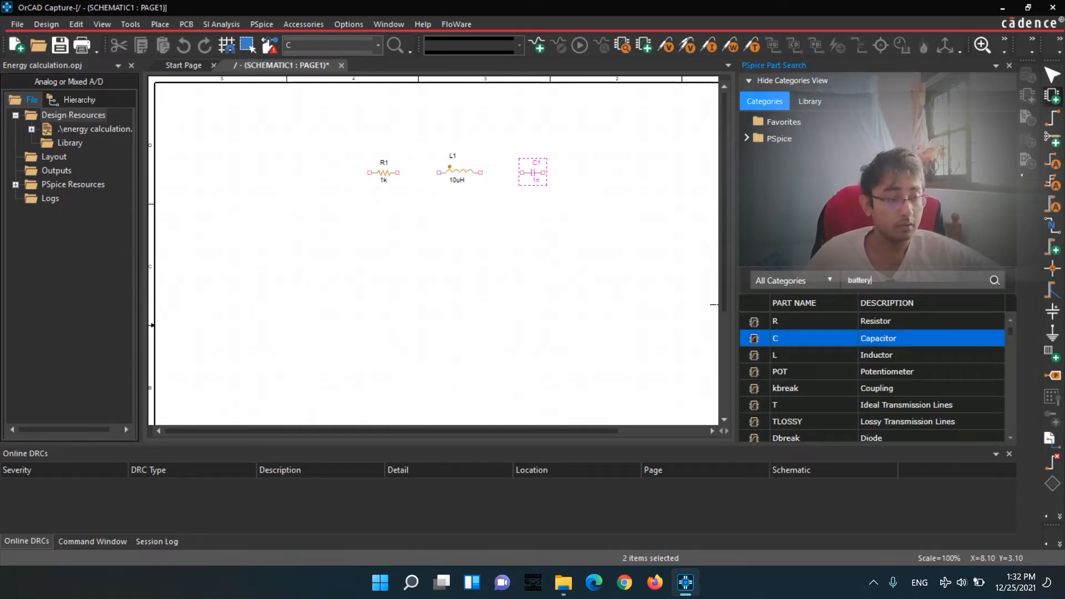
{"action": "key", "text": "Return"}
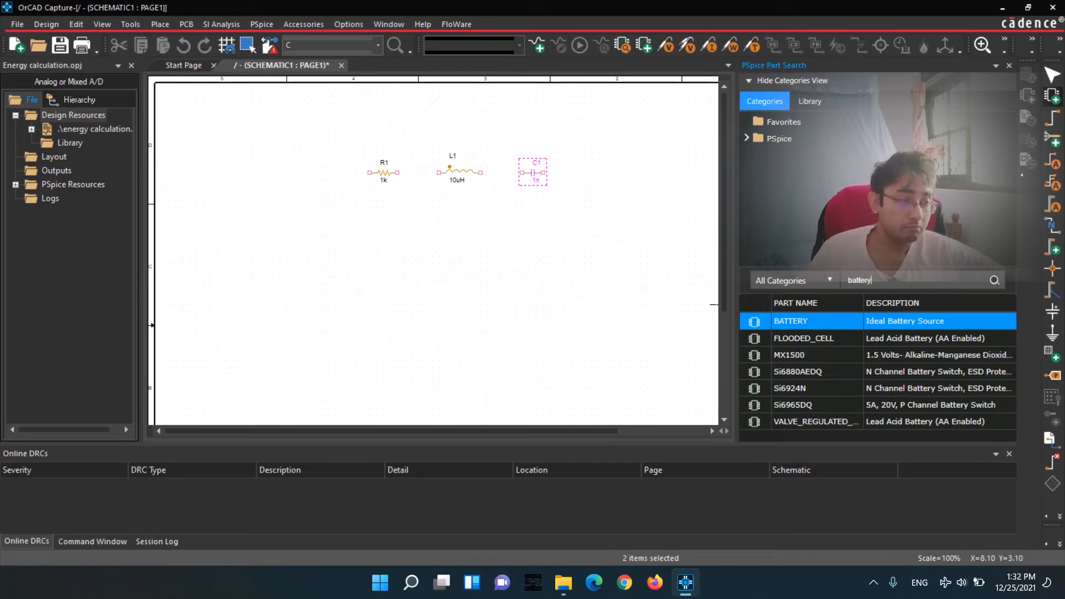
{"action": "double_click", "coordinate": [793, 321]}
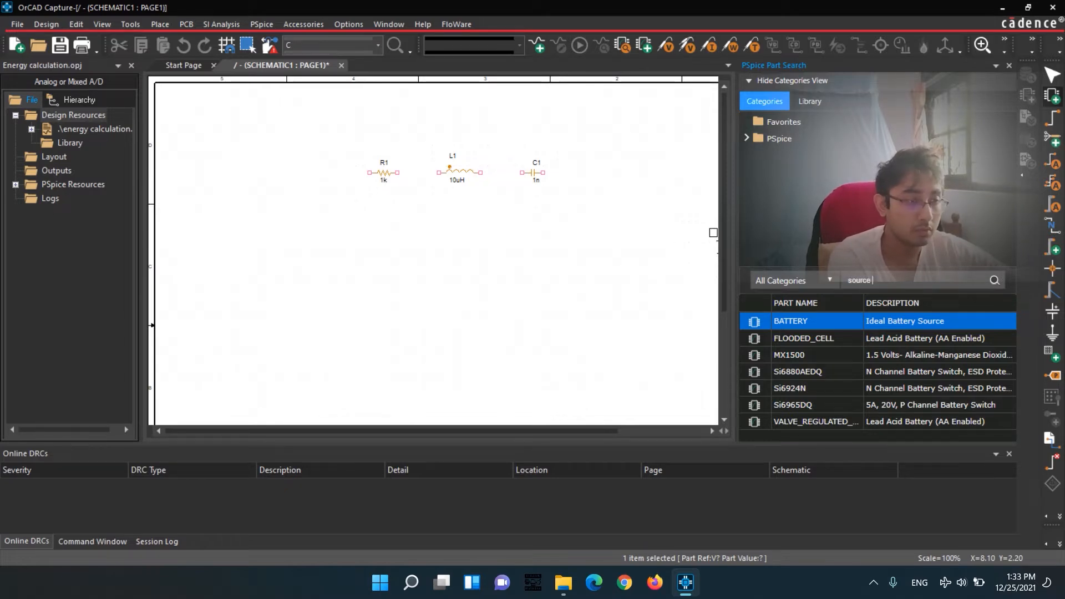
{"action": "key", "text": "Return"}
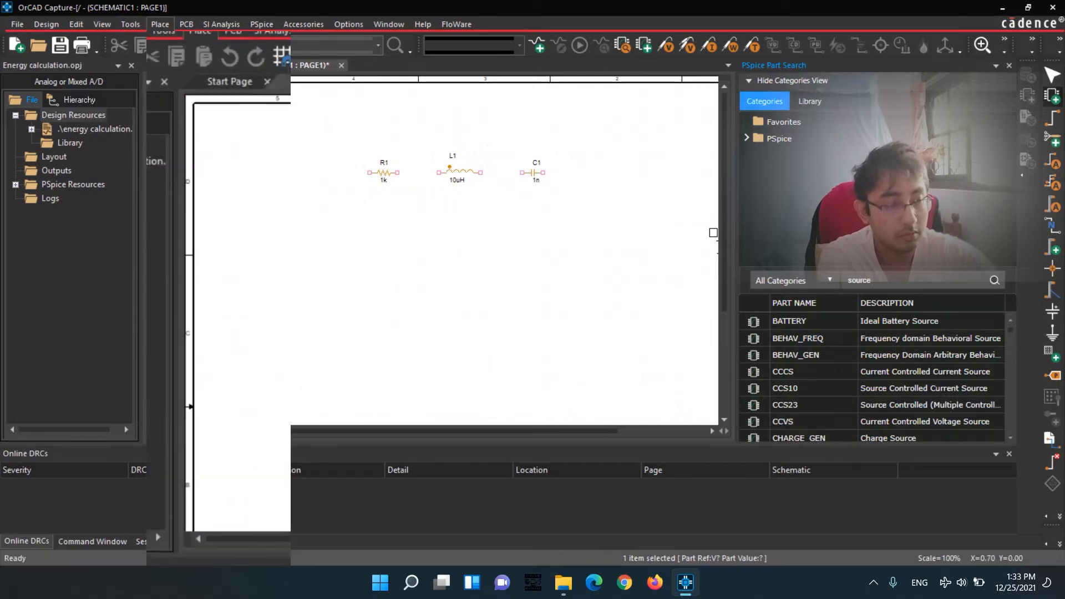
Place a PSpice DC voltage source vertically, below and to the left of the resistor.
{"action": "left_click", "coordinate": [160, 24]}
{"action": "mouse_move", "coordinate": [205, 57]}
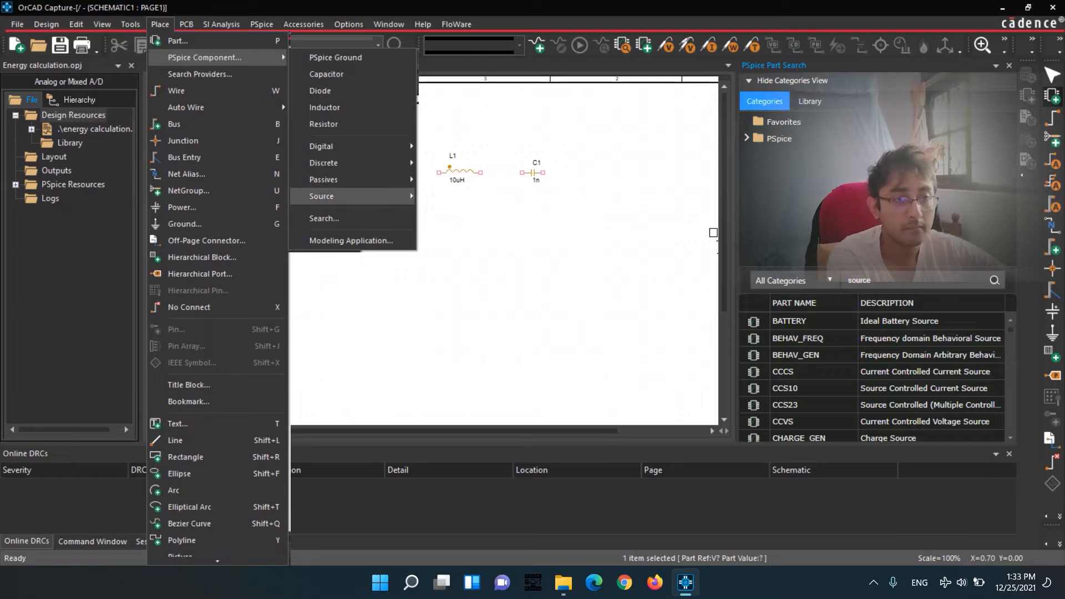
{"action": "mouse_move", "coordinate": [333, 196]}
{"action": "mouse_move", "coordinate": [467, 229]}
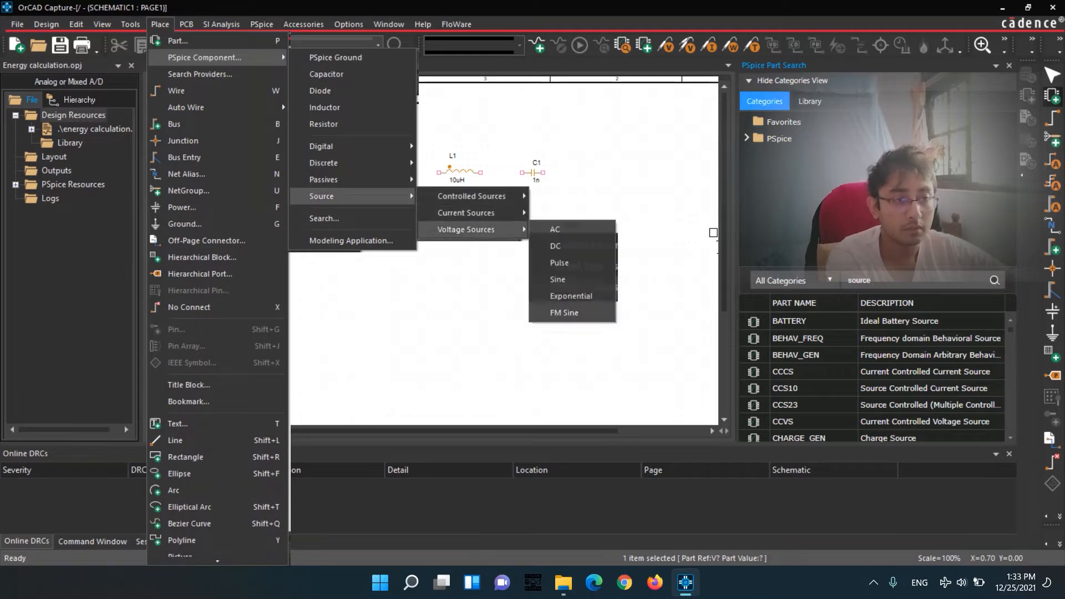
{"action": "left_click", "coordinate": [558, 245]}
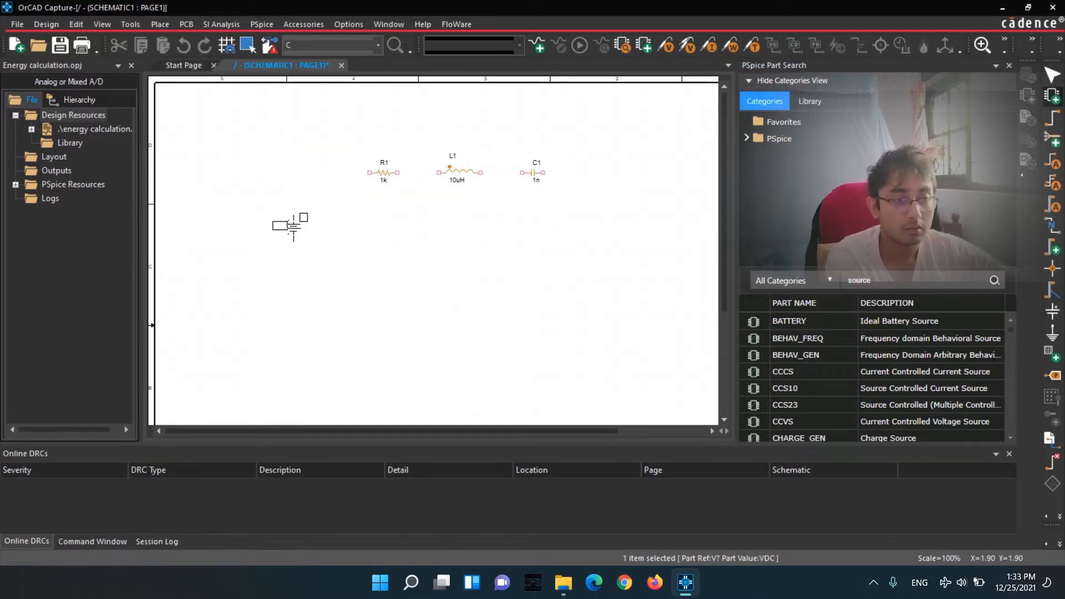
{"action": "left_click", "coordinate": [294, 227]}
{"action": "key", "text": "Escape"}
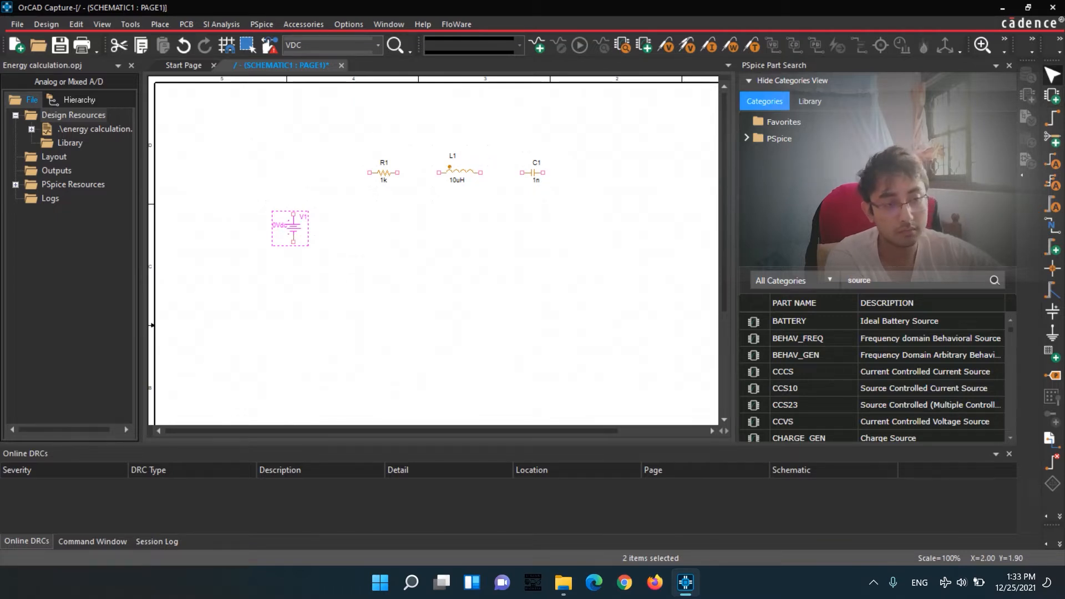
Wire the voltage source's upper terminal to the resistor, the resistor to the inductor, and the inductor to the capacitor in series.
{"action": "key", "text": "w"}
{"action": "left_click", "coordinate": [294, 214]}
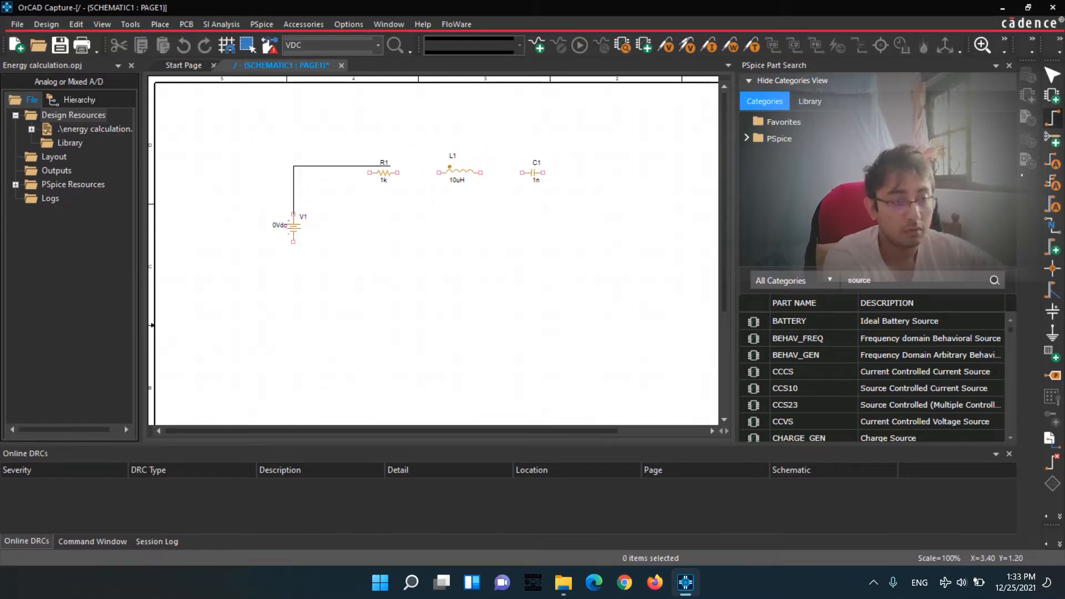
{"action": "left_click", "coordinate": [369, 172]}
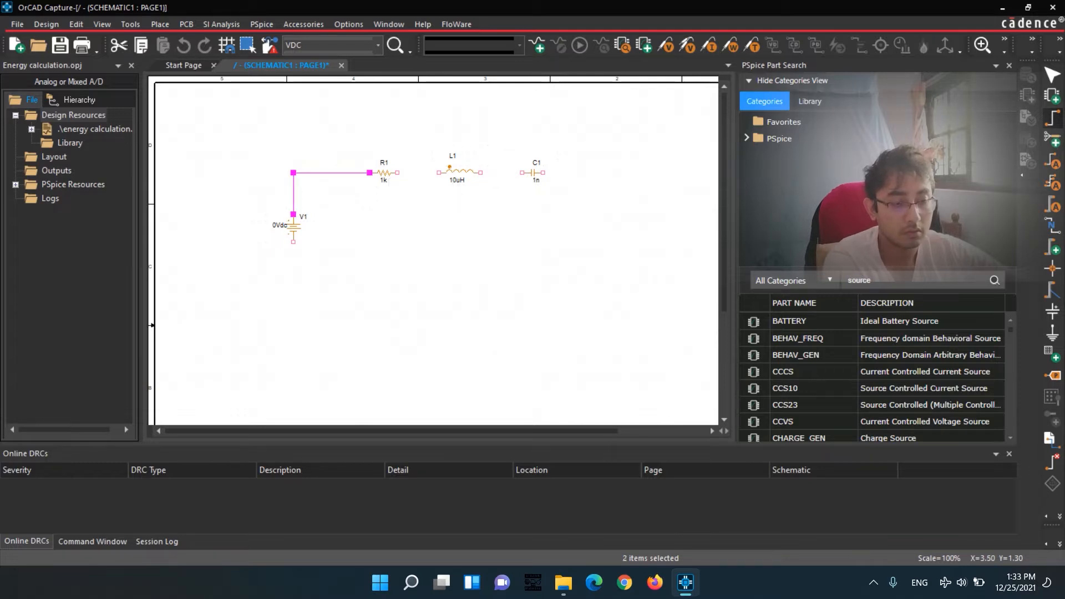
{"action": "left_click", "coordinate": [398, 173]}
{"action": "left_click", "coordinate": [439, 172]}
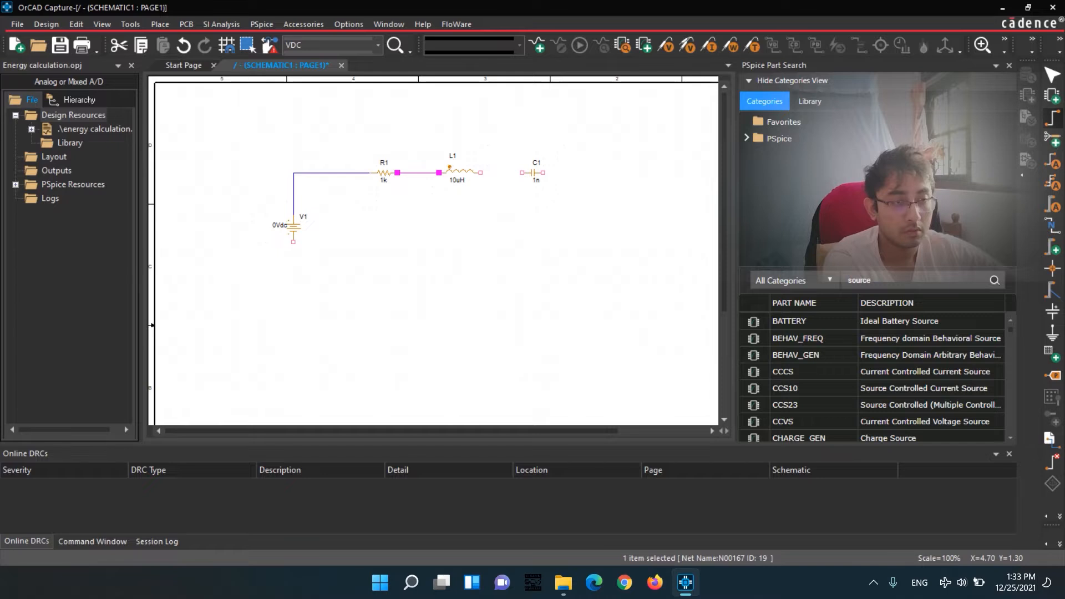
{"action": "left_click", "coordinate": [481, 173]}
{"action": "left_click", "coordinate": [522, 172]}
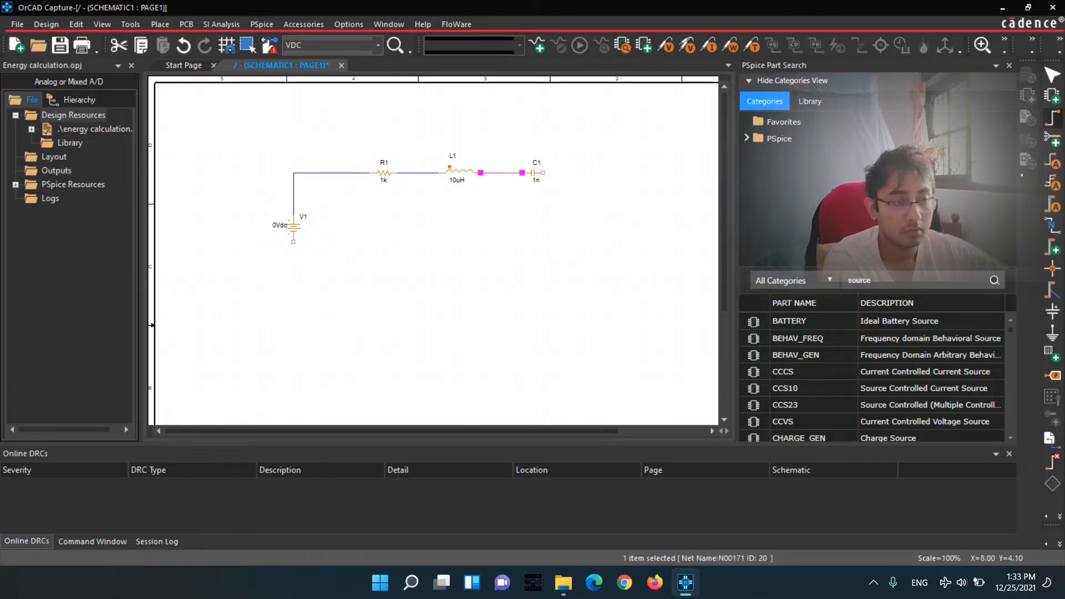
Search the PSpice parts for "switch" and look through the list for a suitable switch component.
{"action": "double_click", "coordinate": [860, 280]}
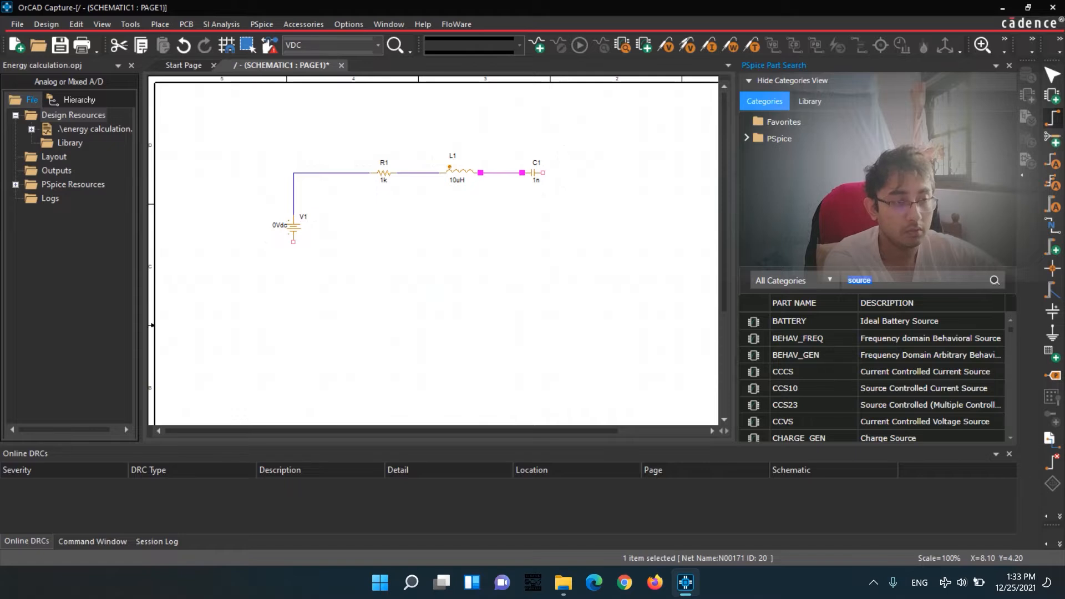
{"action": "type", "text": "s"}
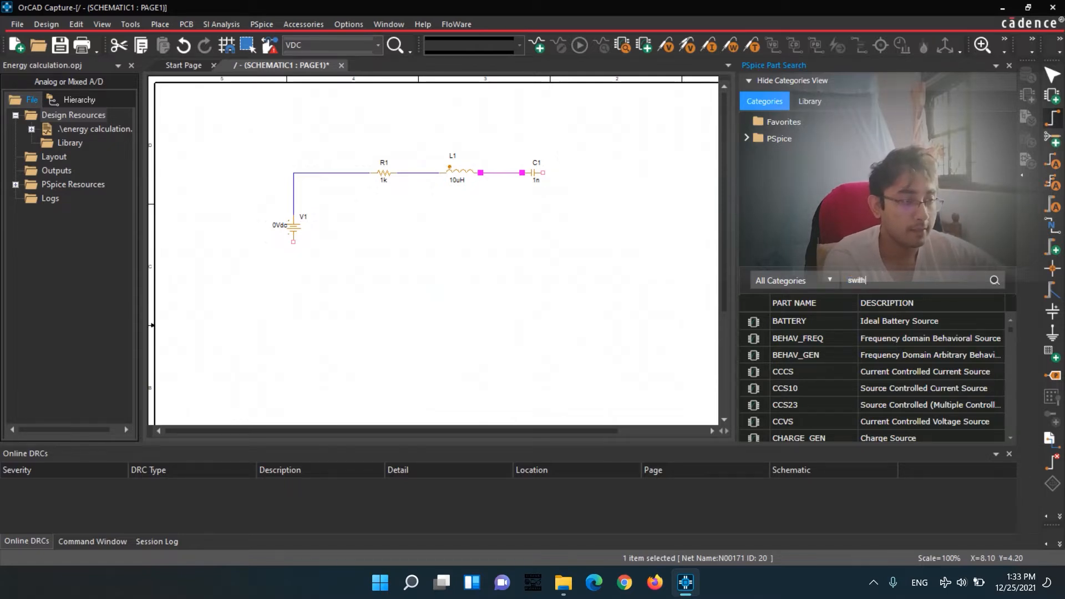
{"action": "type", "text": "witch"}
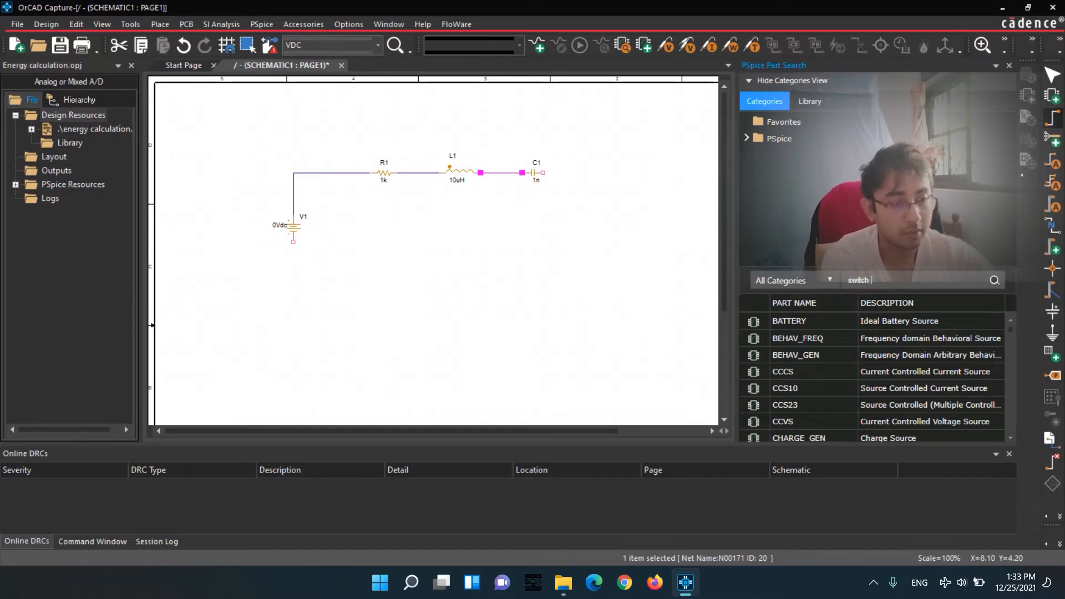
{"action": "left_click", "coordinate": [888, 405]}
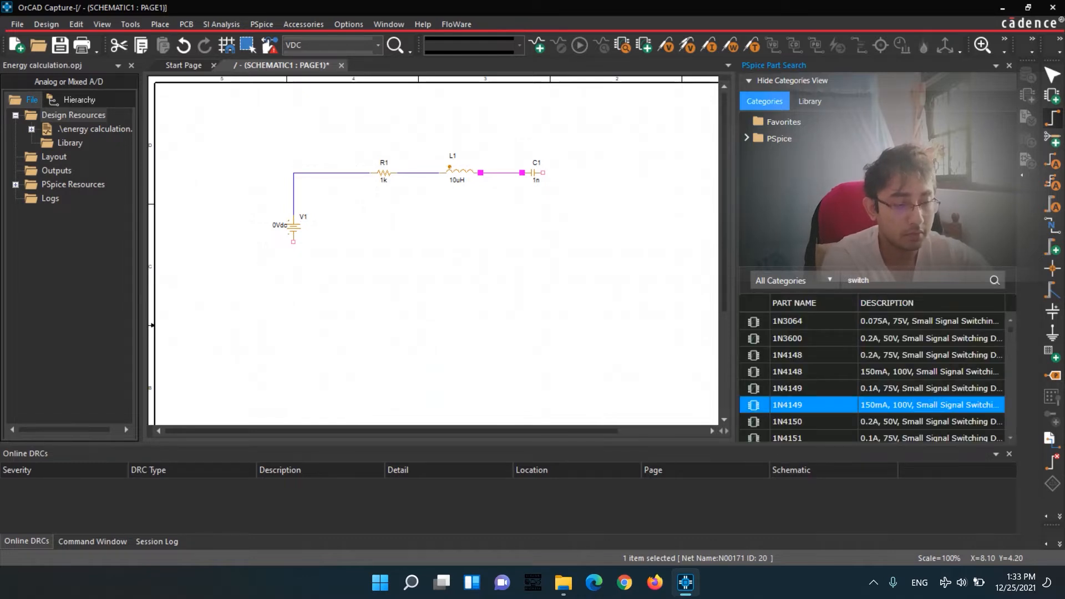
{"action": "scroll", "coordinate": [888, 405], "scroll_direction": "down", "scroll_amount": 7}
{"action": "scroll", "coordinate": [874, 374], "scroll_direction": "down", "scroll_amount": 5}
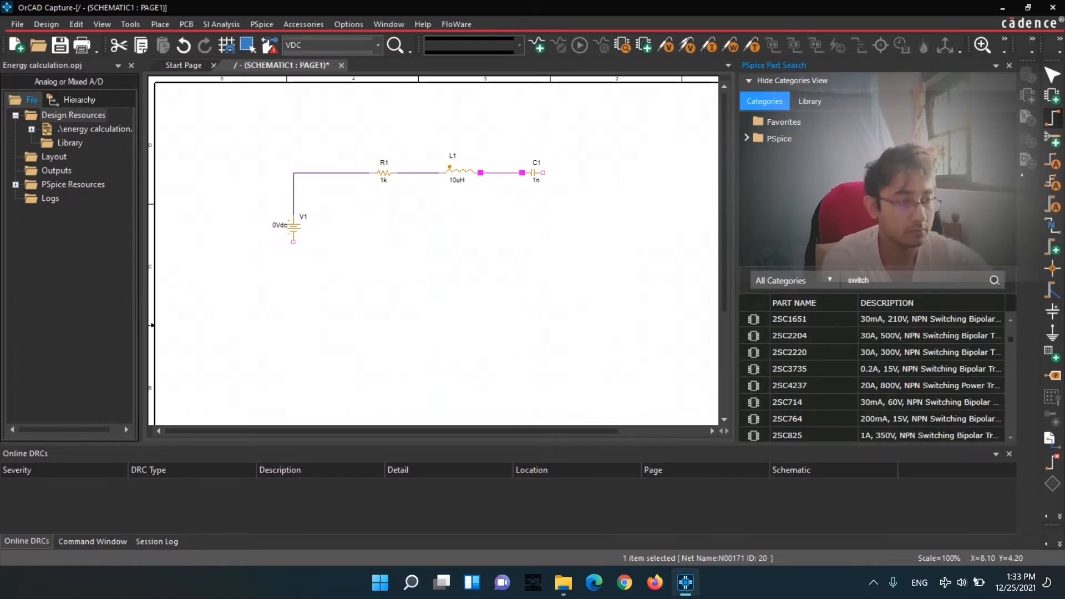
{"action": "scroll", "coordinate": [887, 404], "scroll_direction": "down", "scroll_amount": 10}
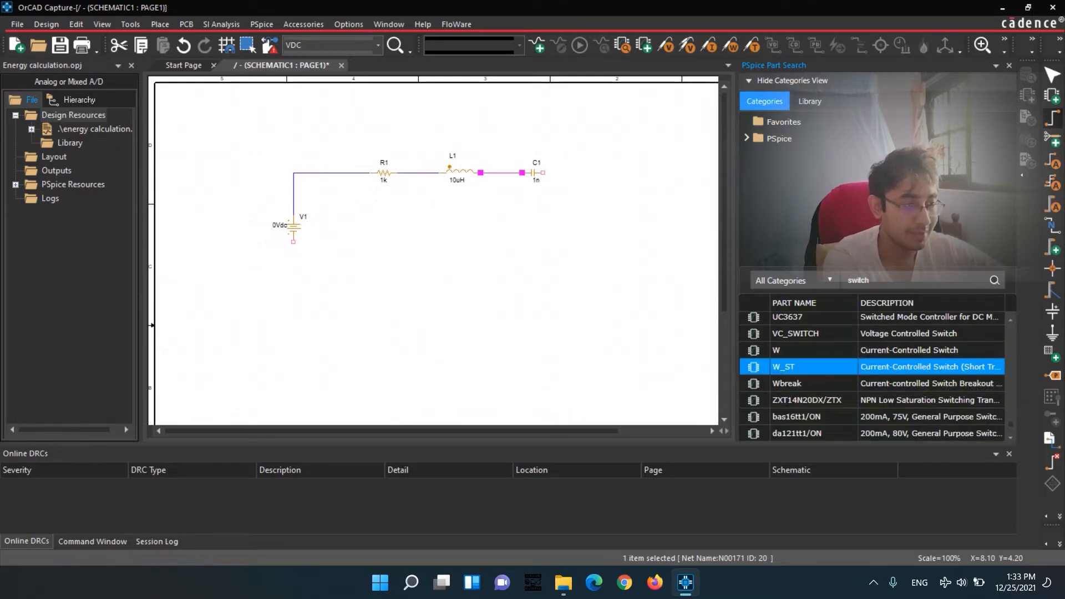
{"action": "scroll", "coordinate": [873, 377], "scroll_direction": "up", "scroll_amount": 2}
{"action": "scroll", "coordinate": [872, 378], "scroll_direction": "up", "scroll_amount": 6}
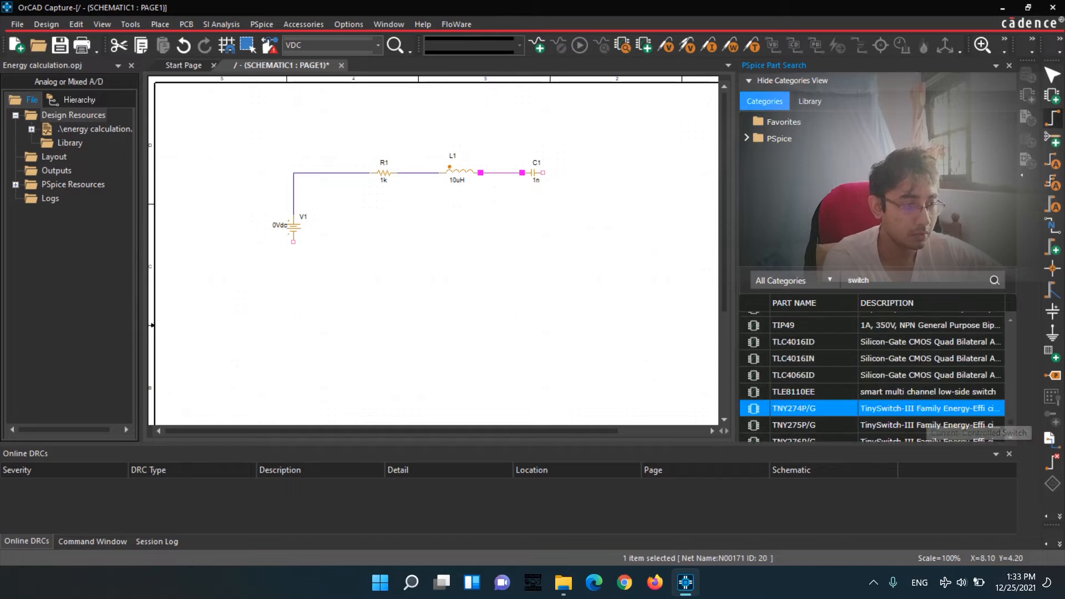
{"action": "scroll", "coordinate": [872, 383], "scroll_direction": "down", "scroll_amount": 7}
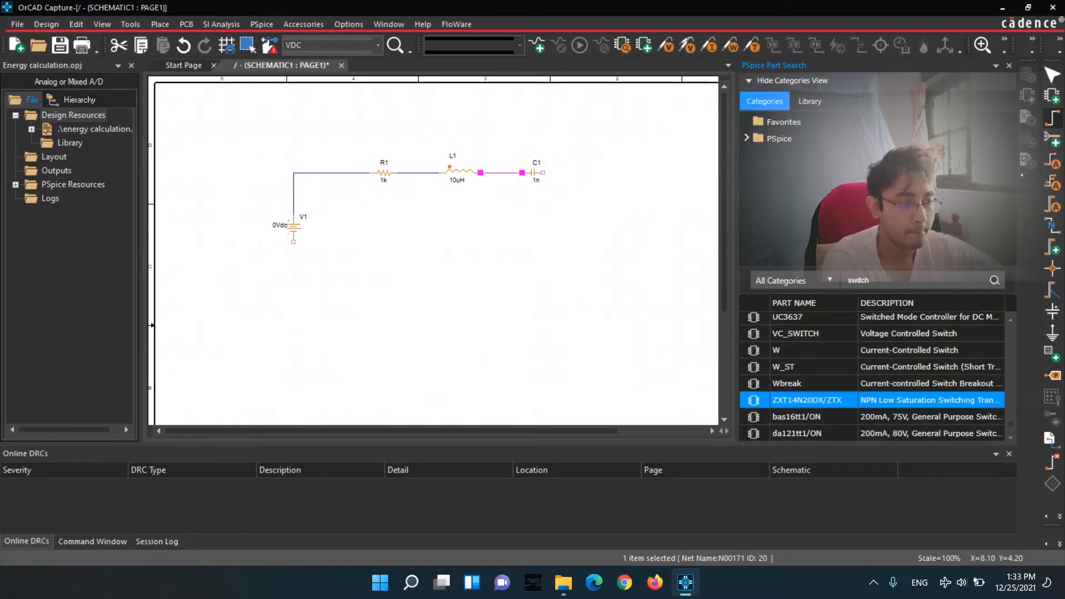
{"action": "scroll", "coordinate": [872, 377], "scroll_direction": "up", "scroll_amount": 4}
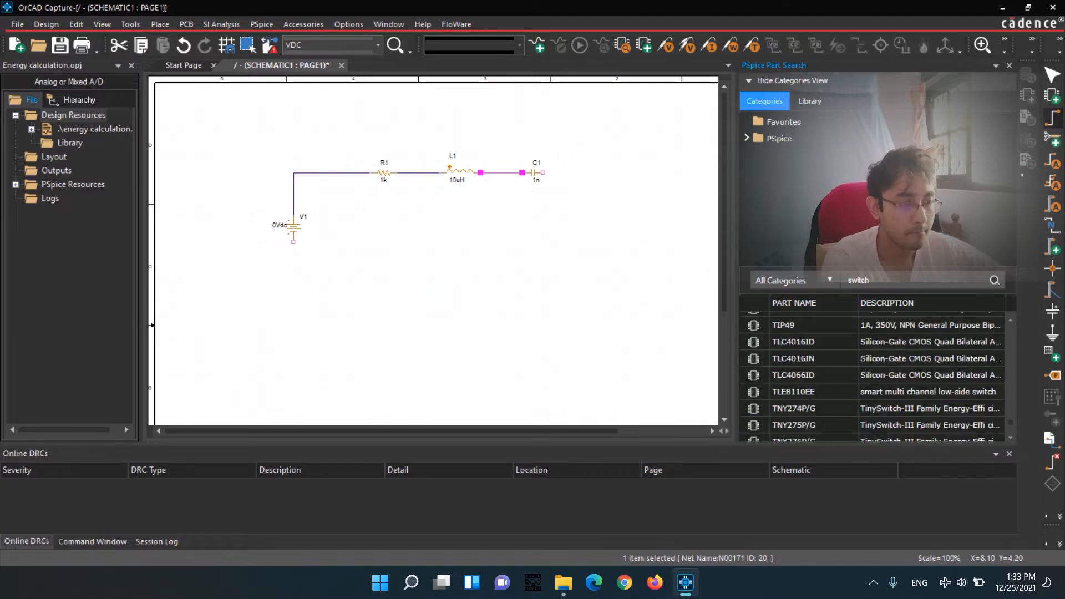
{"action": "scroll", "coordinate": [872, 371], "scroll_direction": "up", "scroll_amount": 6}
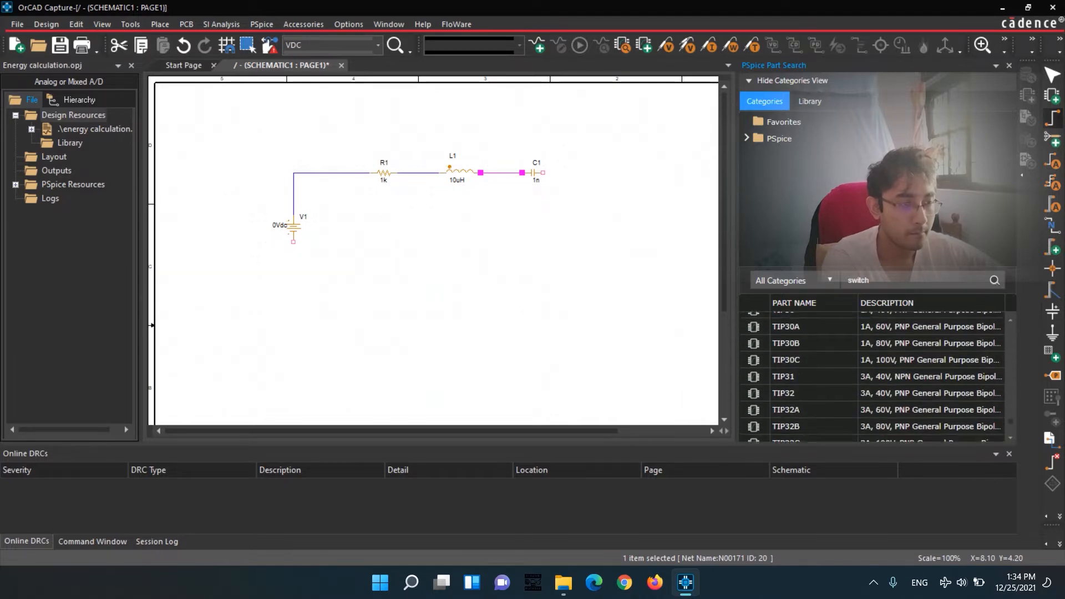
{"action": "scroll", "coordinate": [872, 372], "scroll_direction": "up", "scroll_amount": 6}
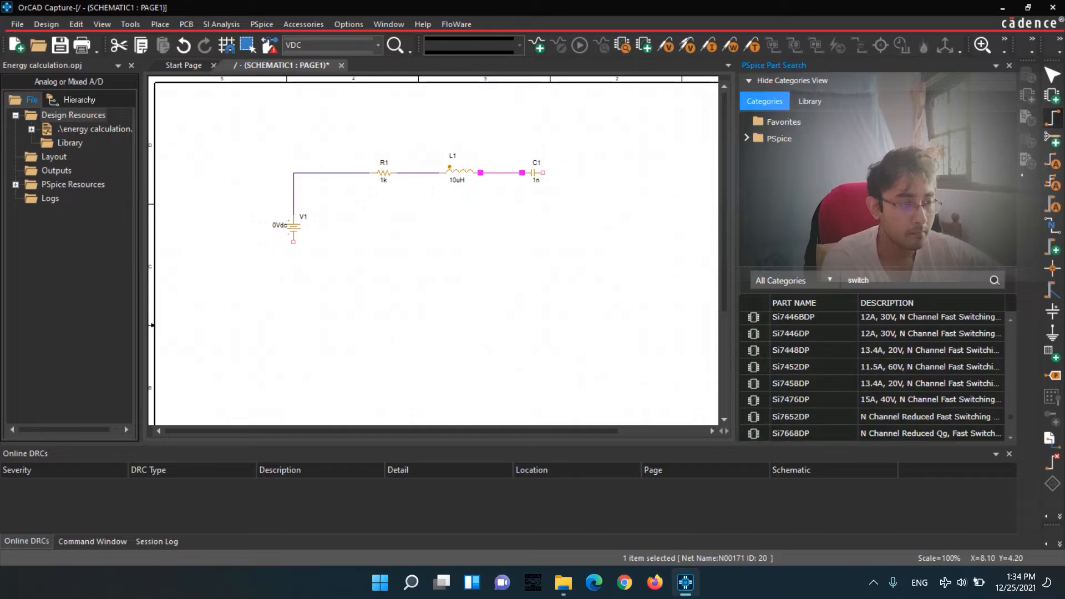
{"action": "scroll", "coordinate": [872, 372], "scroll_direction": "up", "scroll_amount": 8}
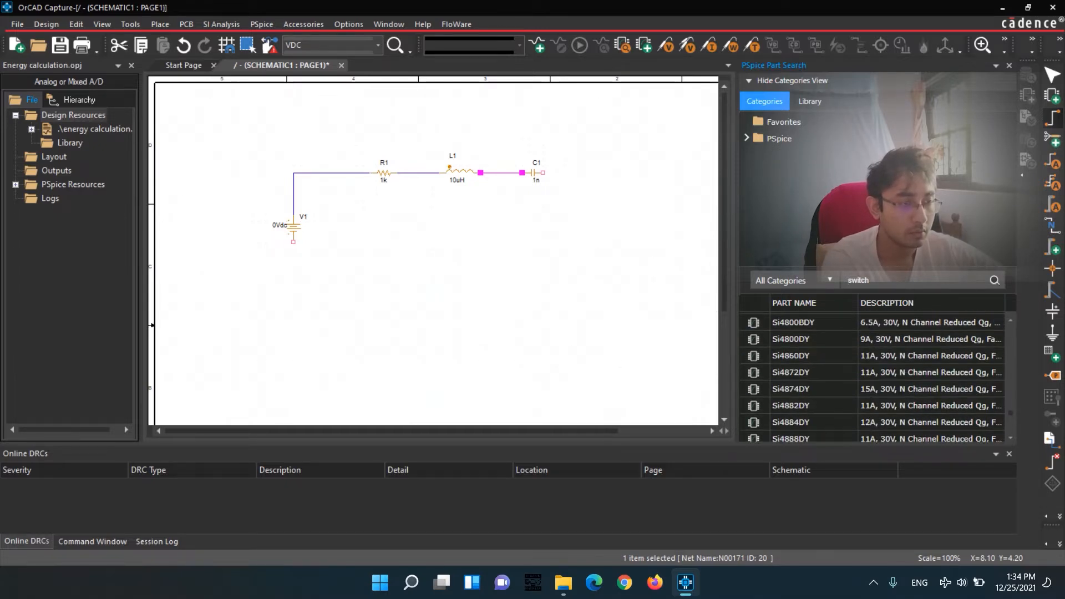
Search the PSpice parts for "ton switch" and "Ton", and look through the results for a timed switch.
{"action": "key", "text": "Return"}
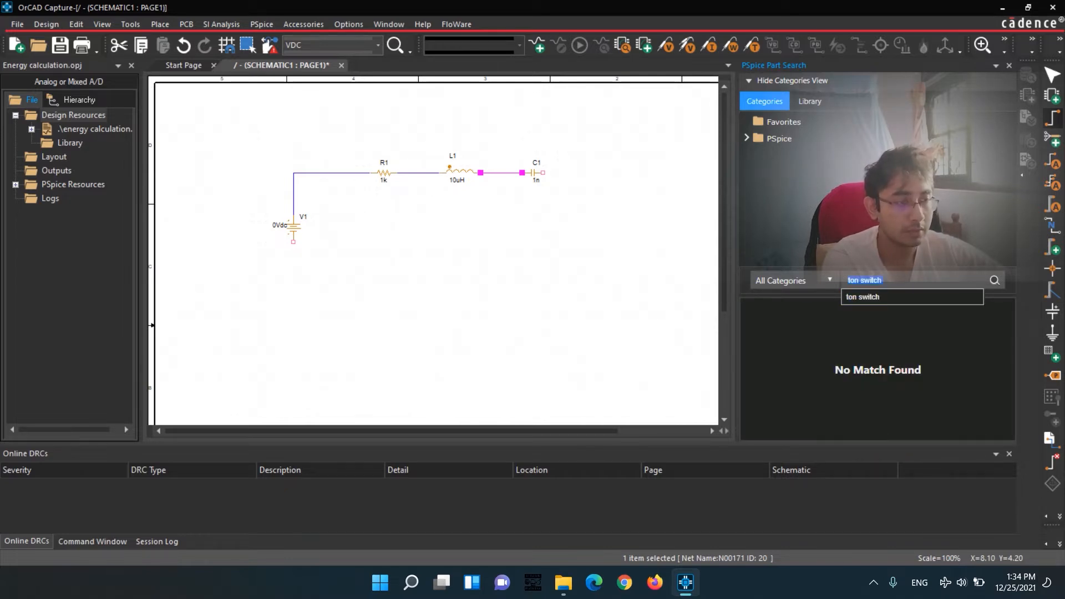
{"action": "type", "text": "Ton"}
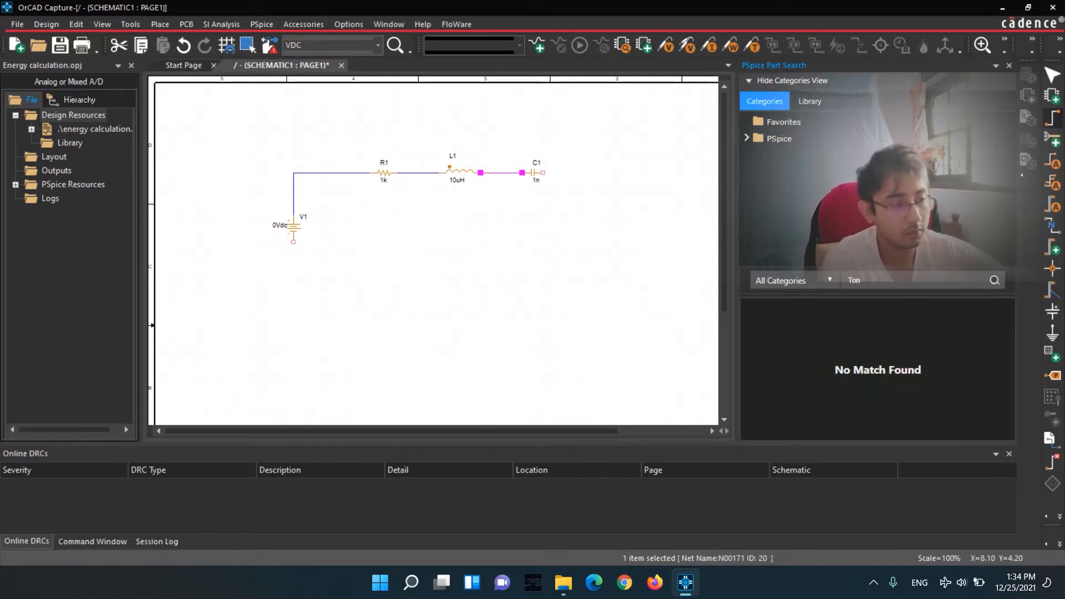
{"action": "key", "text": "Return"}
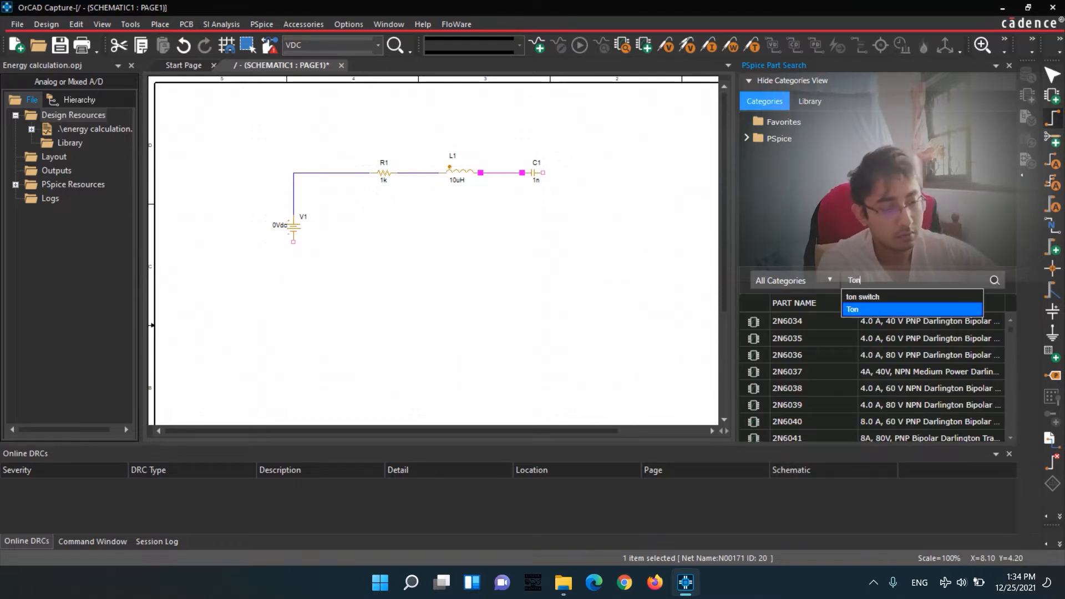
{"action": "scroll", "coordinate": [887, 344], "scroll_direction": "down", "scroll_amount": 6}
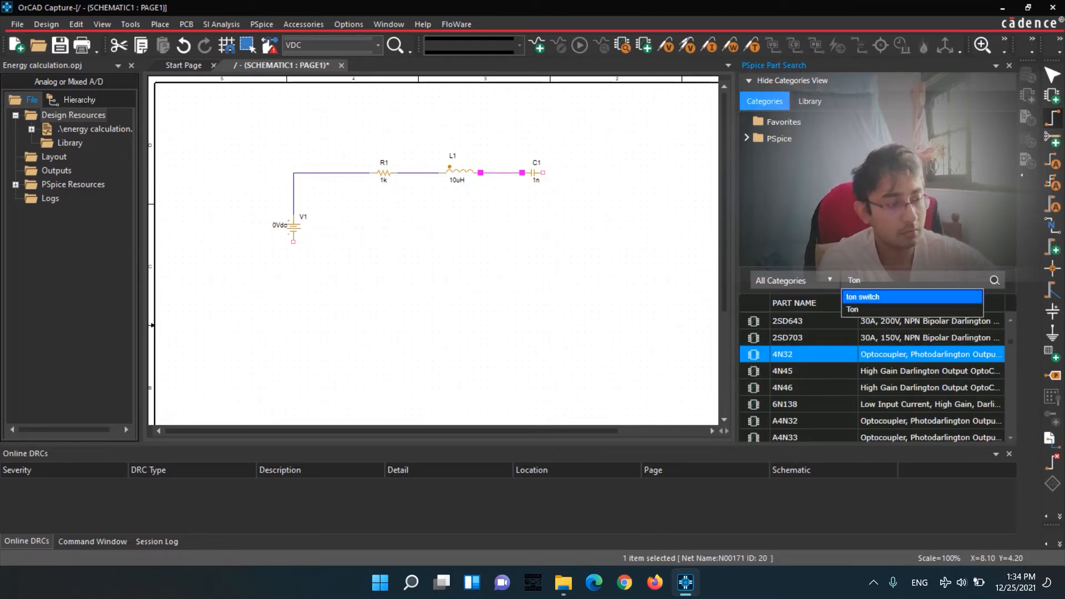
{"action": "scroll", "coordinate": [888, 387], "scroll_direction": "down", "scroll_amount": 5}
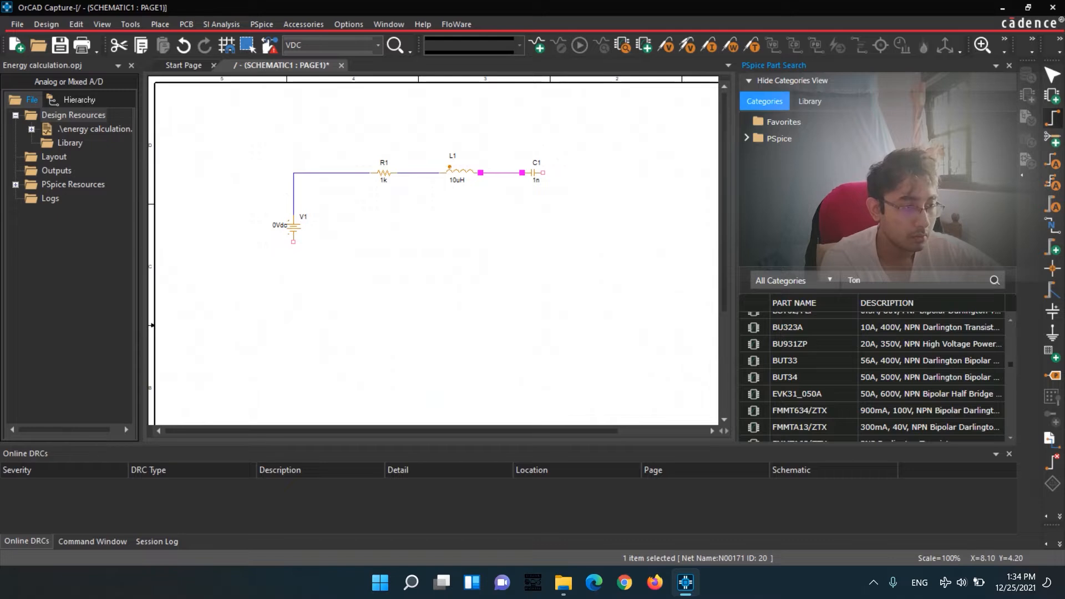
{"action": "scroll", "coordinate": [874, 377], "scroll_direction": "down", "scroll_amount": 5}
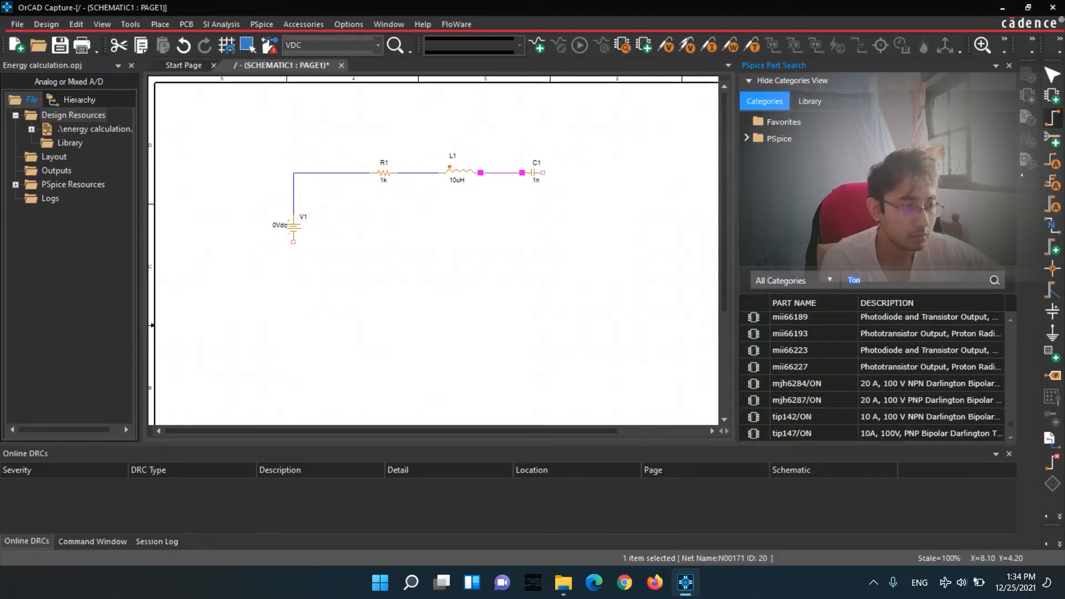
Search the PSpice parts for "Switch" again and look through the list for a switch that opens at a set time.
{"action": "type", "text": "witch"}
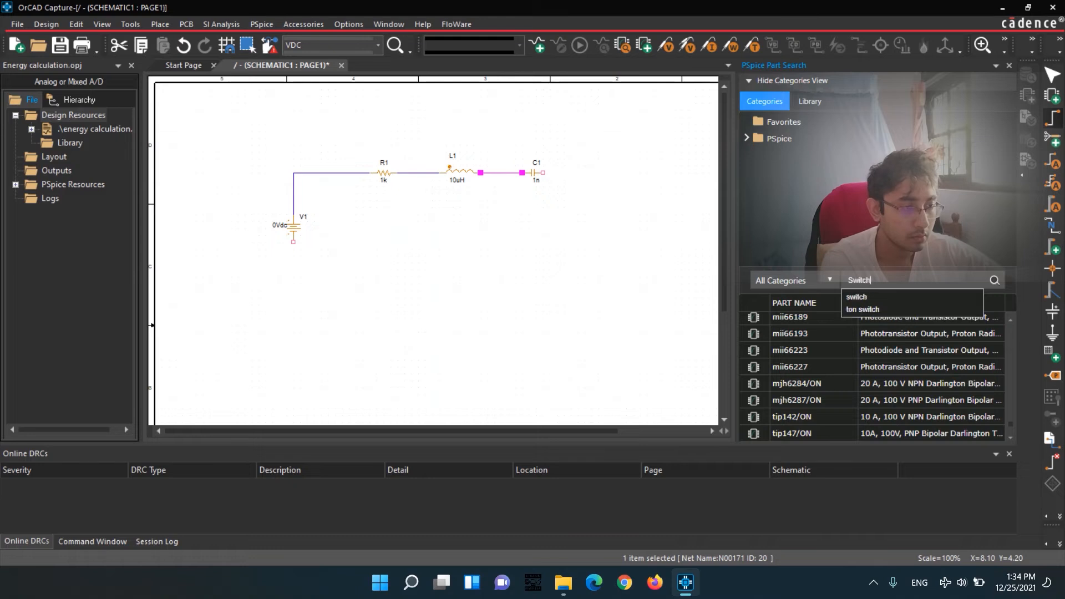
{"action": "key", "text": "Return"}
{"action": "scroll", "coordinate": [872, 383], "scroll_direction": "down", "scroll_amount": 20}
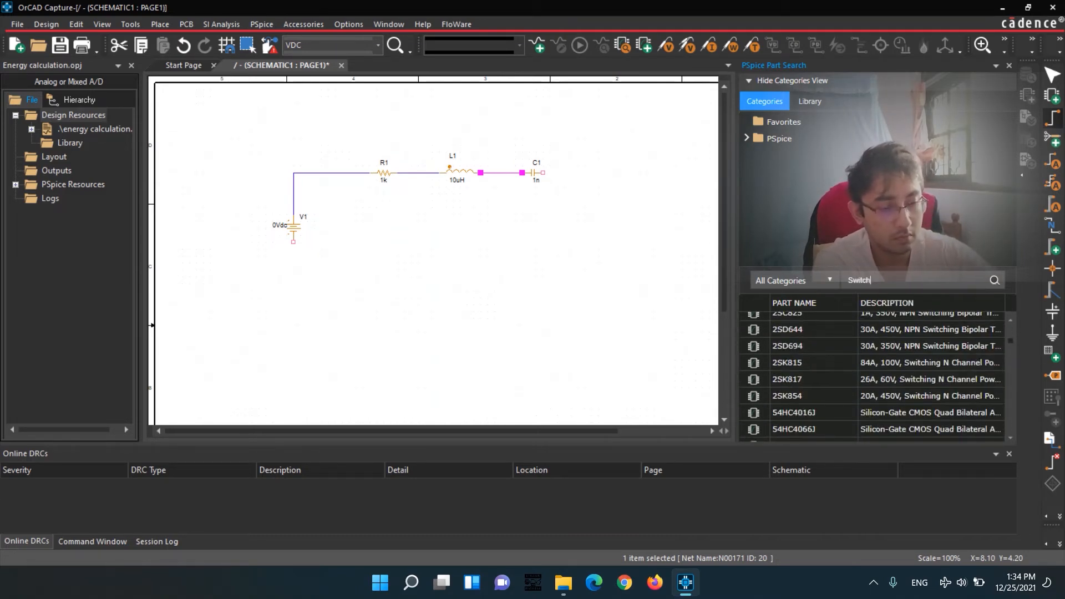
{"action": "scroll", "coordinate": [872, 378], "scroll_direction": "down", "scroll_amount": 10}
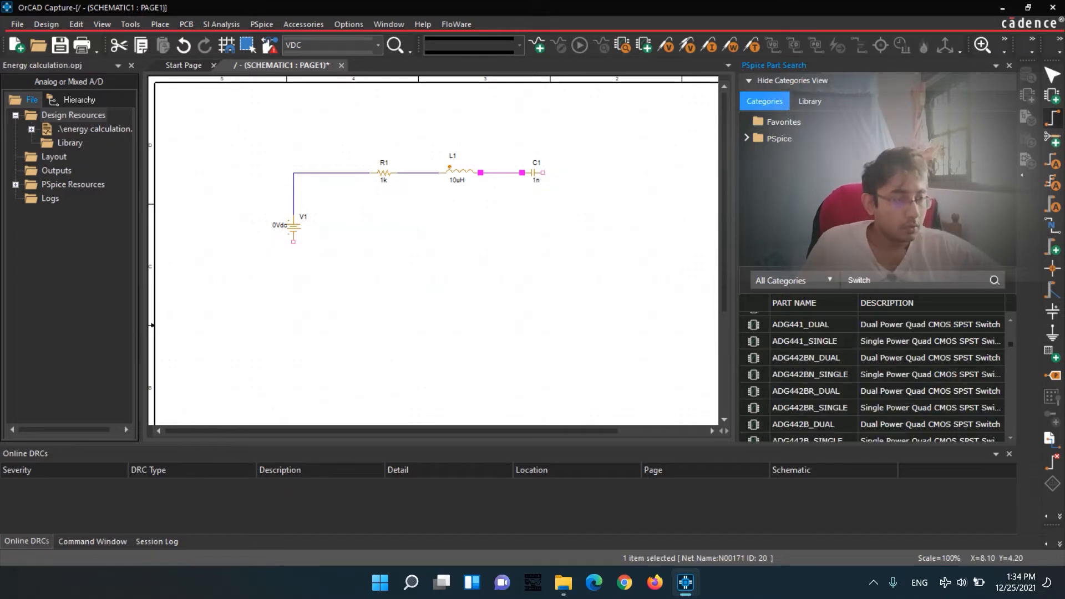
{"action": "scroll", "coordinate": [873, 388], "scroll_direction": "down", "scroll_amount": 10}
{"action": "scroll", "coordinate": [872, 377], "scroll_direction": "down", "scroll_amount": 15}
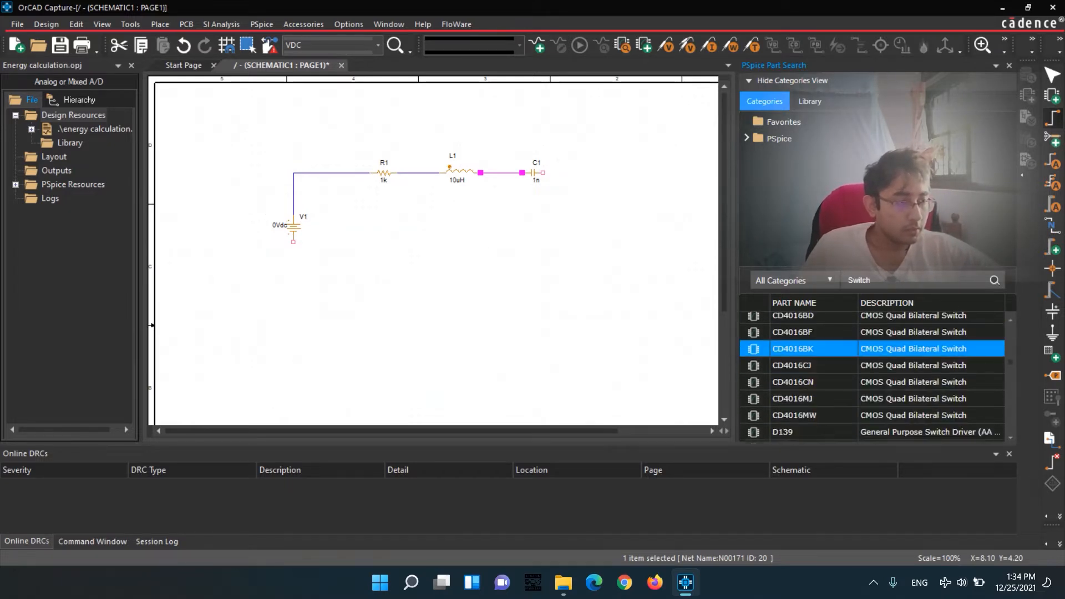
{"action": "scroll", "coordinate": [873, 397], "scroll_direction": "down", "scroll_amount": 8}
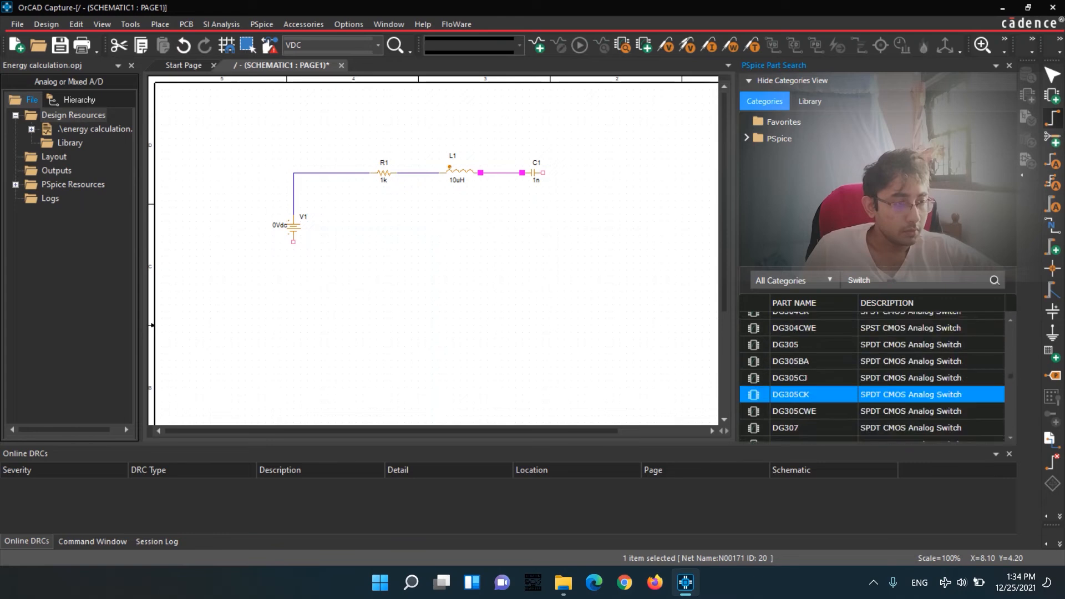
{"action": "scroll", "coordinate": [873, 398], "scroll_direction": "down", "scroll_amount": 20}
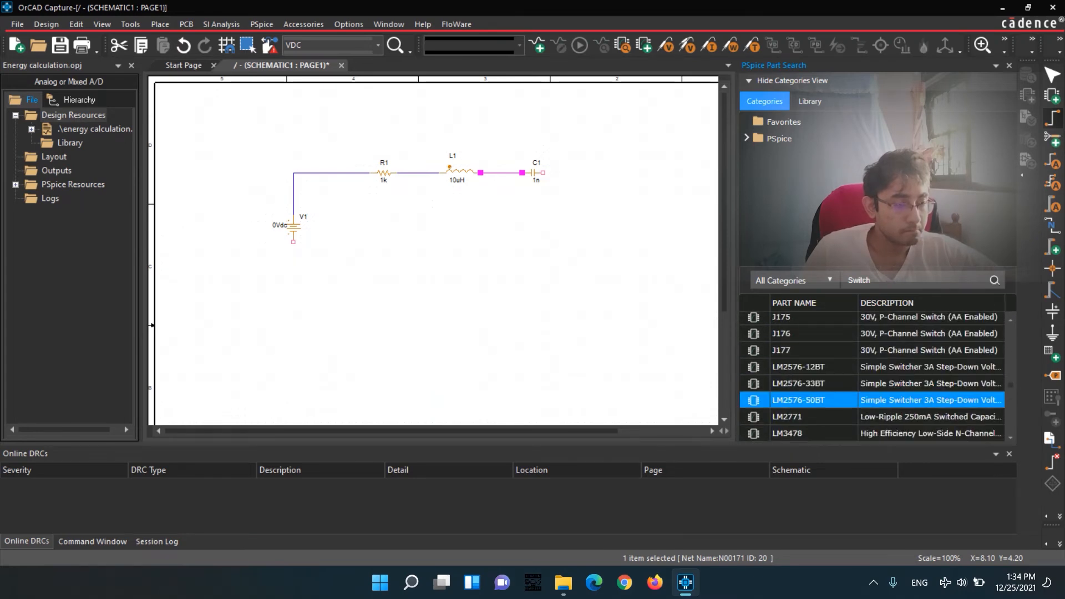
{"action": "scroll", "coordinate": [872, 378], "scroll_direction": "down", "scroll_amount": 10}
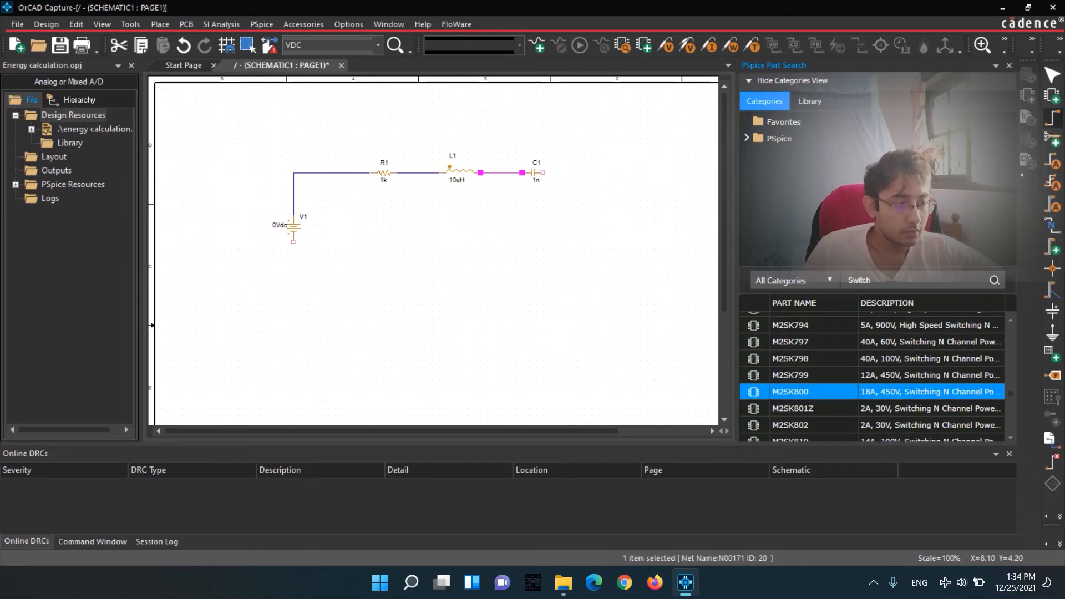
{"action": "scroll", "coordinate": [872, 392], "scroll_direction": "down", "scroll_amount": 10}
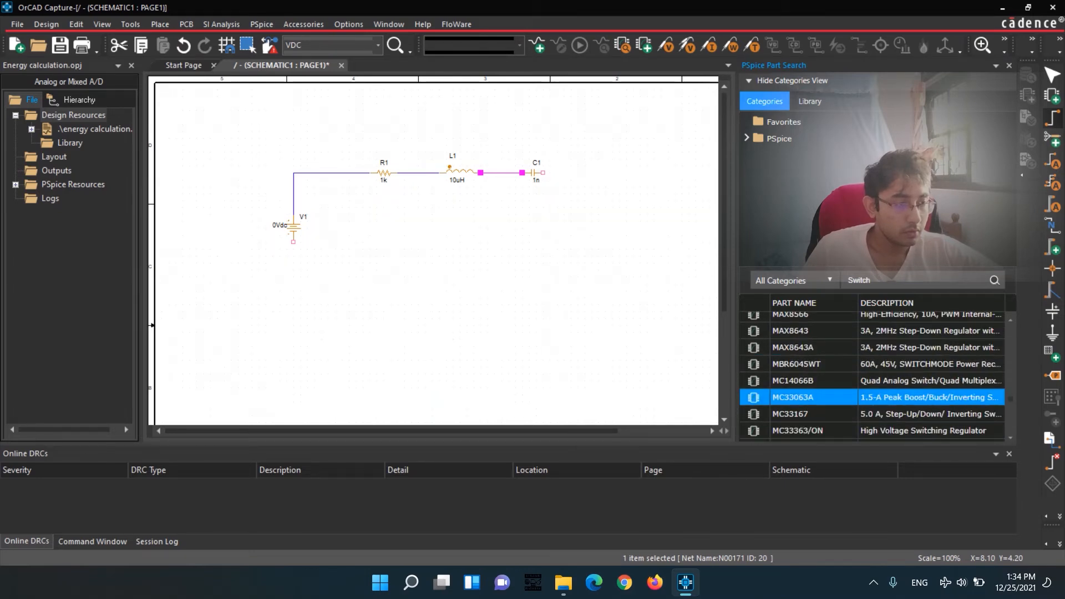
{"action": "scroll", "coordinate": [872, 378], "scroll_direction": "down", "scroll_amount": 5}
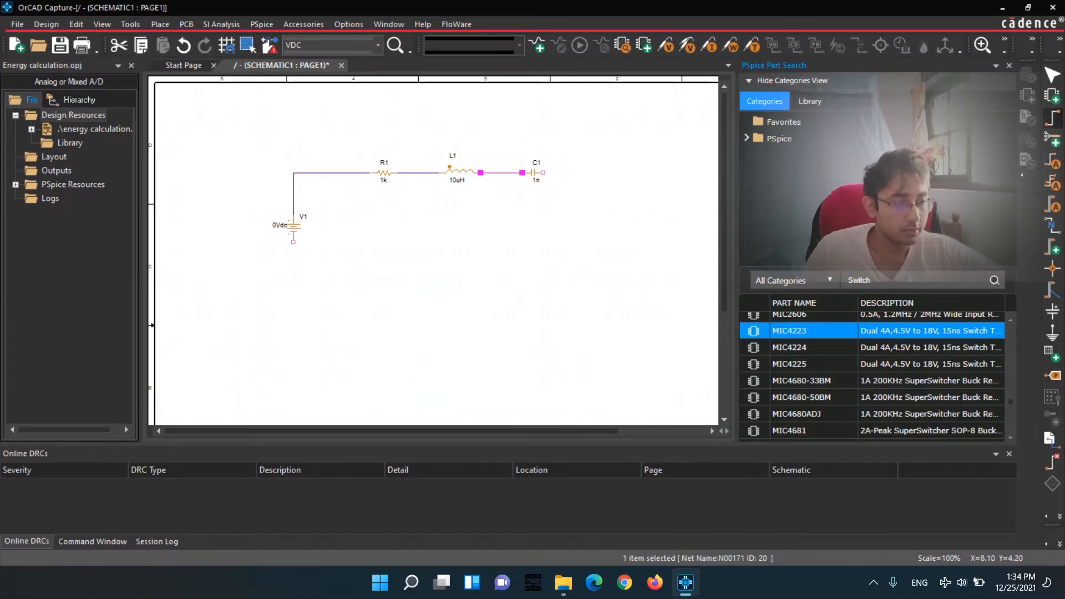
{"action": "scroll", "coordinate": [873, 387], "scroll_direction": "down", "scroll_amount": 5}
{"action": "scroll", "coordinate": [873, 378], "scroll_direction": "down", "scroll_amount": 5}
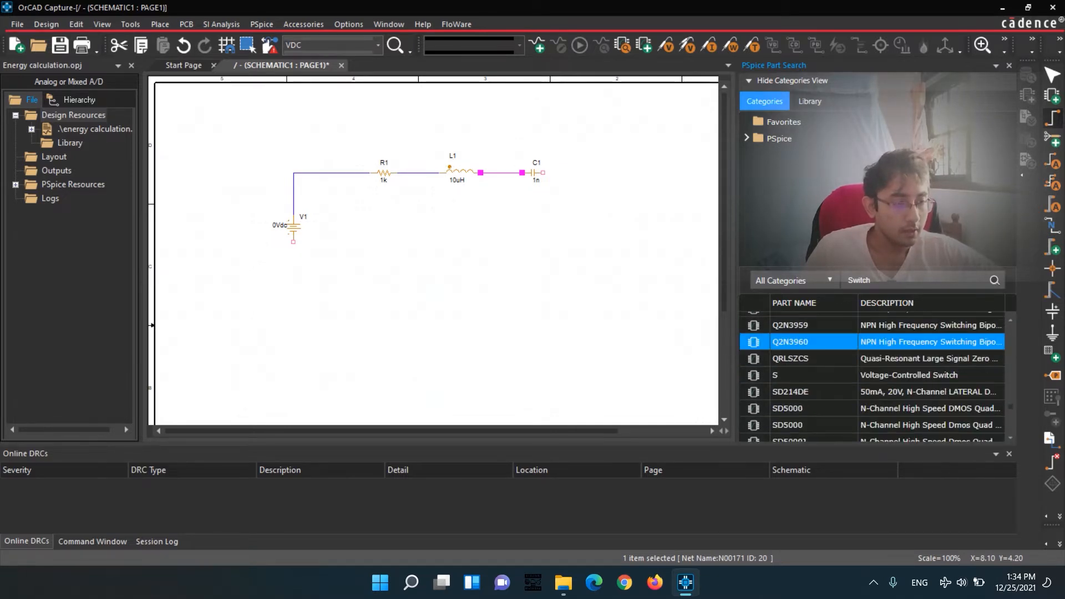
{"action": "scroll", "coordinate": [873, 350], "scroll_direction": "down", "scroll_amount": 5}
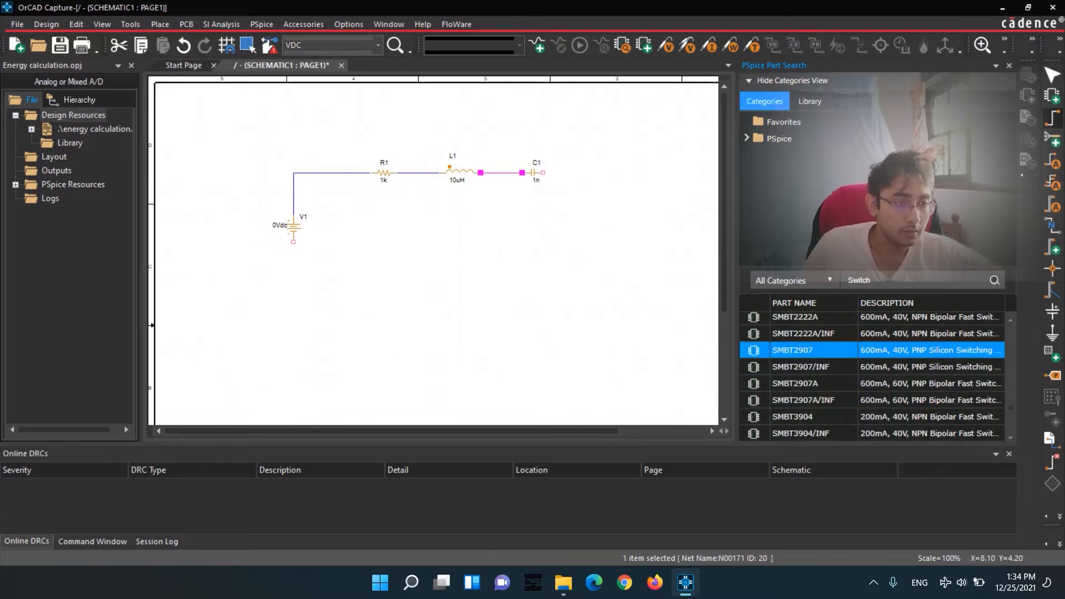
{"action": "scroll", "coordinate": [873, 375], "scroll_direction": "down", "scroll_amount": 5}
{"action": "scroll", "coordinate": [872, 377], "scroll_direction": "down", "scroll_amount": 10}
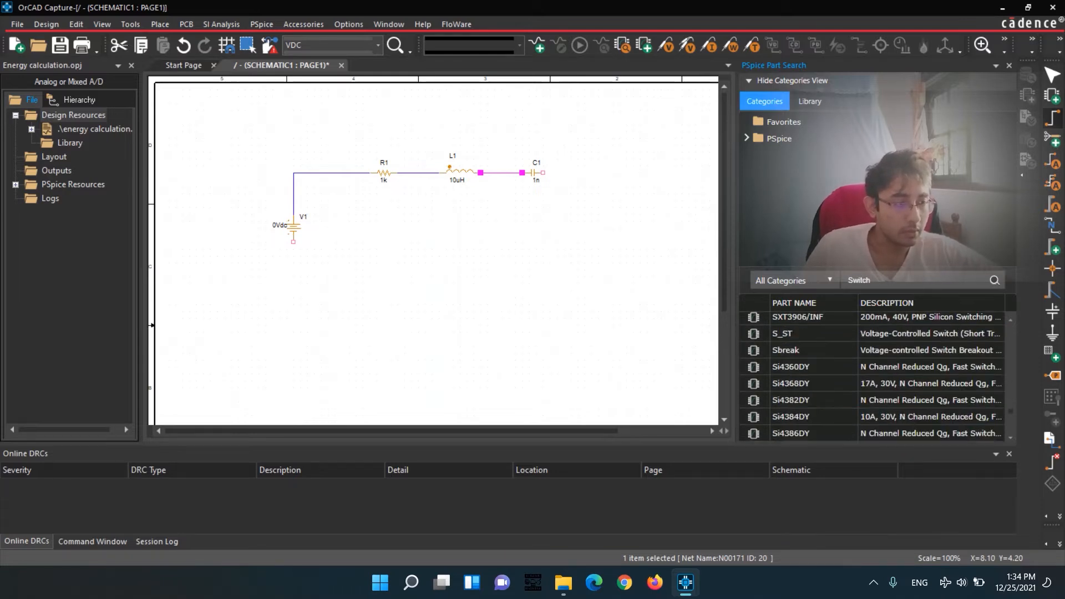
{"action": "scroll", "coordinate": [872, 377], "scroll_direction": "down", "scroll_amount": 10}
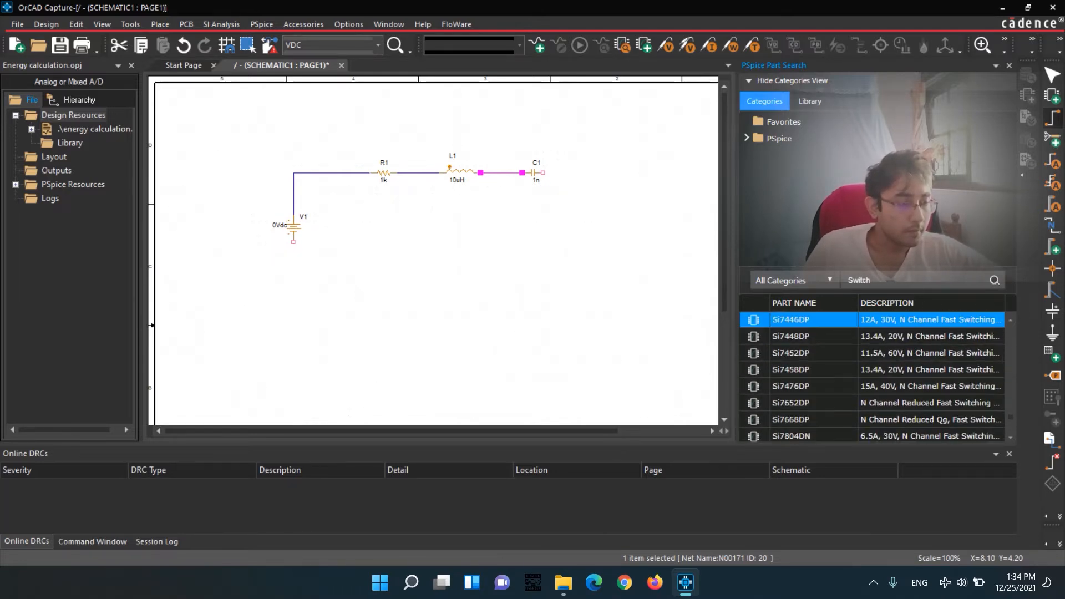
{"action": "scroll", "coordinate": [872, 378], "scroll_direction": "up", "scroll_amount": 3}
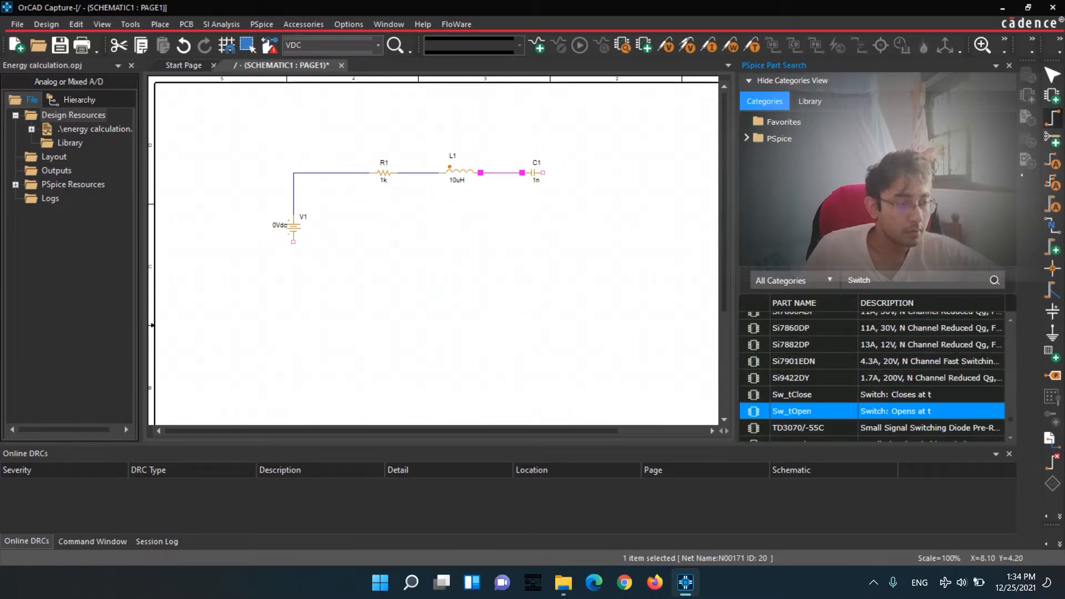
Place the Sw_tOpen switch, rotated 180 degrees, below the resistor and inductor, lower than the voltage source.
{"action": "double_click", "coordinate": [794, 411]}
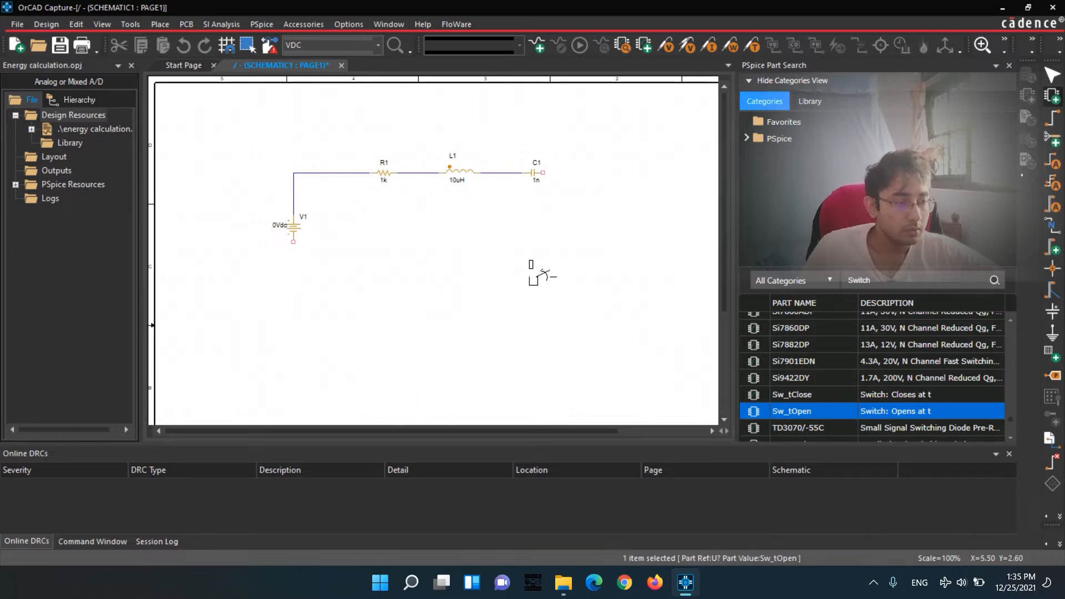
{"action": "key", "text": "r"}
{"action": "key", "text": "r"}
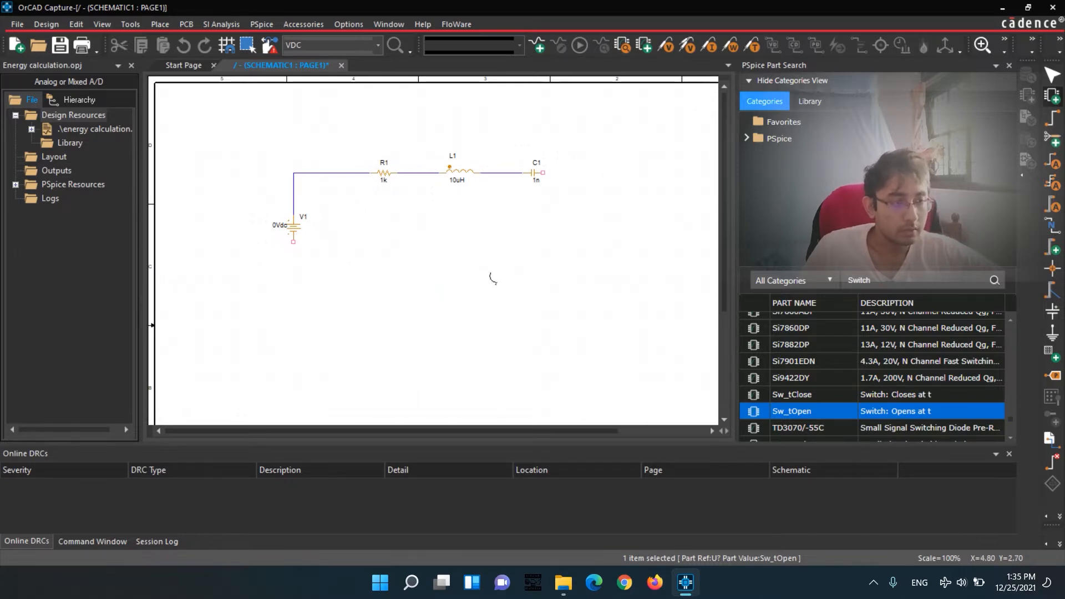
{"action": "left_click", "coordinate": [432, 300]}
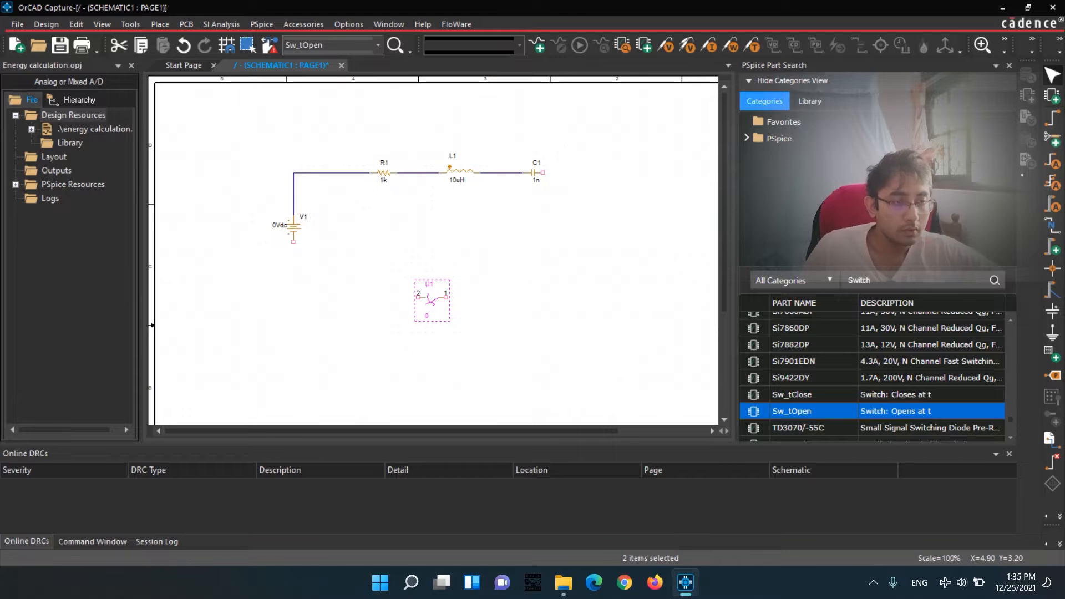
Wire switch pin 1 across and up towards the capacitor's free end, and the voltage source's lower terminal to switch pin 2.
{"action": "key", "text": "w"}
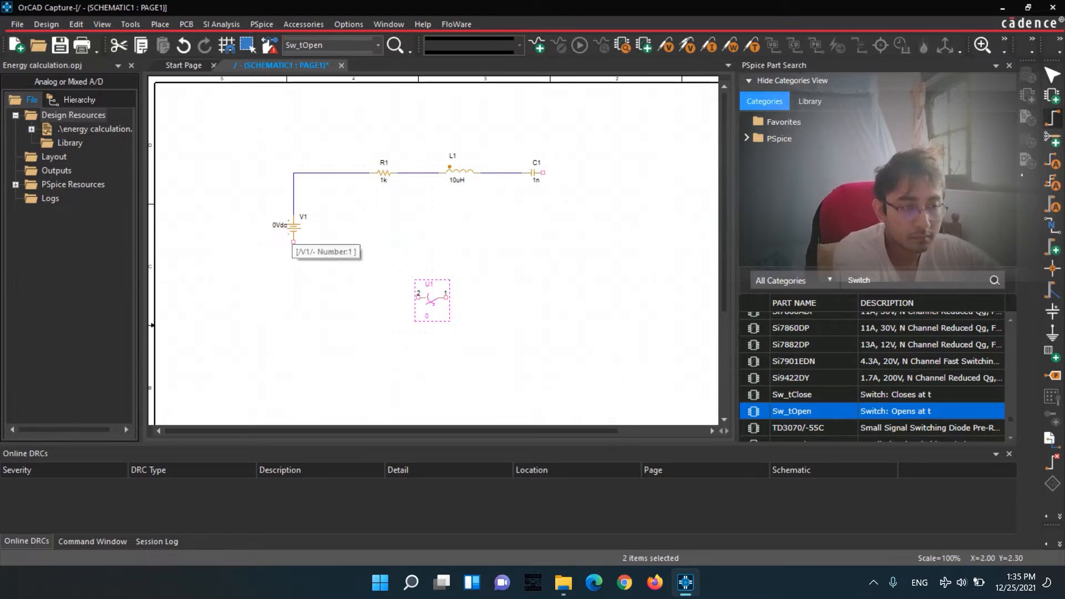
{"action": "key", "text": "i"}
{"action": "left_click_drag", "start_coordinate": [333, 431], "coordinate": [441, 431]}
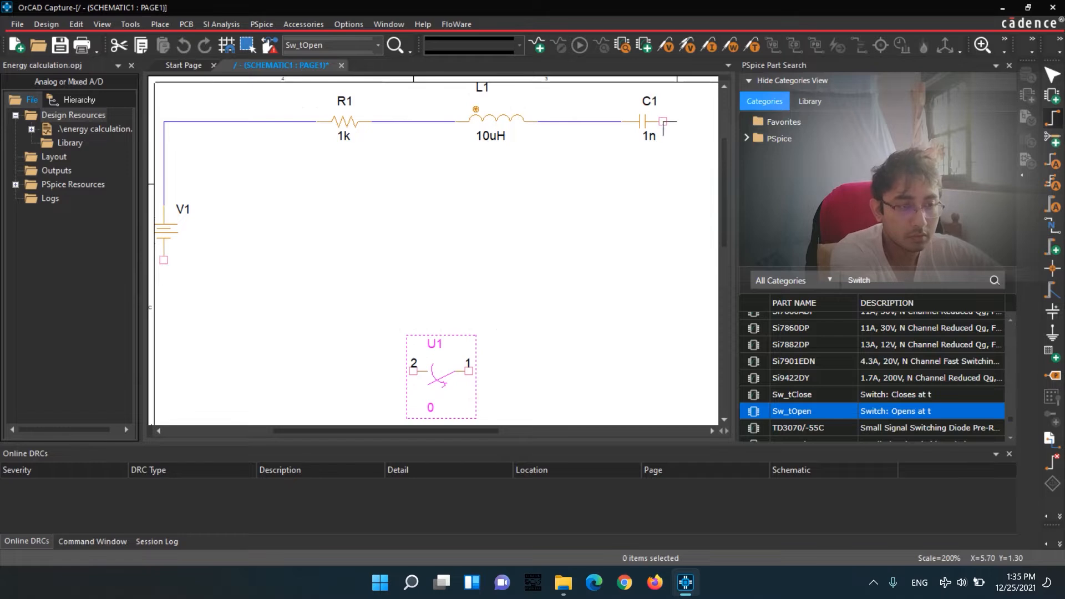
{"action": "left_click", "coordinate": [469, 371]}
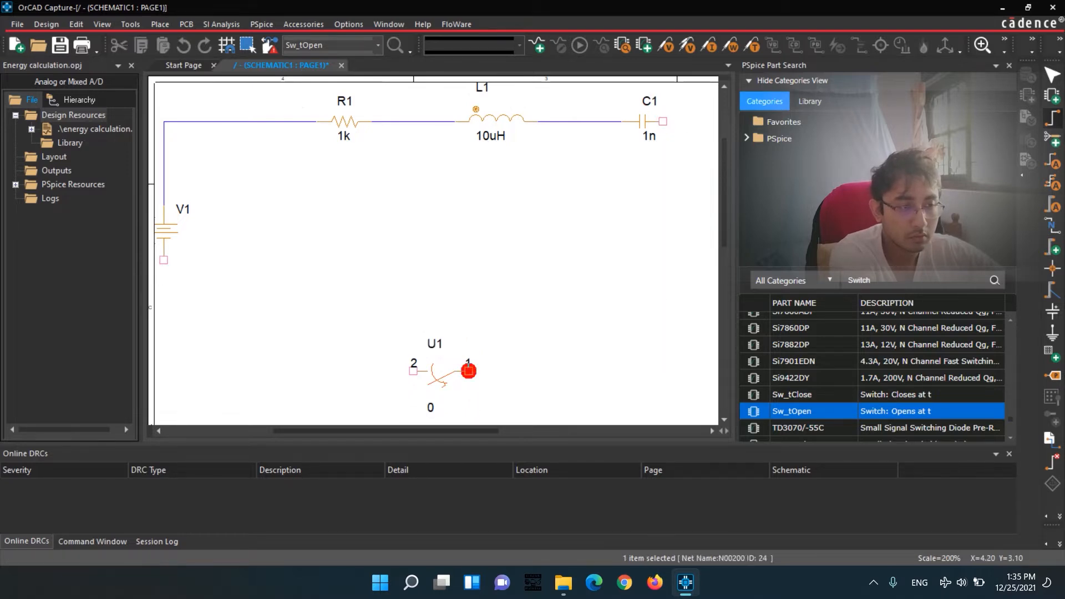
{"action": "left_click", "coordinate": [663, 134]}
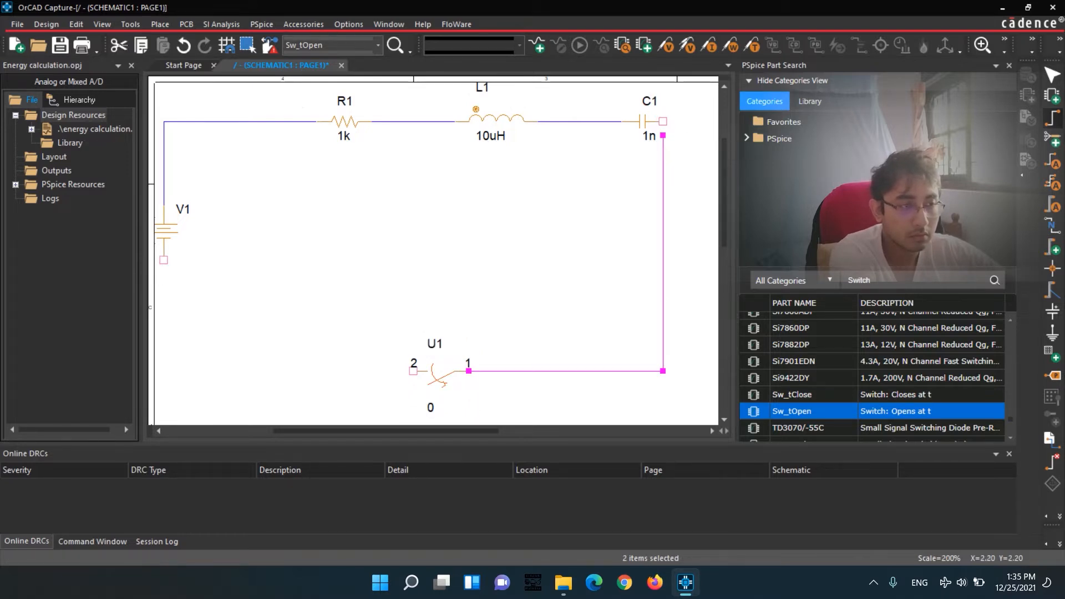
{"action": "left_click", "coordinate": [164, 260]}
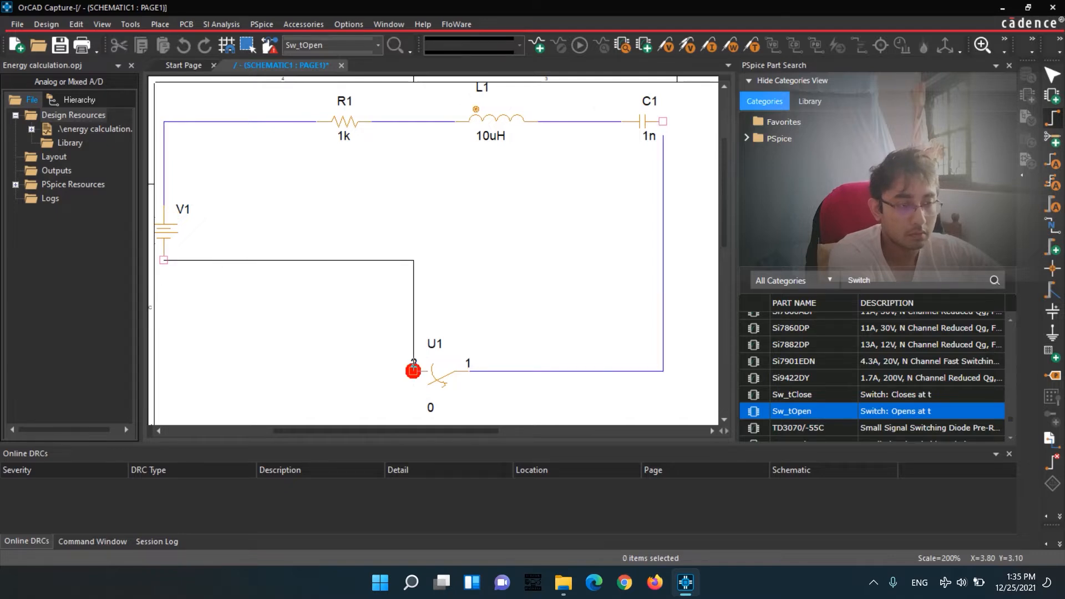
{"action": "left_click", "coordinate": [414, 371]}
{"action": "key", "text": "Escape"}
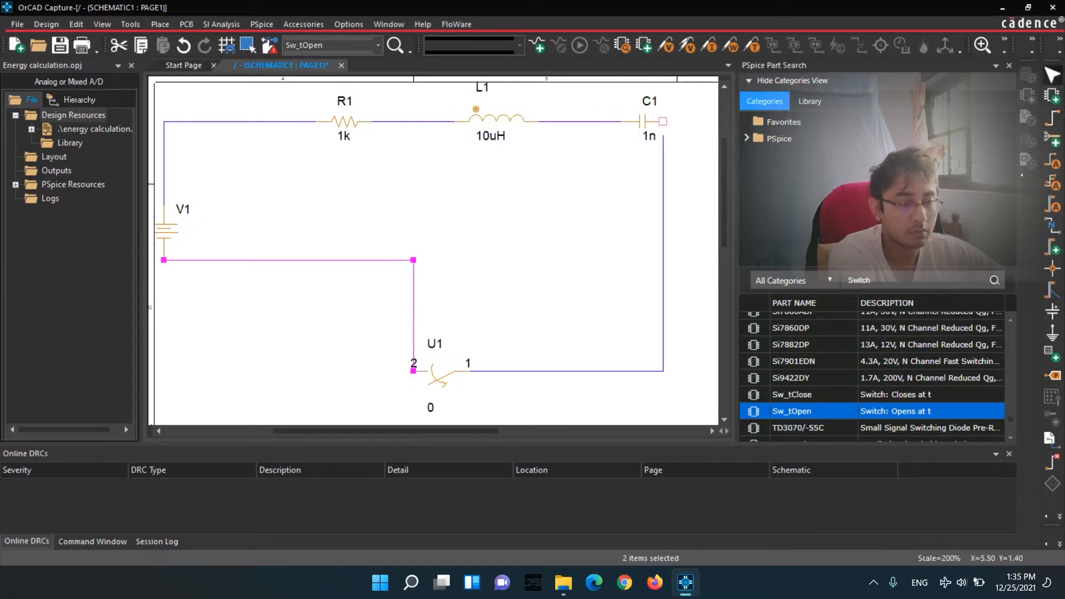
{"action": "key", "text": "Escape"}
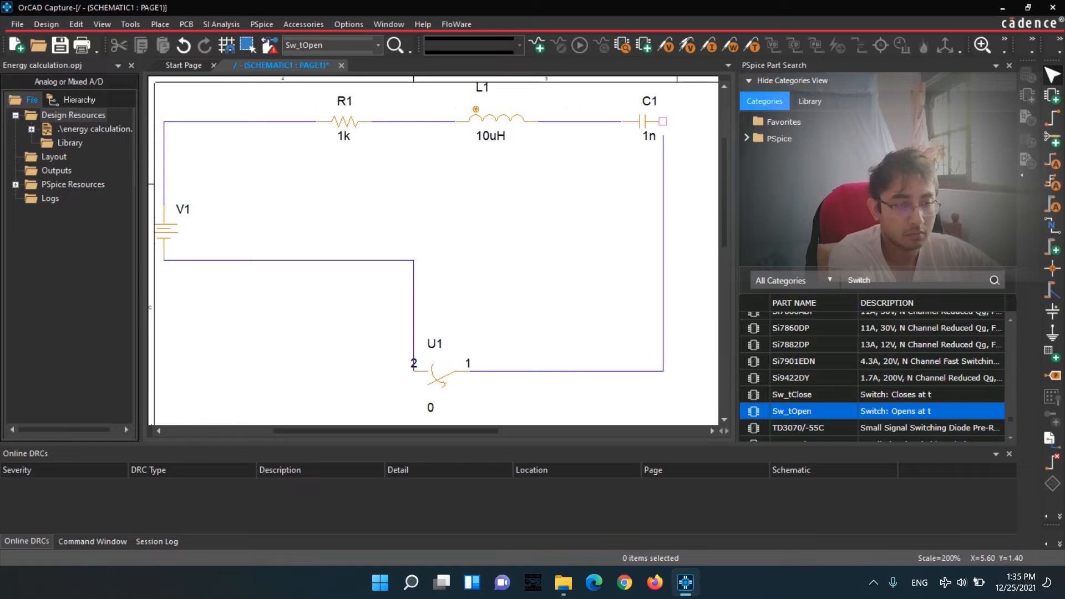
Adjust the wires so the right one joins the capacitor and the source's return wire runs level with the switch, forming a rectangular loop.
{"action": "left_click_drag", "start_coordinate": [664, 161], "coordinate": [664, 148]}
{"action": "left_click_drag", "start_coordinate": [310, 261], "coordinate": [310, 371]}
{"action": "mouse_move", "coordinate": [664, 357]}
{"action": "left_mouse_down"}
{"action": "mouse_move", "coordinate": [677, 371]}
{"action": "mouse_move", "coordinate": [650, 371]}
{"action": "left_mouse_up"}
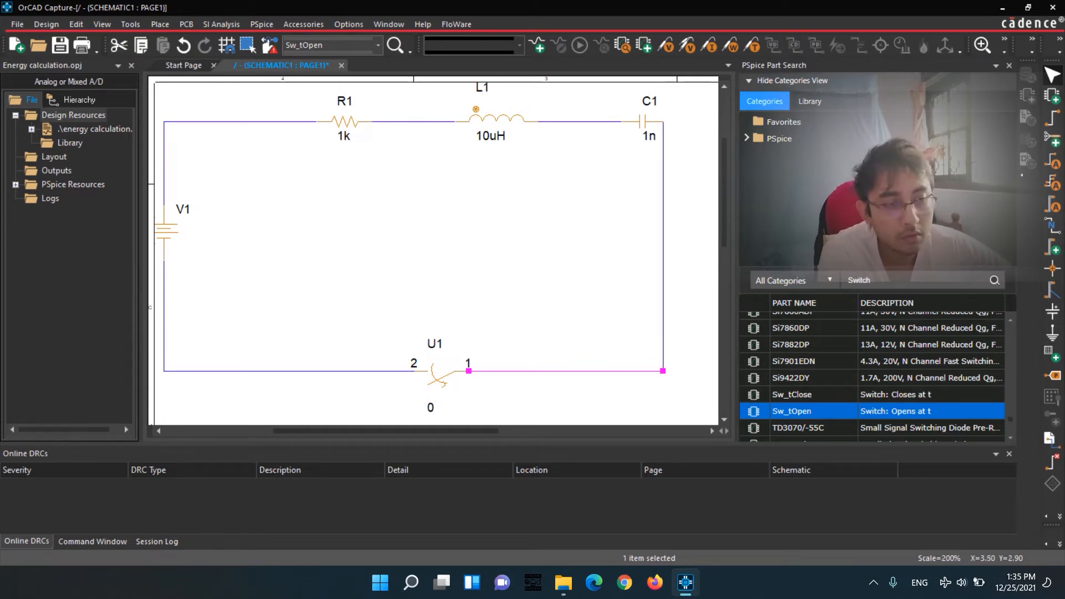
Place a ground symbol (0) at the loop's lower-left corner, below the voltage source.
{"action": "scroll", "coordinate": [364, 332], "scroll_direction": "down", "scroll_amount": 1, "text": "ctrl"}
{"action": "left_click", "coordinate": [1052, 333]}
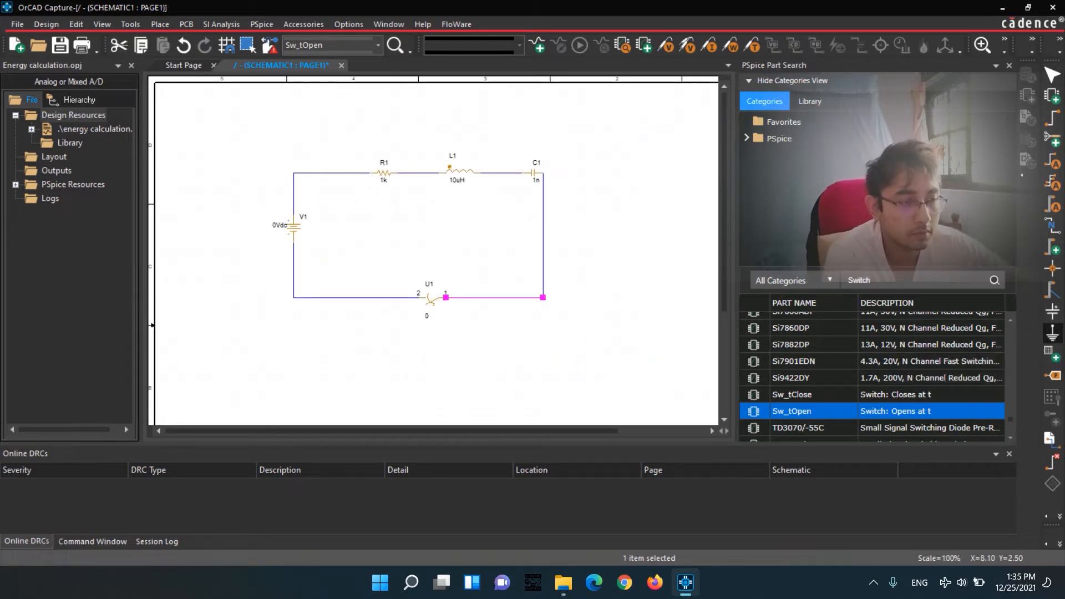
{"action": "left_click", "coordinate": [626, 202]}
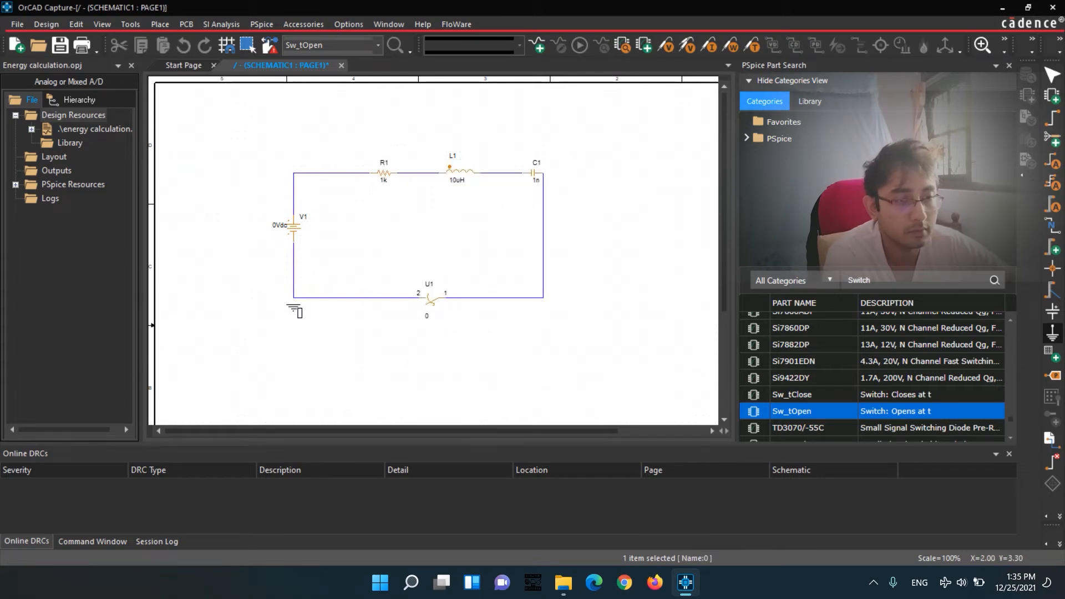
{"action": "left_click", "coordinate": [294, 300]}
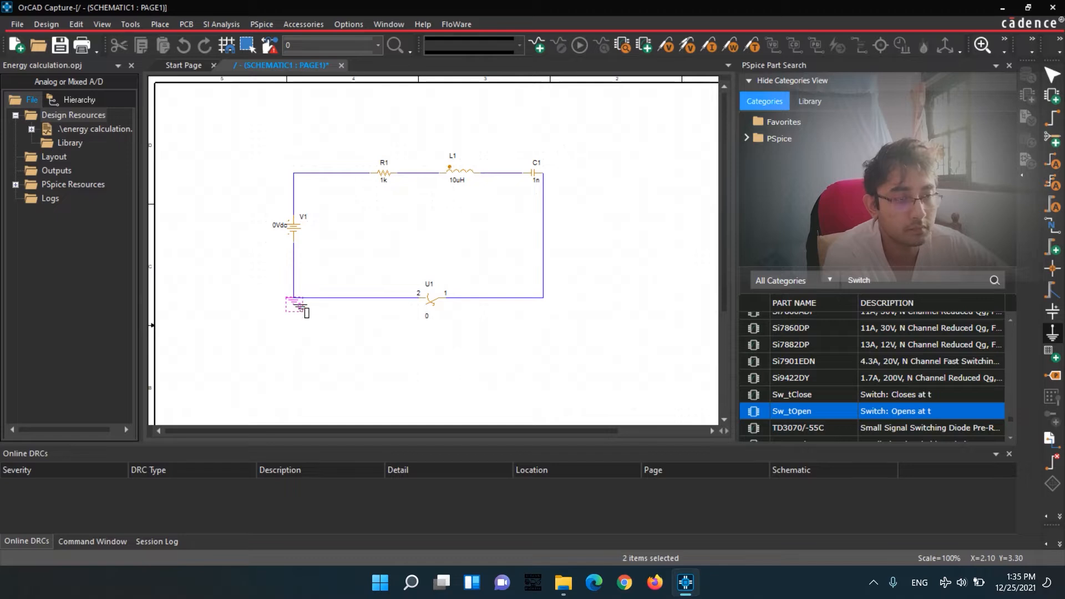
{"action": "key", "text": "Escape"}
{"action": "scroll", "coordinate": [437, 254], "scroll_direction": "up", "scroll_amount": 1, "text": "ctrl"}
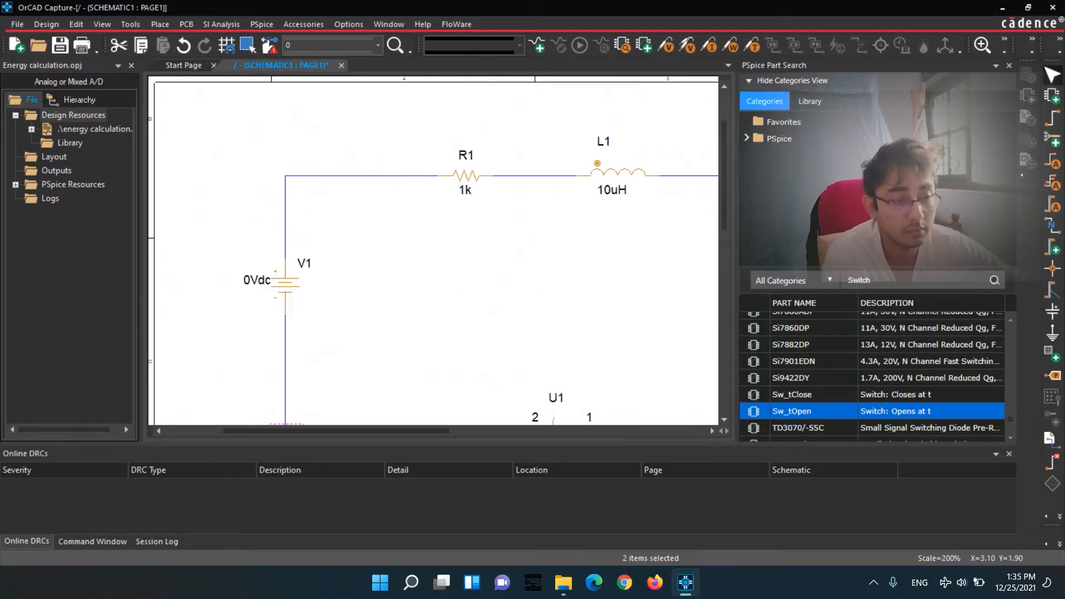
Set the DC value of voltage source V1 to 12Vdc.
{"action": "scroll", "coordinate": [437, 255], "scroll_direction": "down", "scroll_amount": 1, "text": "ctrl"}
{"action": "scroll", "coordinate": [437, 254], "scroll_direction": "up", "scroll_amount": 1, "text": "ctrl"}
{"action": "scroll", "coordinate": [437, 254], "scroll_direction": "down", "scroll_amount": 1, "text": "ctrl"}
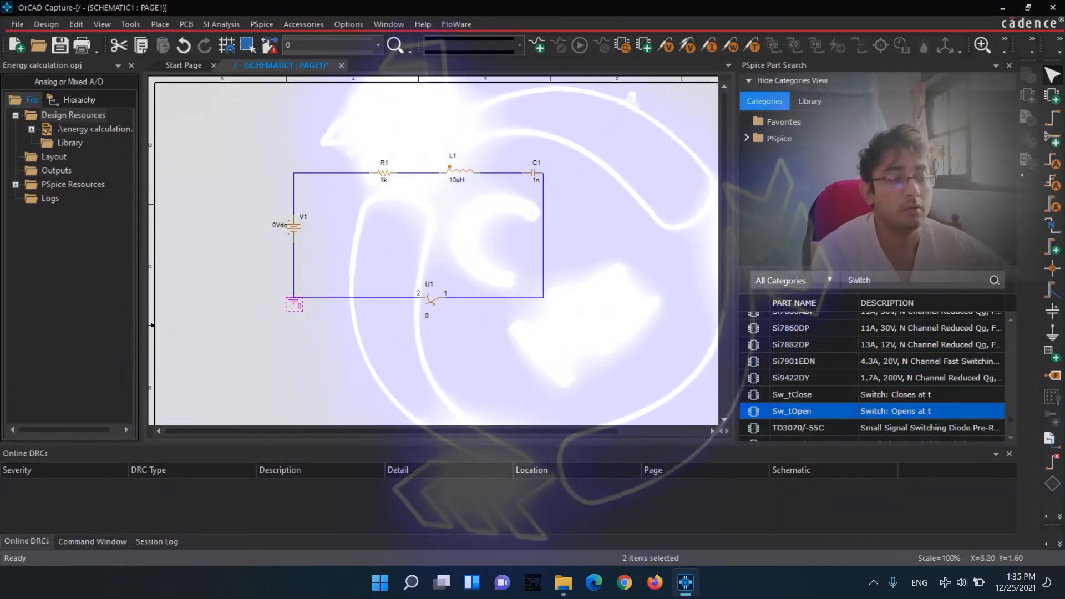
{"action": "left_click", "coordinate": [279, 225]}
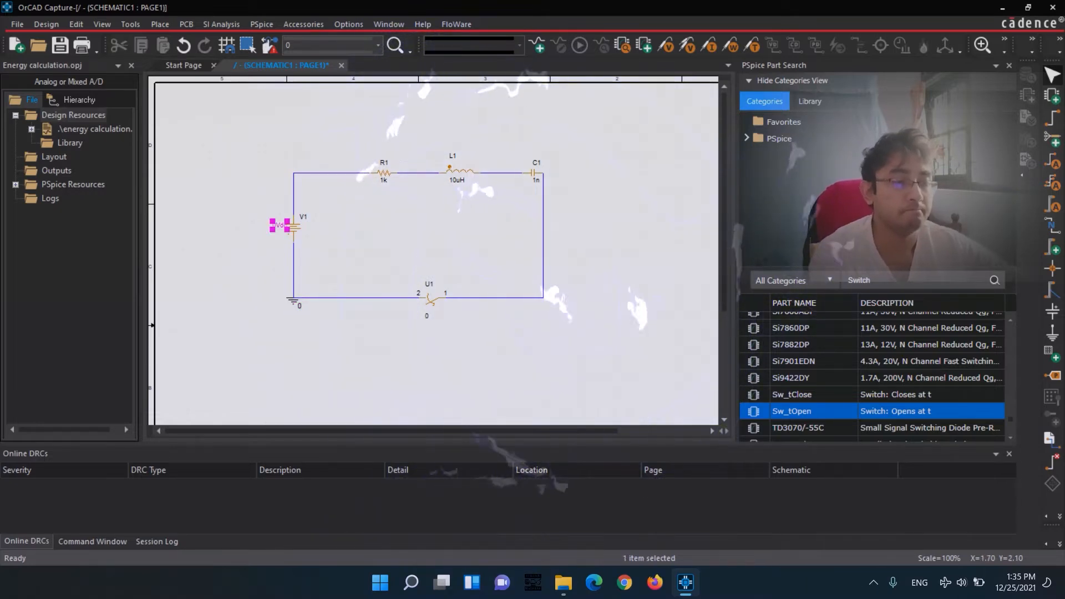
{"action": "double_click", "coordinate": [279, 226]}
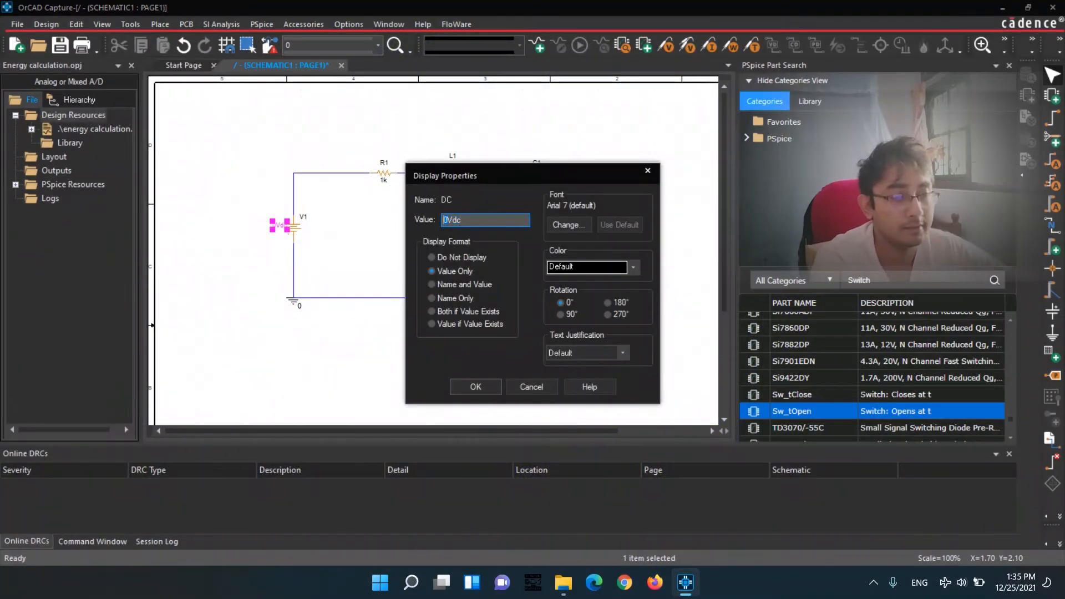
{"action": "key", "text": "BackSpace"}
{"action": "type", "text": "12"}
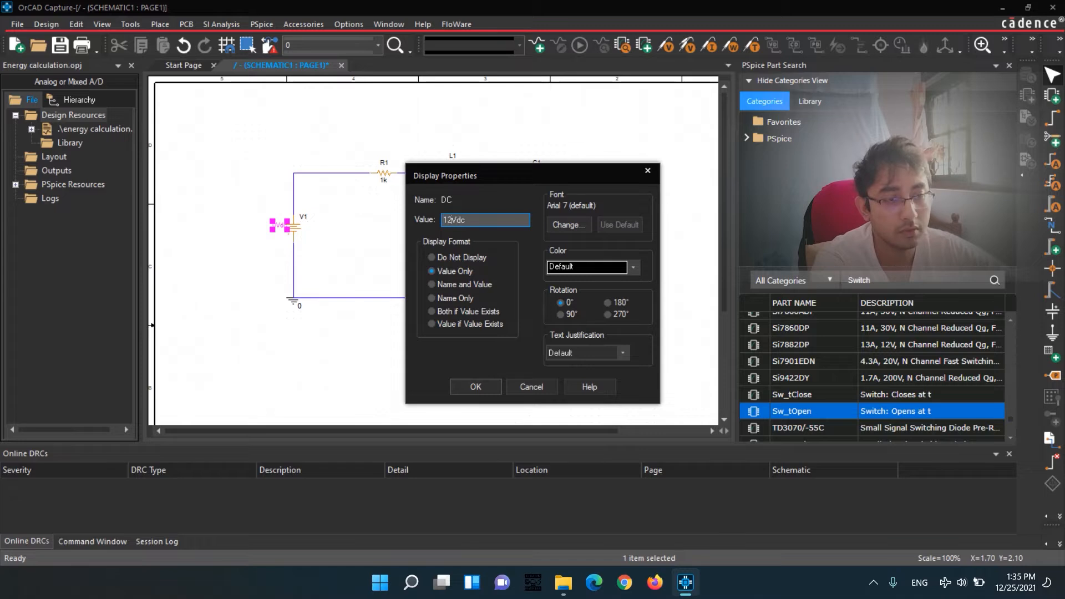
{"action": "key", "text": "Return"}
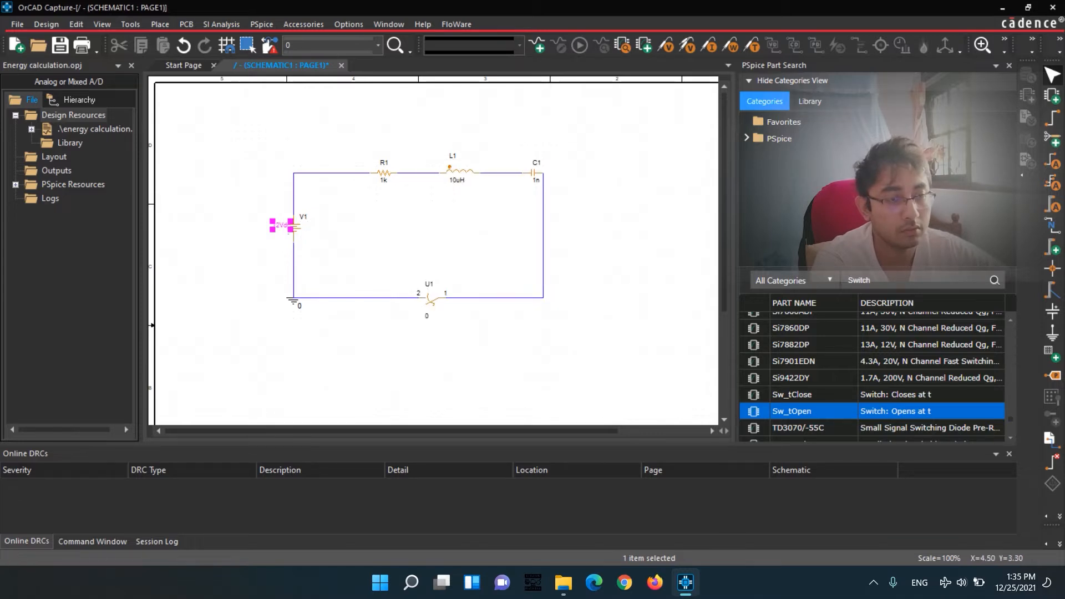
Set the opening time (TOPEN) of switch U1 to 300ms.
{"action": "left_click", "coordinate": [439, 307]}
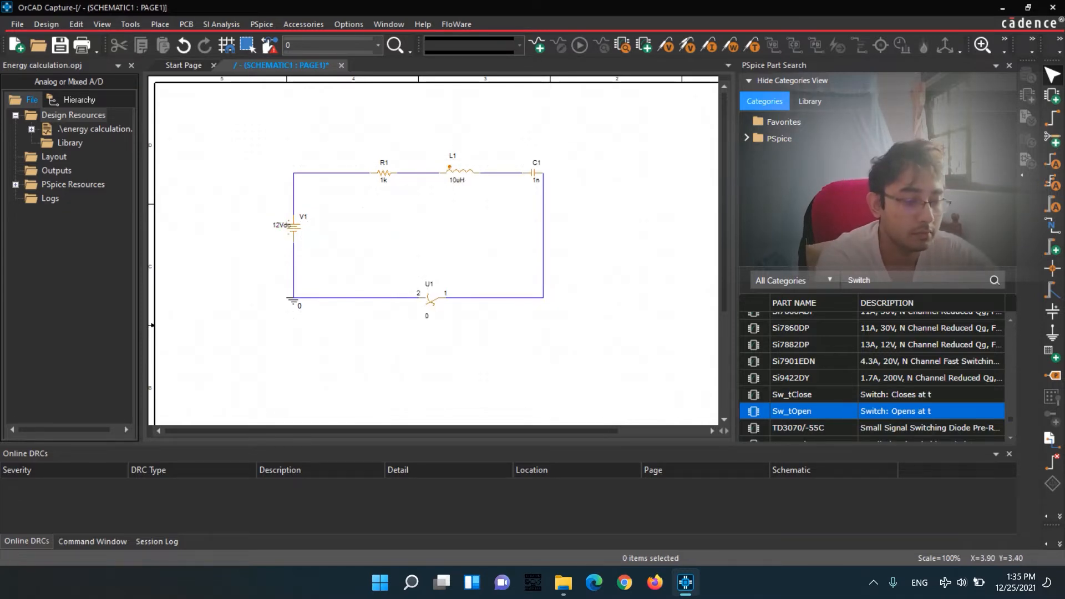
{"action": "double_click", "coordinate": [426, 316]}
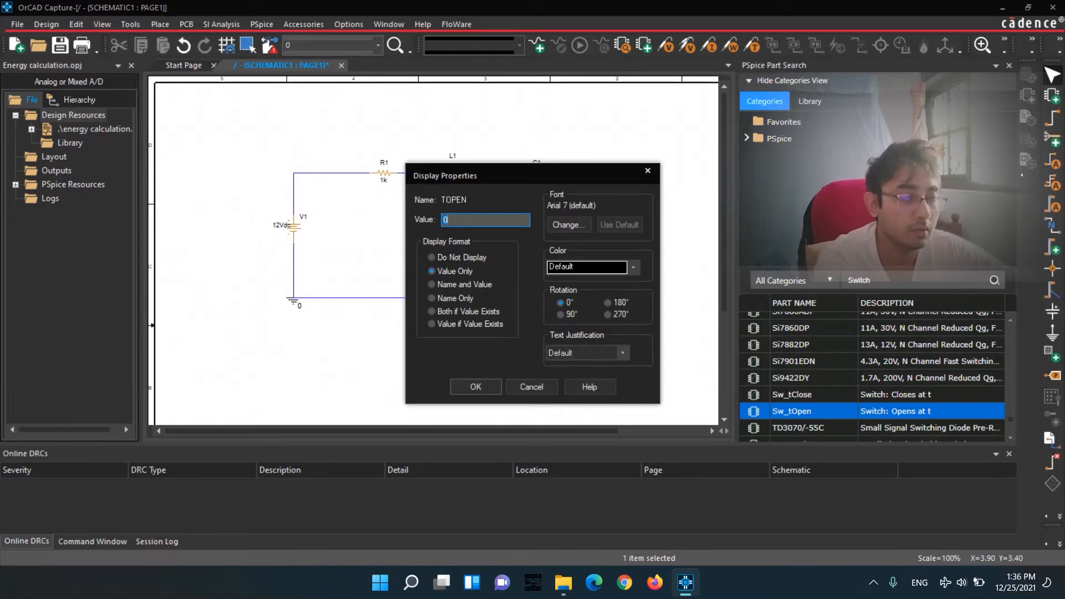
{"action": "type", "text": "300ms"}
{"action": "key", "text": "Return"}
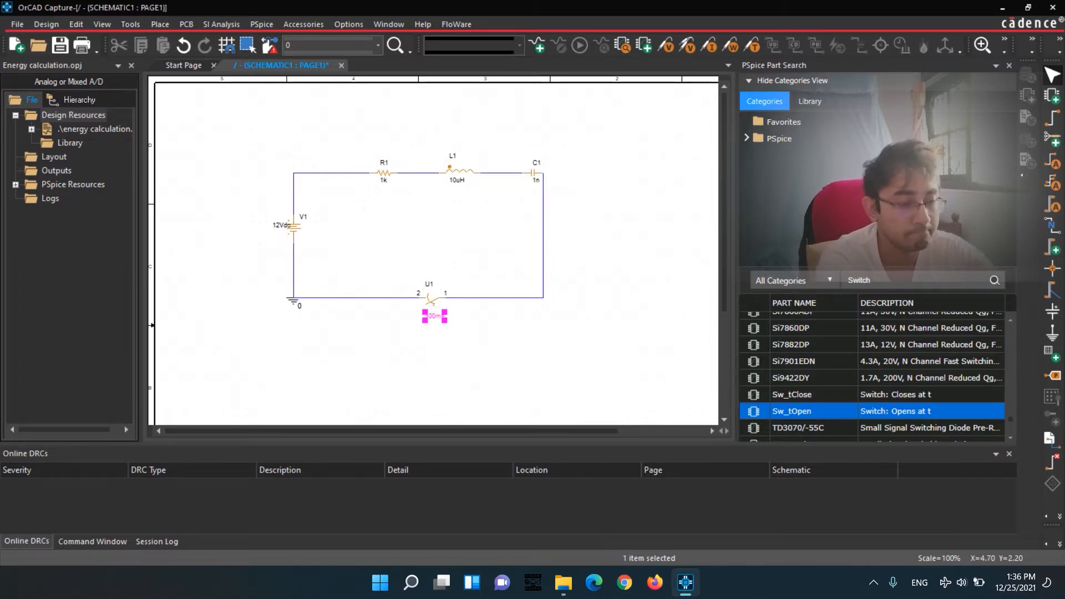
Create a new PSpice simulation profile named abc, inheriting from none, and accept the PSpice A/D product choice.
{"action": "left_click", "coordinate": [261, 24]}
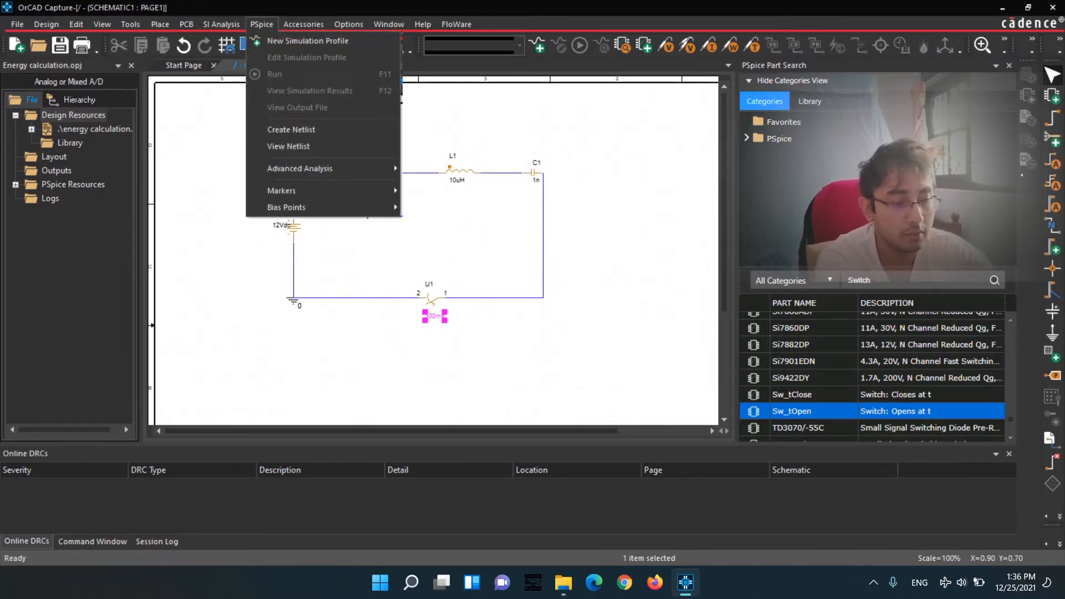
{"action": "left_click", "coordinate": [300, 41]}
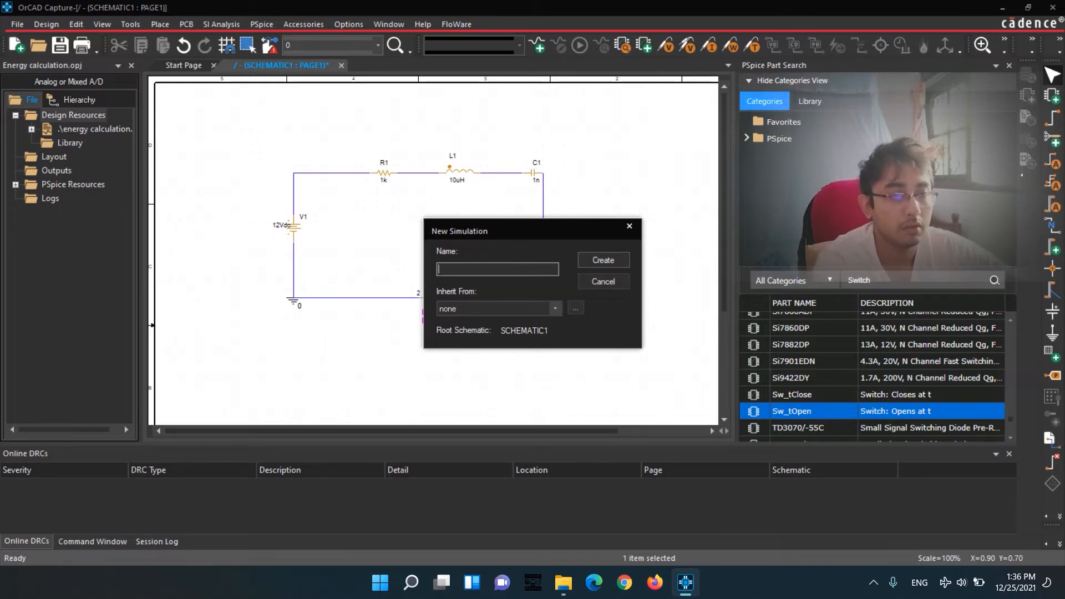
{"action": "type", "text": "abc"}
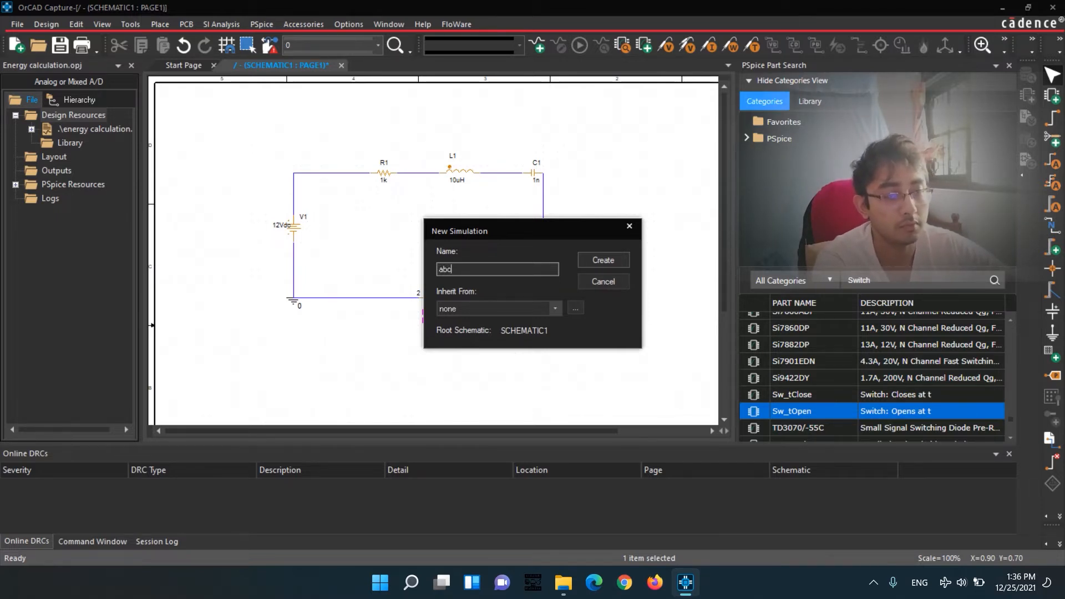
{"action": "key", "text": "Return"}
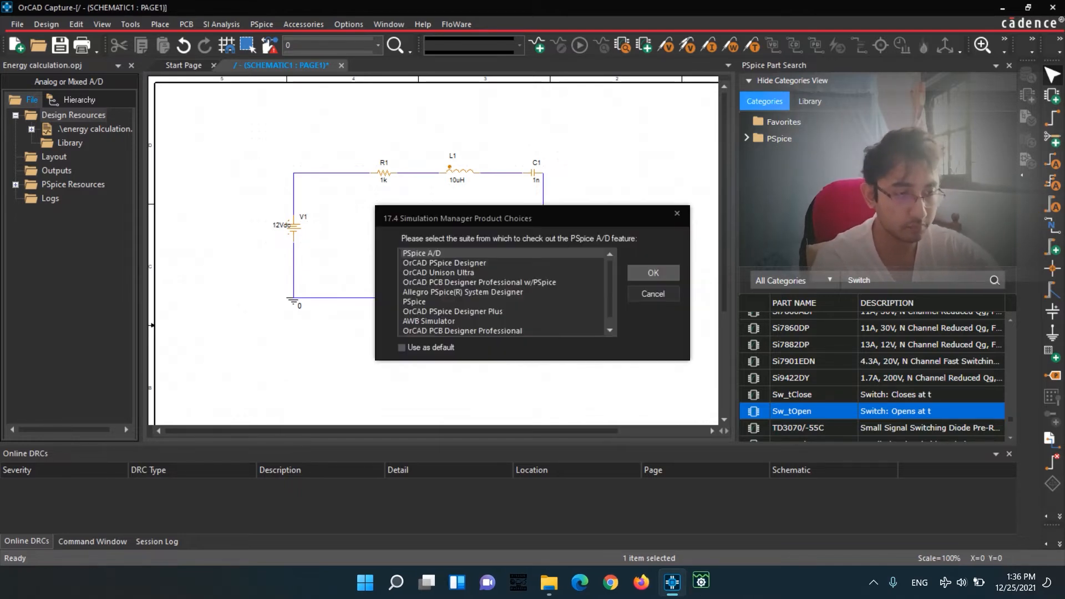
{"action": "key", "text": "Return"}
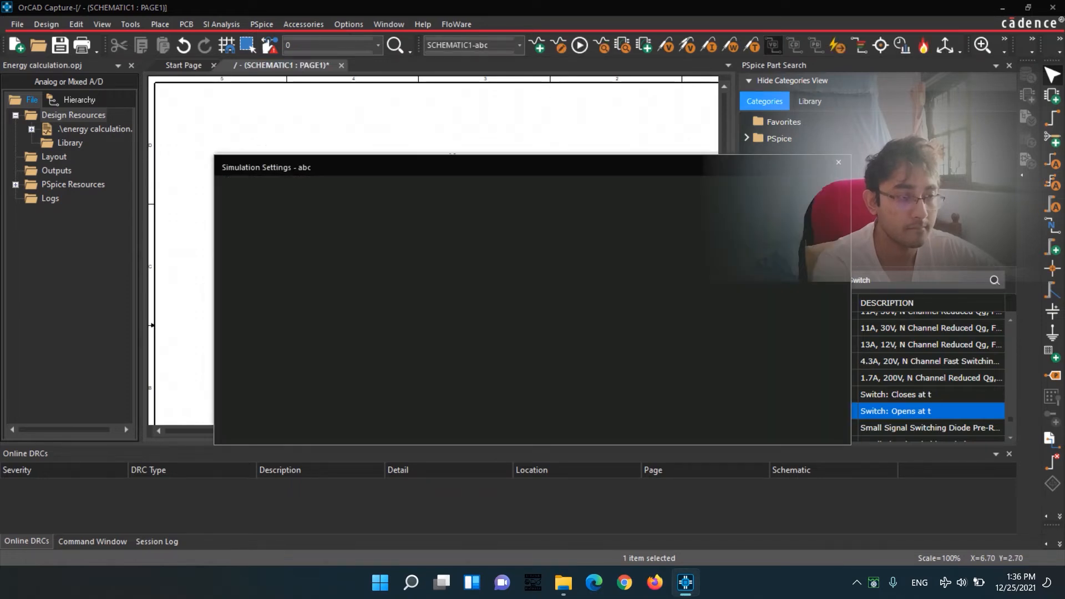
Set the transient analysis run-to time to 1s and apply the simulation settings.
{"action": "left_click", "coordinate": [650, 198]}
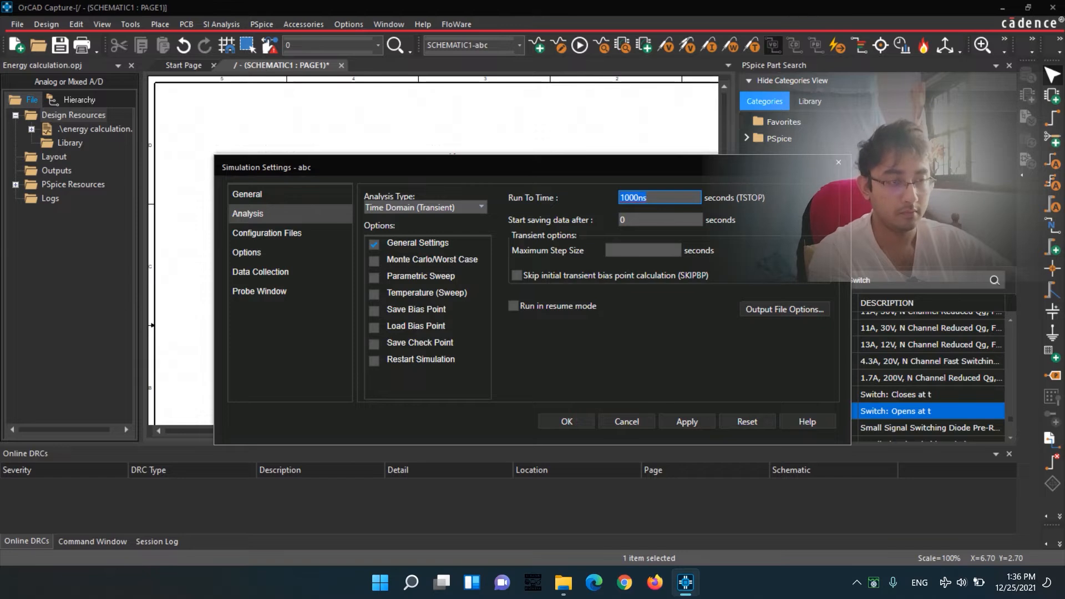
{"action": "type", "text": "1s"}
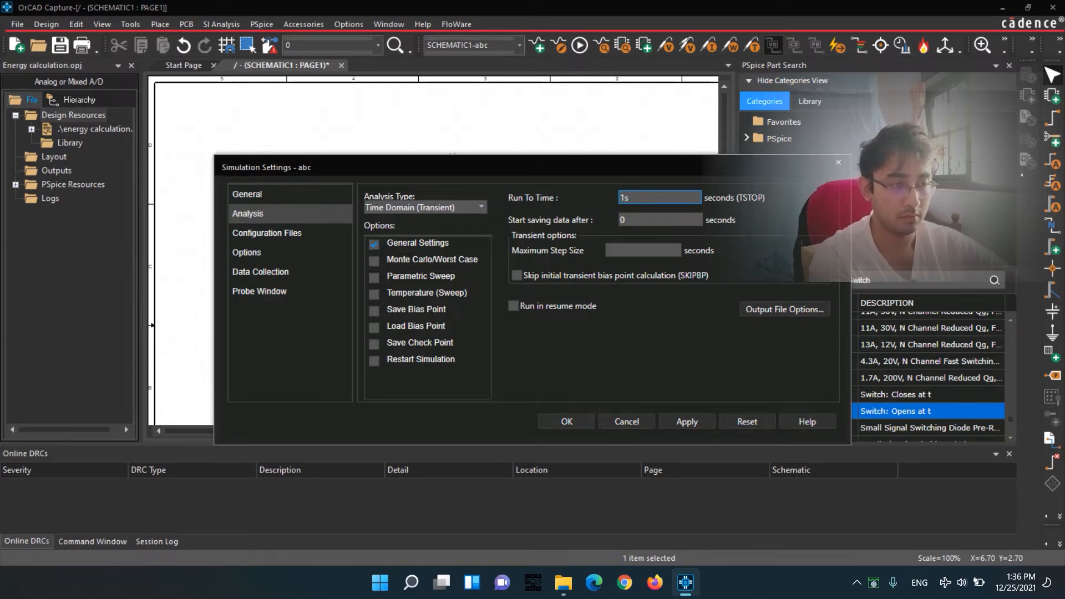
{"action": "left_click", "coordinate": [687, 422]}
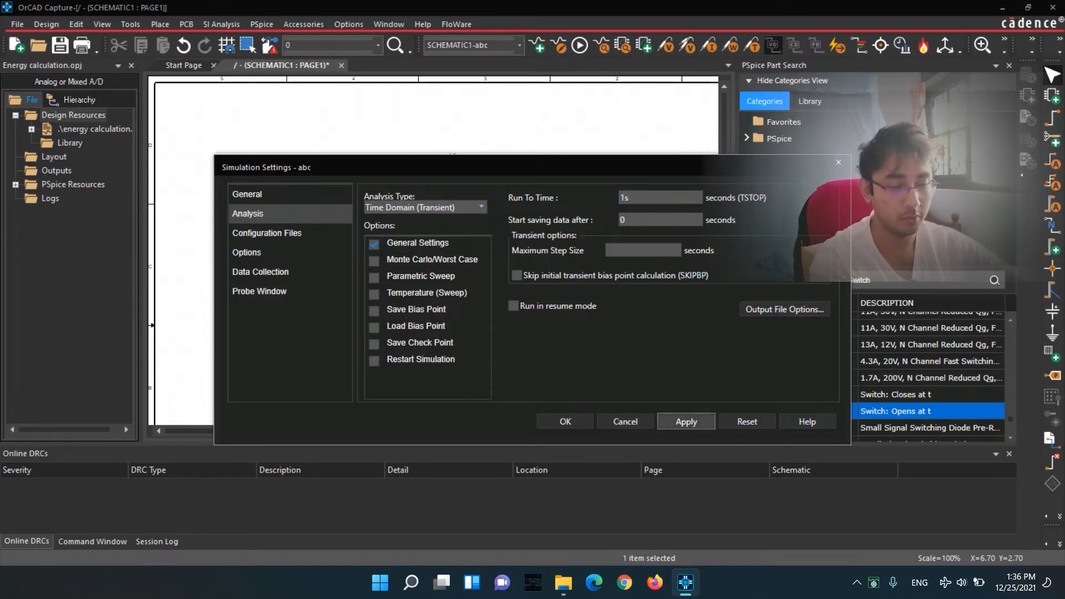
{"action": "left_click", "coordinate": [566, 422]}
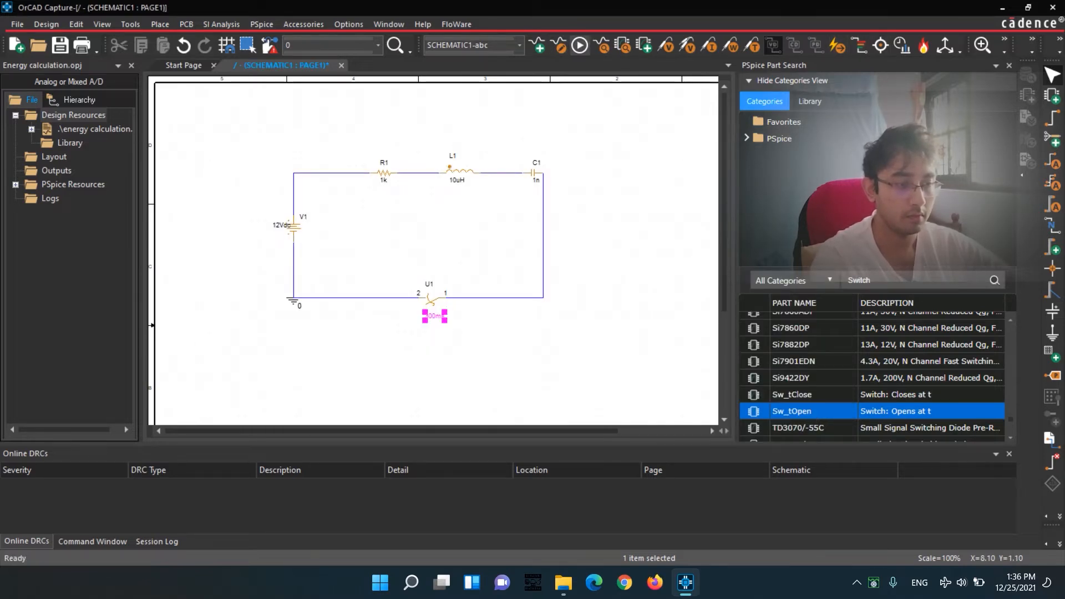
Run the abc simulation and bring up its results in a maximized PSpice A/D window.
{"action": "left_click", "coordinate": [580, 45]}
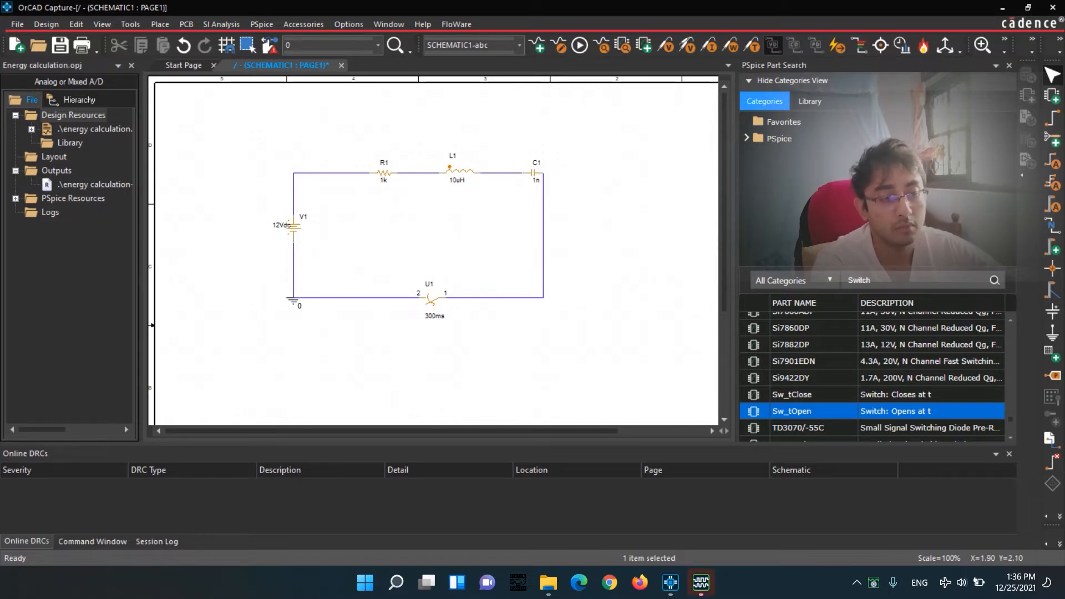
{"action": "left_click", "coordinate": [701, 582]}
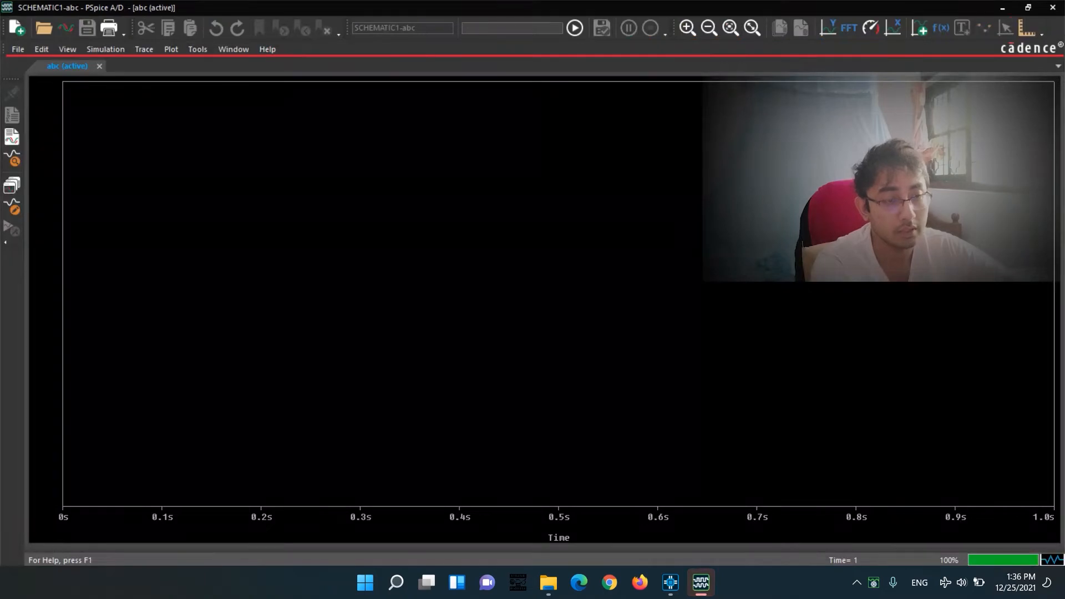
{"action": "left_click", "coordinate": [1028, 7]}
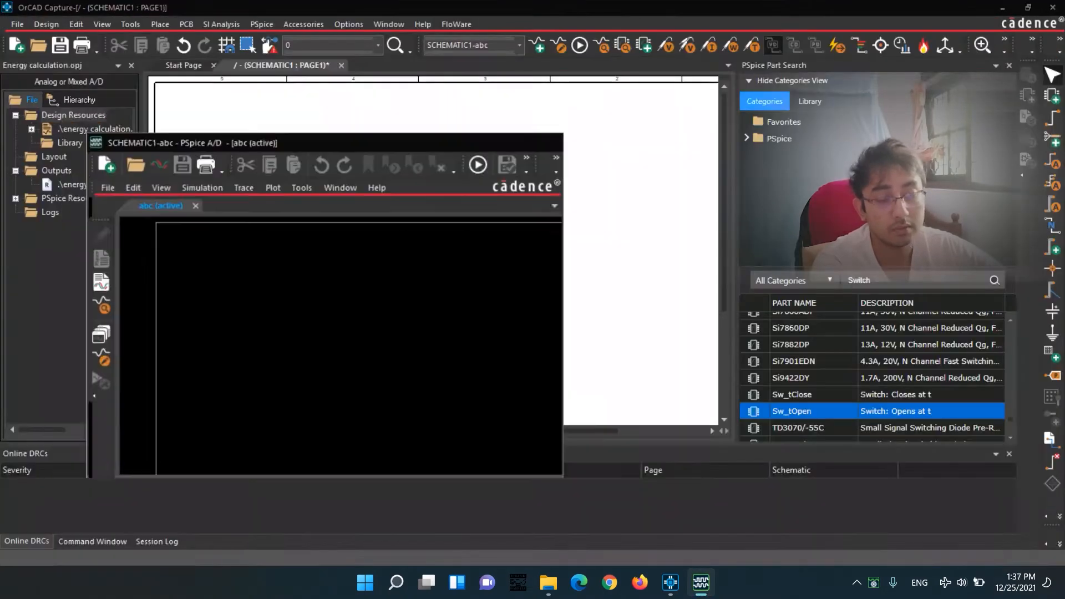
{"action": "left_click_drag", "start_coordinate": [311, 150], "coordinate": [605, 91]}
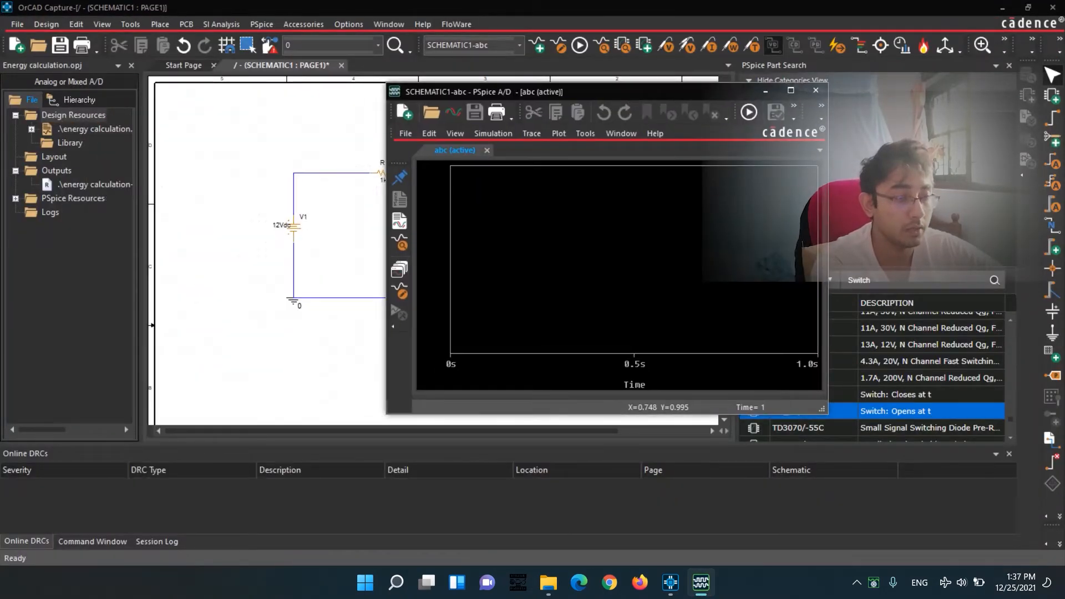
{"action": "left_click", "coordinate": [790, 91]}
Limit the trace variables to power by excluding voltages and currents, and plot the resistor power W(R1).
{"action": "left_click", "coordinate": [143, 49]}
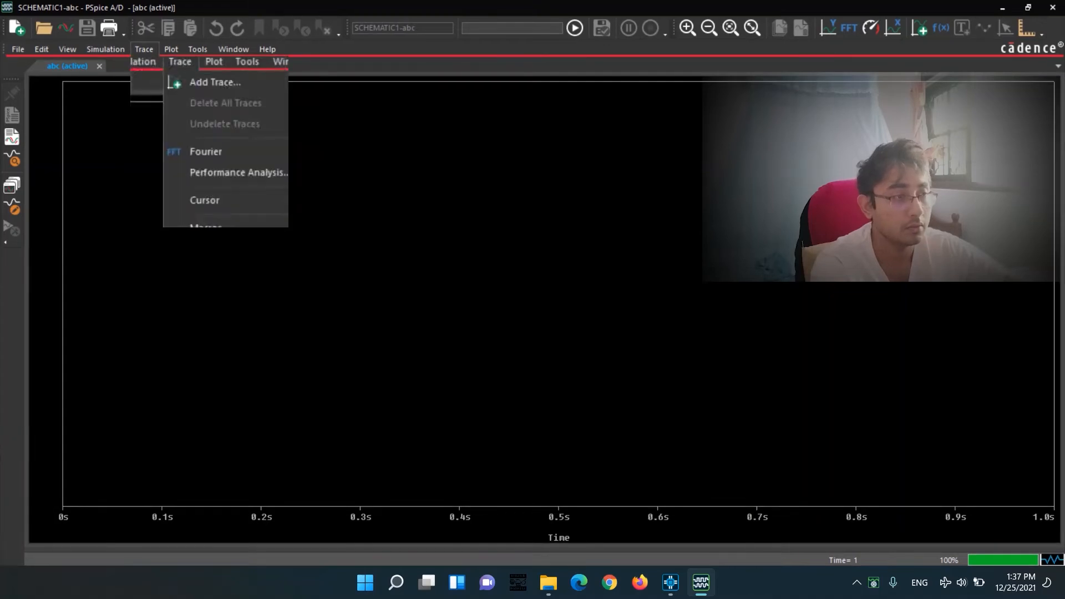
{"action": "key", "text": "Return"}
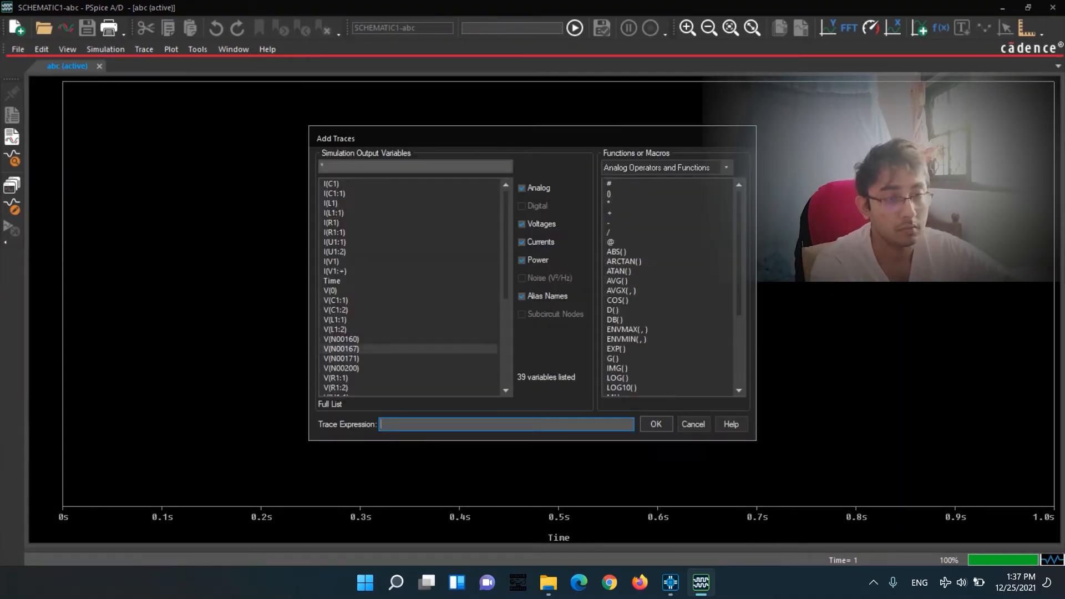
{"action": "scroll", "coordinate": [411, 319], "scroll_direction": "down", "scroll_amount": 5}
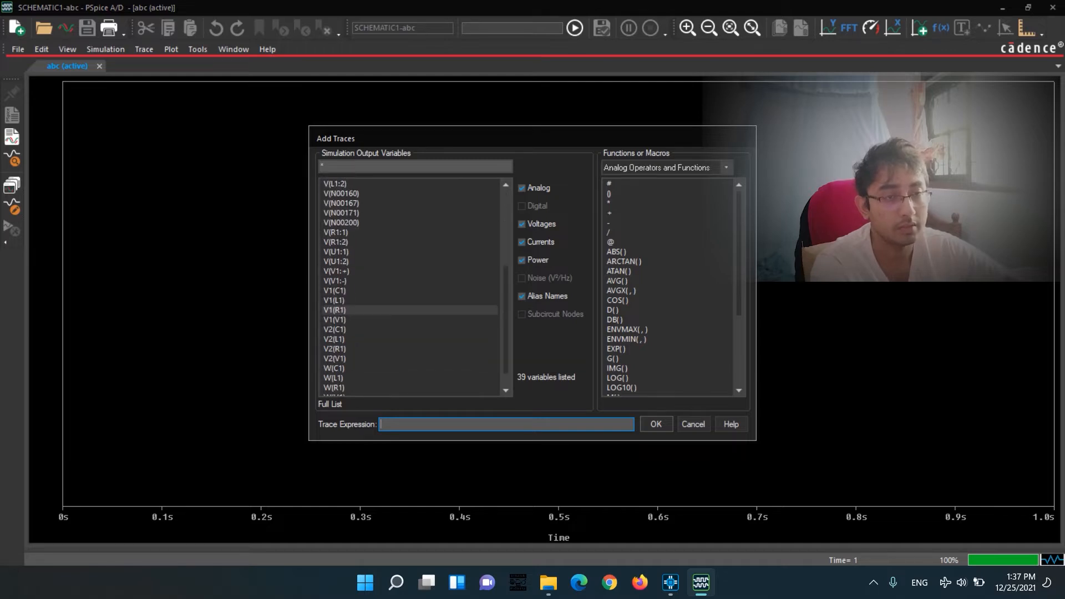
{"action": "left_click", "coordinate": [522, 242]}
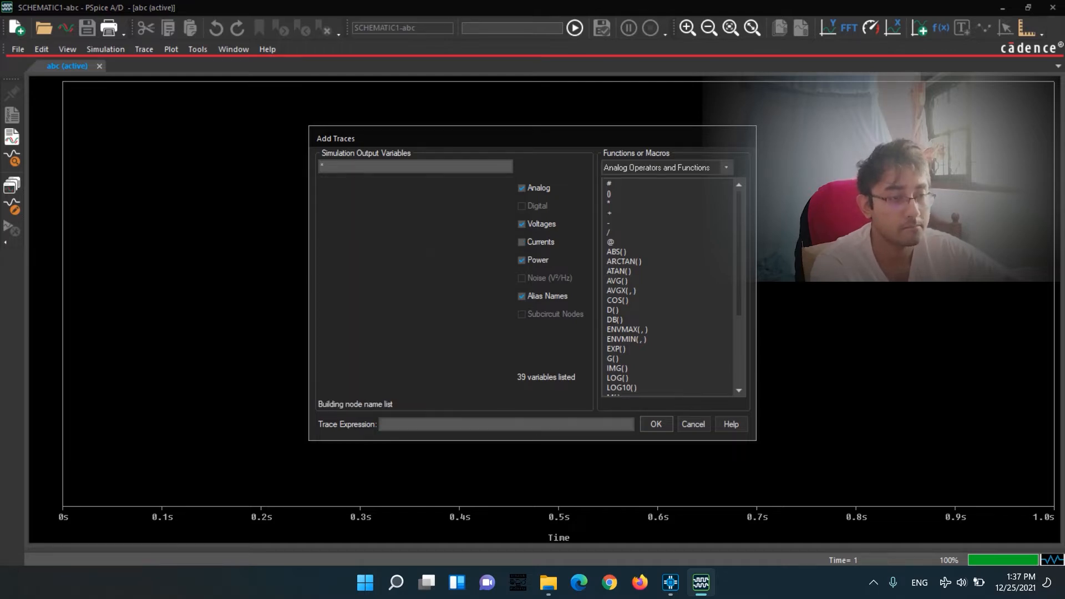
{"action": "left_click", "coordinate": [522, 224]}
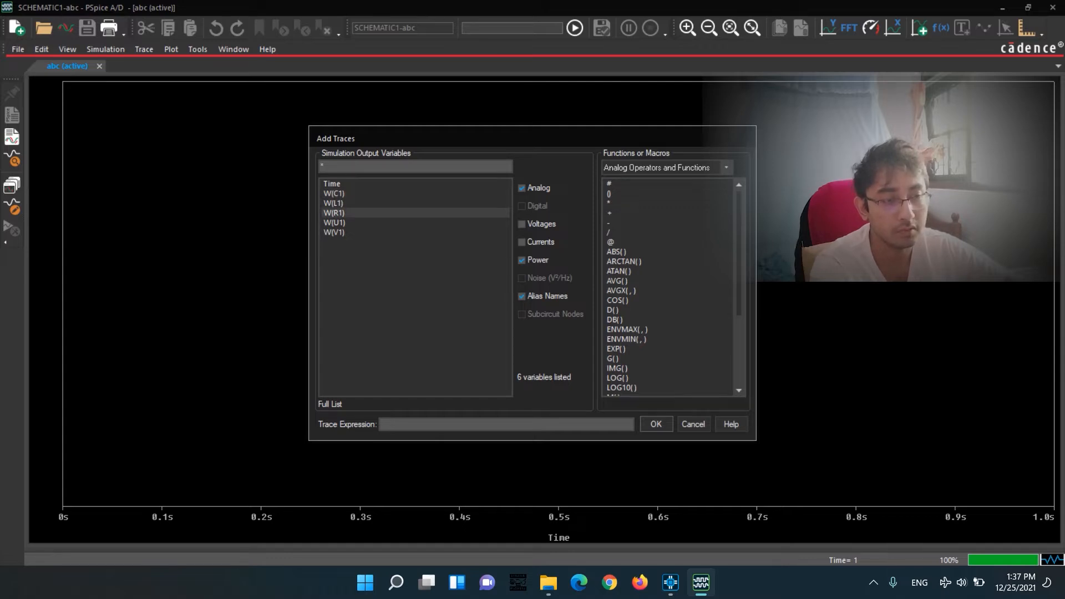
{"action": "left_click", "coordinate": [334, 213]}
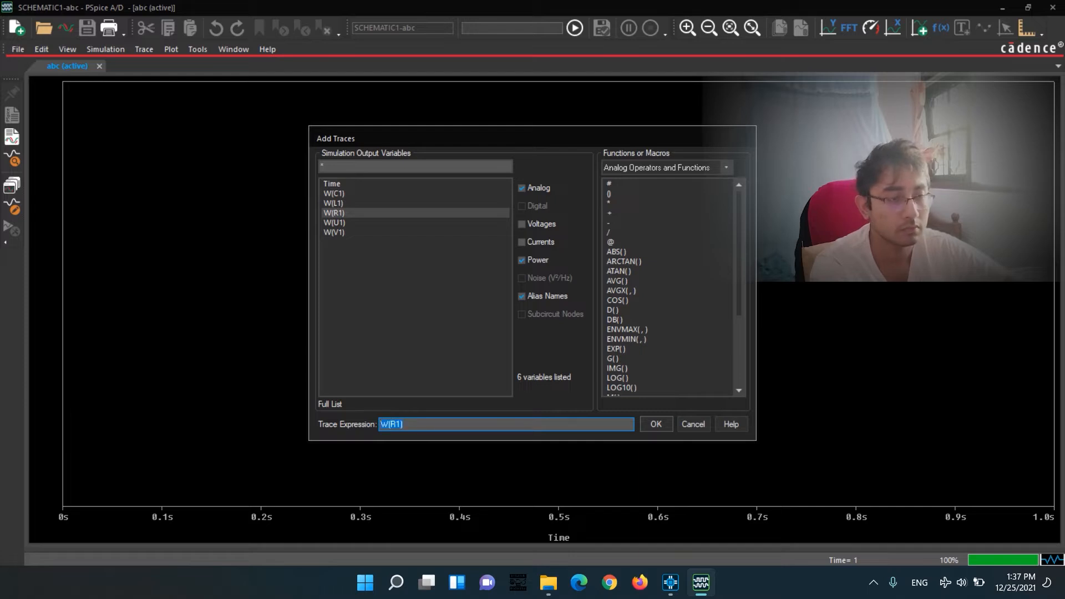
{"action": "key", "text": "Return"}
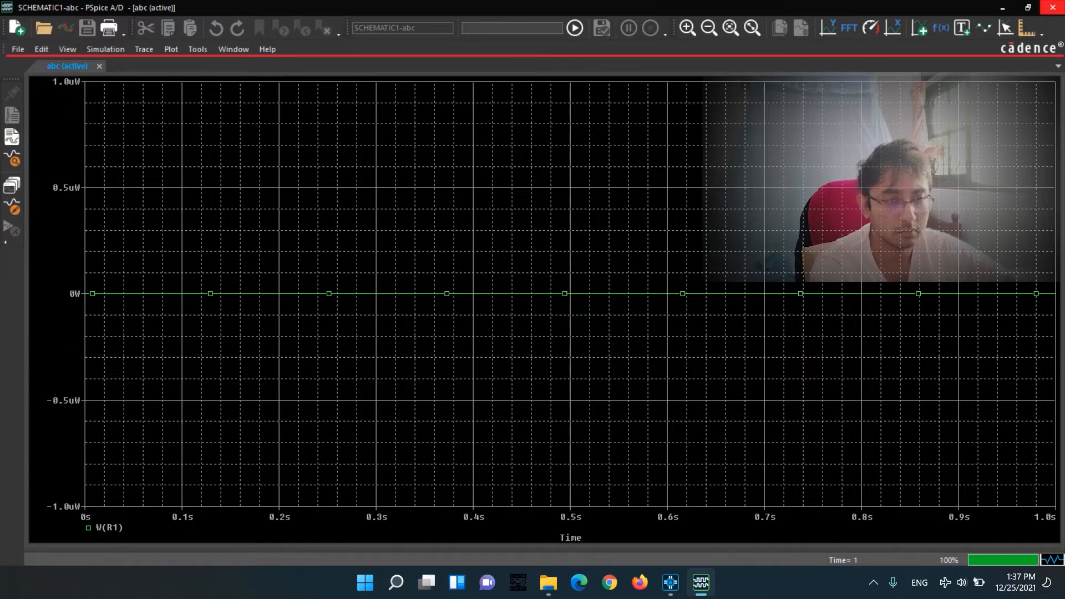
Close the simulation results and set the value of resistor R1 to 1 in the schematic.
{"action": "left_click", "coordinate": [1052, 7]}
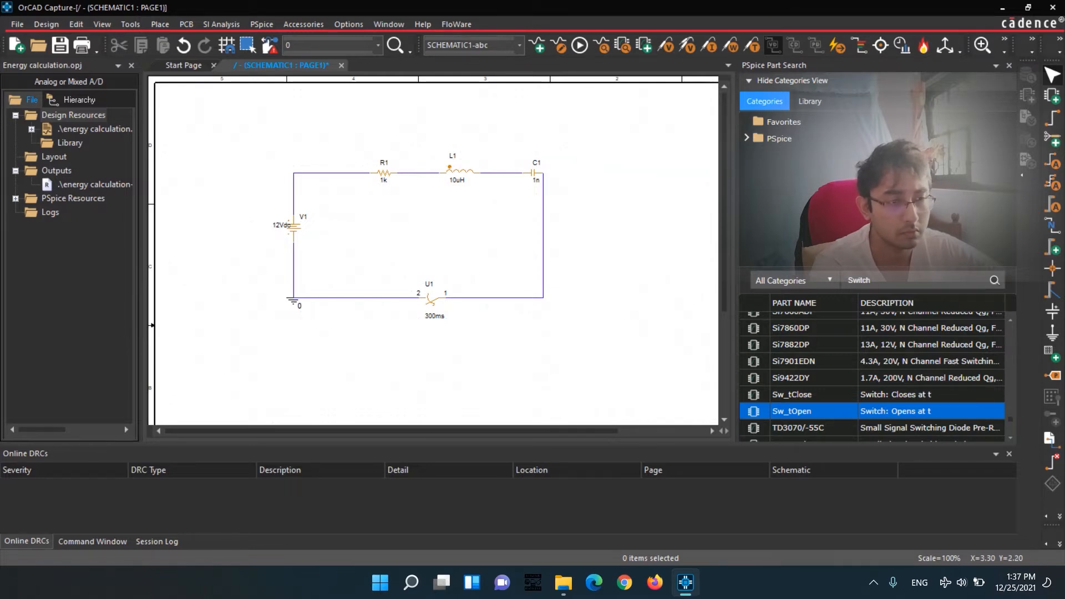
{"action": "left_click", "coordinate": [383, 180]}
{"action": "double_click", "coordinate": [384, 180]}
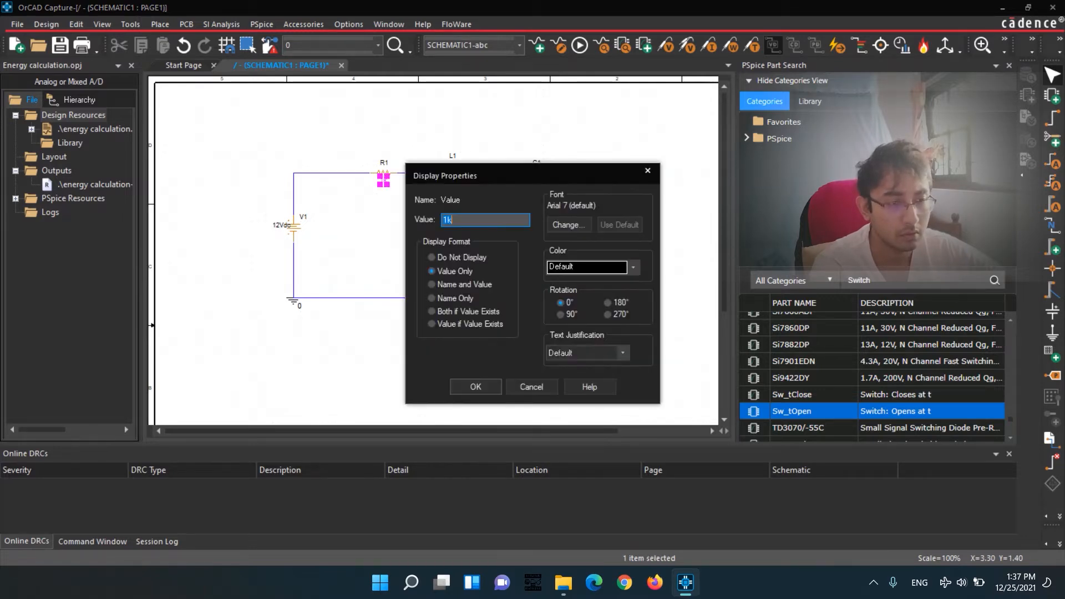
{"action": "left_click", "coordinate": [444, 220]}
{"action": "key", "text": "Return"}
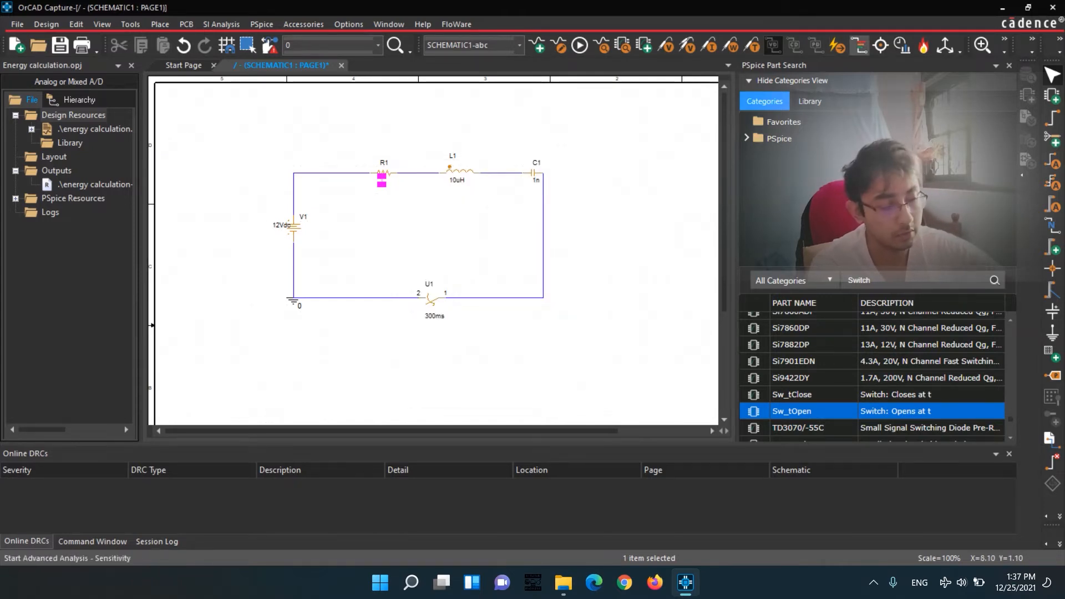
Run the abc simulation and switch to its results in PSpice A/D.
{"action": "left_click", "coordinate": [580, 46]}
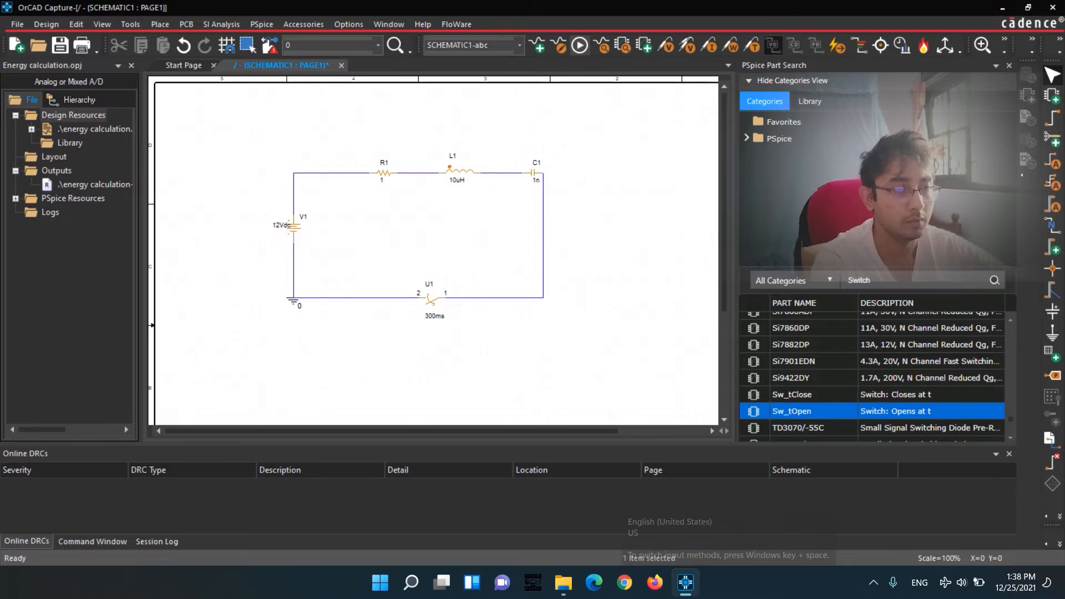
{"action": "mouse_move", "coordinate": [702, 583]}
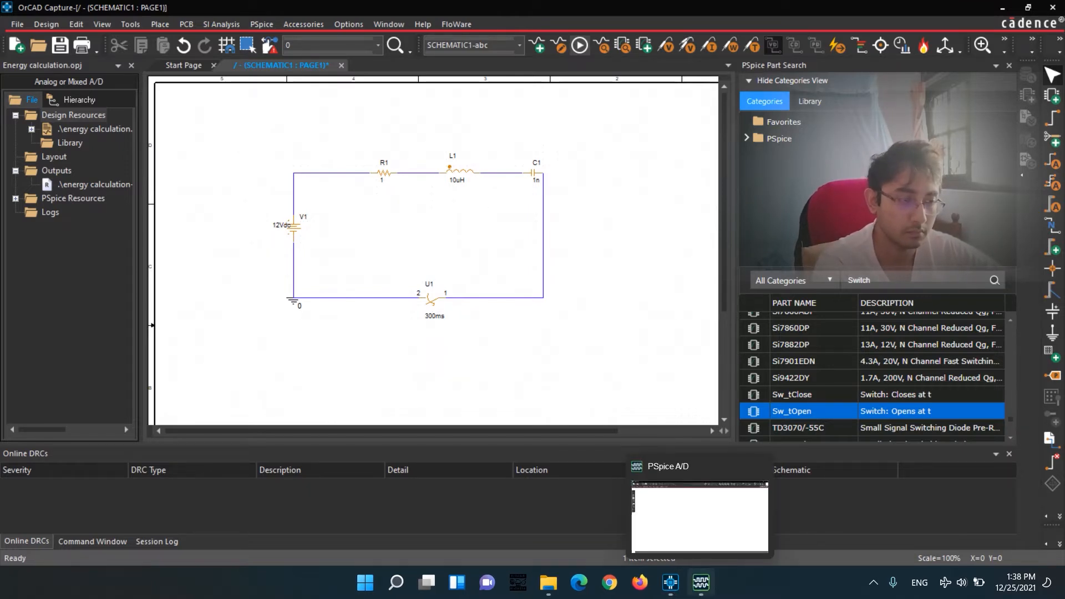
{"action": "left_click", "coordinate": [702, 583]}
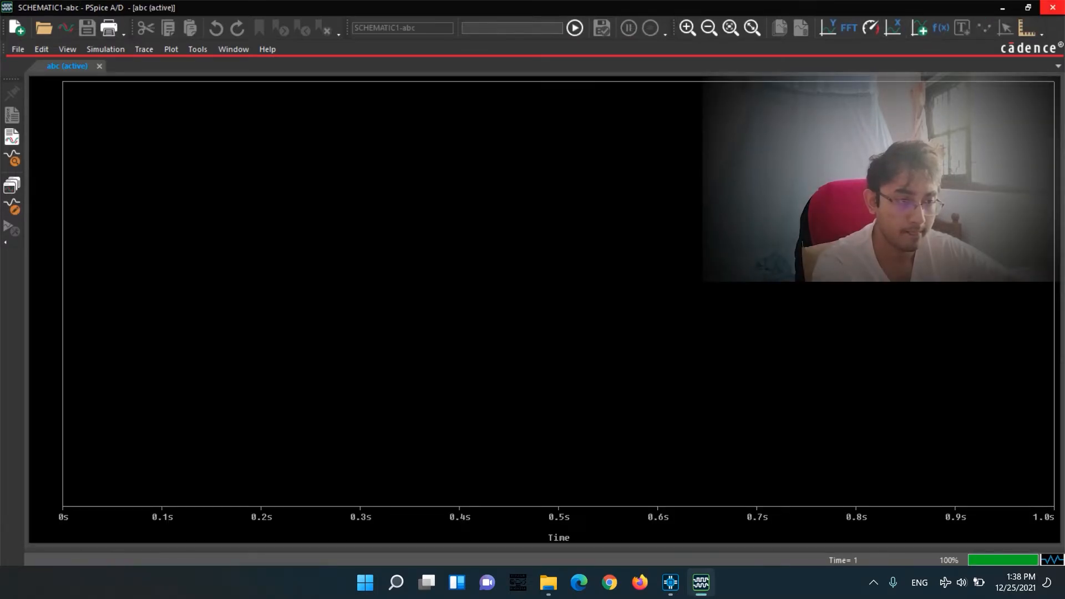
Exclude voltages and currents from the trace variables and plot the resistor power W(R1).
{"action": "left_click", "coordinate": [105, 50]}
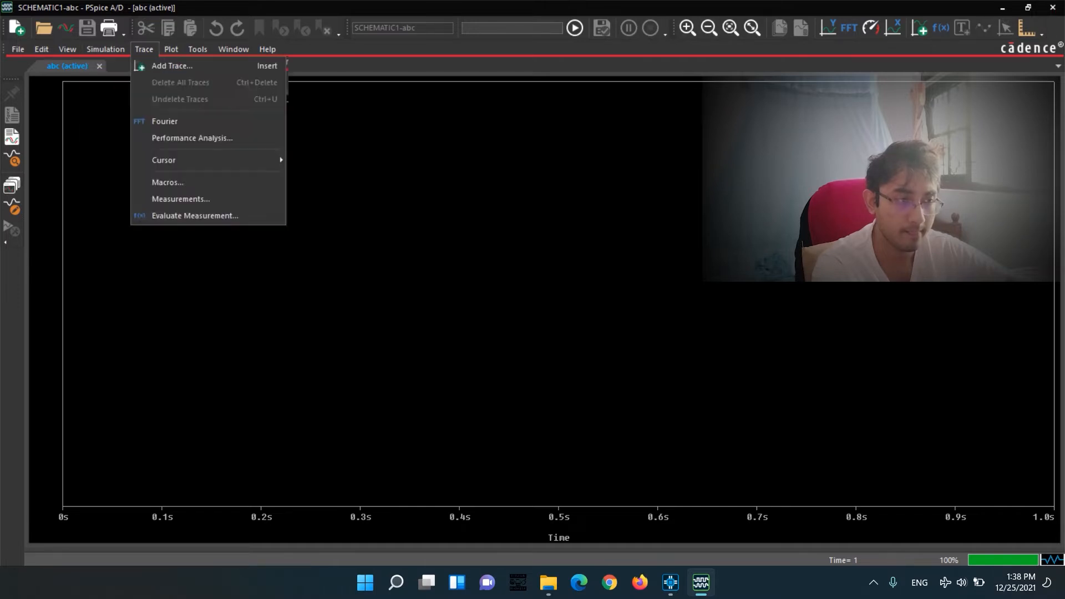
{"action": "left_click", "coordinate": [144, 50]}
{"action": "left_click", "coordinate": [144, 50]}
{"action": "left_click", "coordinate": [164, 67]}
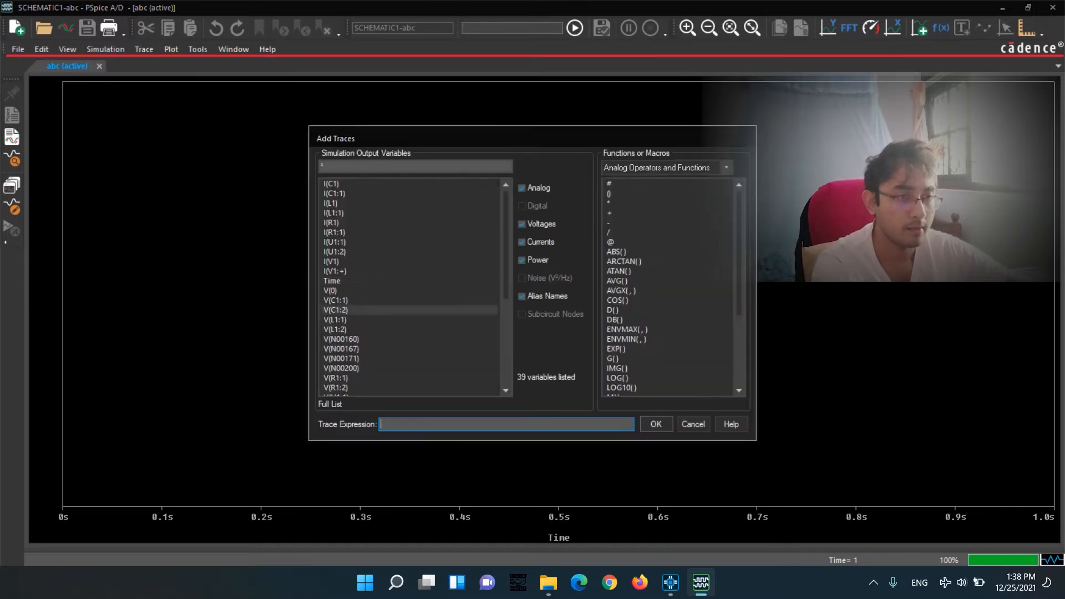
{"action": "left_click", "coordinate": [522, 243]}
{"action": "left_click", "coordinate": [522, 224]}
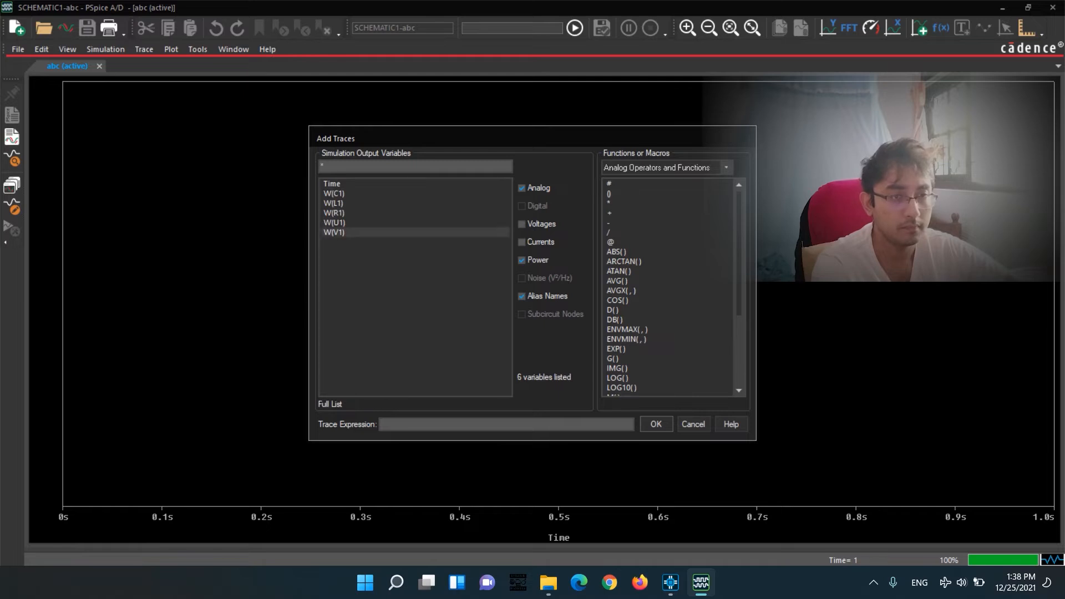
{"action": "left_click", "coordinate": [337, 213]}
{"action": "key", "text": "Return"}
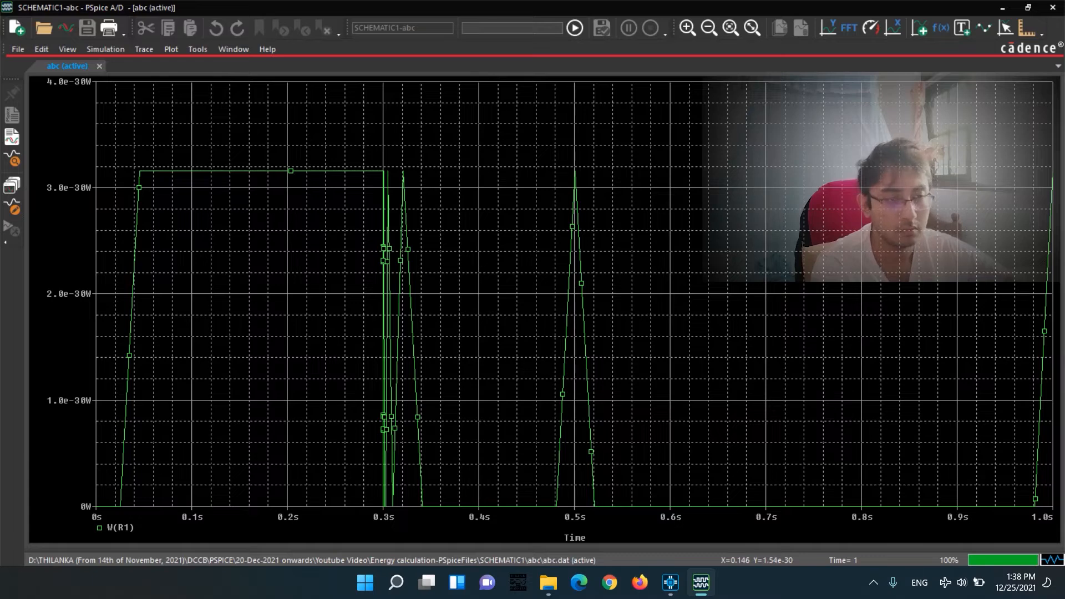
Close the simulation results and set the DC value of source V1 to 230Vdc in the schematic.
{"action": "left_click", "coordinate": [1054, 7]}
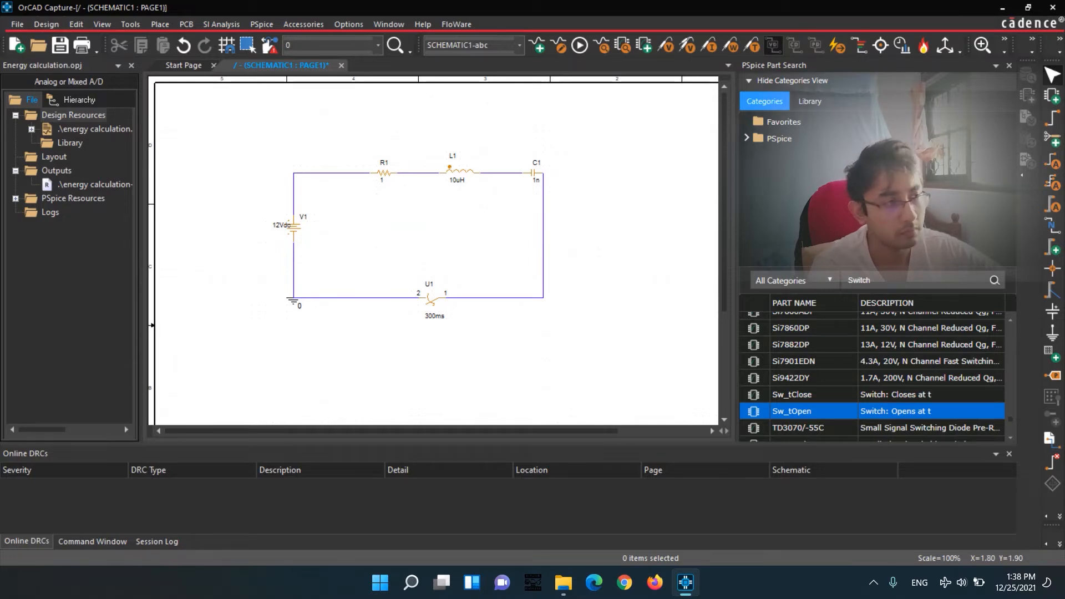
{"action": "double_click", "coordinate": [282, 225]}
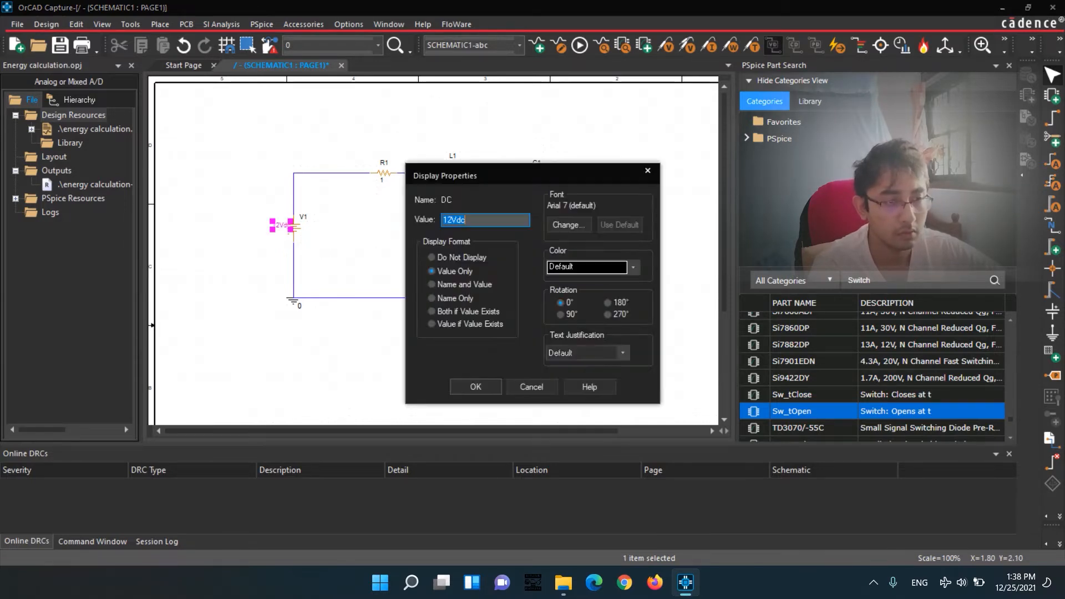
{"action": "left_click", "coordinate": [453, 220]}
{"action": "type", "text": "230"}
{"action": "key", "text": "Return"}
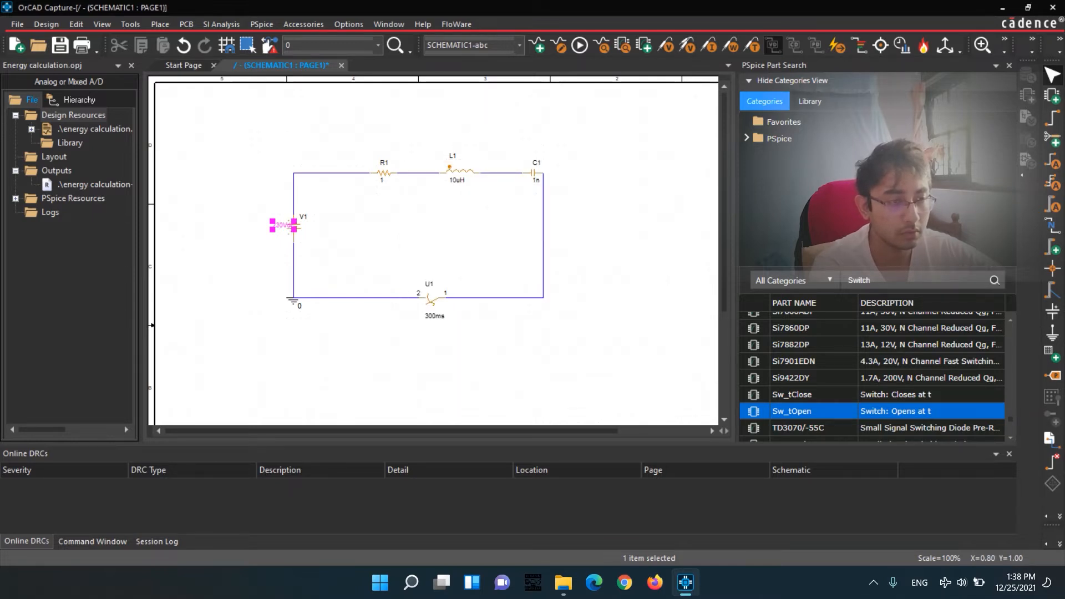
{"action": "left_click", "coordinate": [370, 187]}
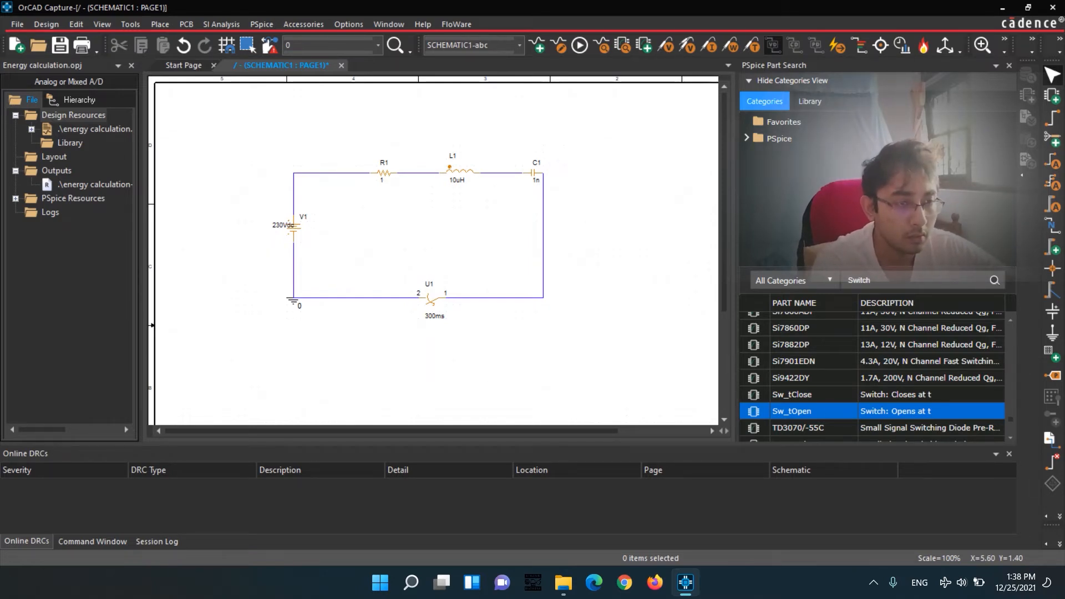
Try to run the simulation with the value of capacitor C1 set to 100uH.
{"action": "double_click", "coordinate": [536, 180]}
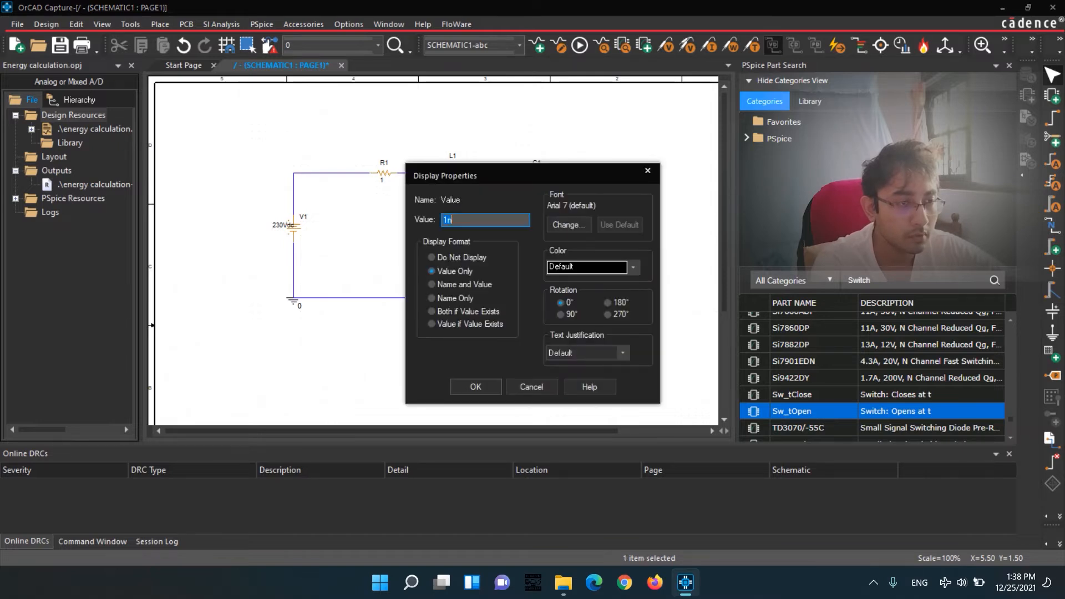
{"action": "key", "text": "BackSpace"}
{"action": "type", "text": "00uF"}
{"action": "key", "text": "Return"}
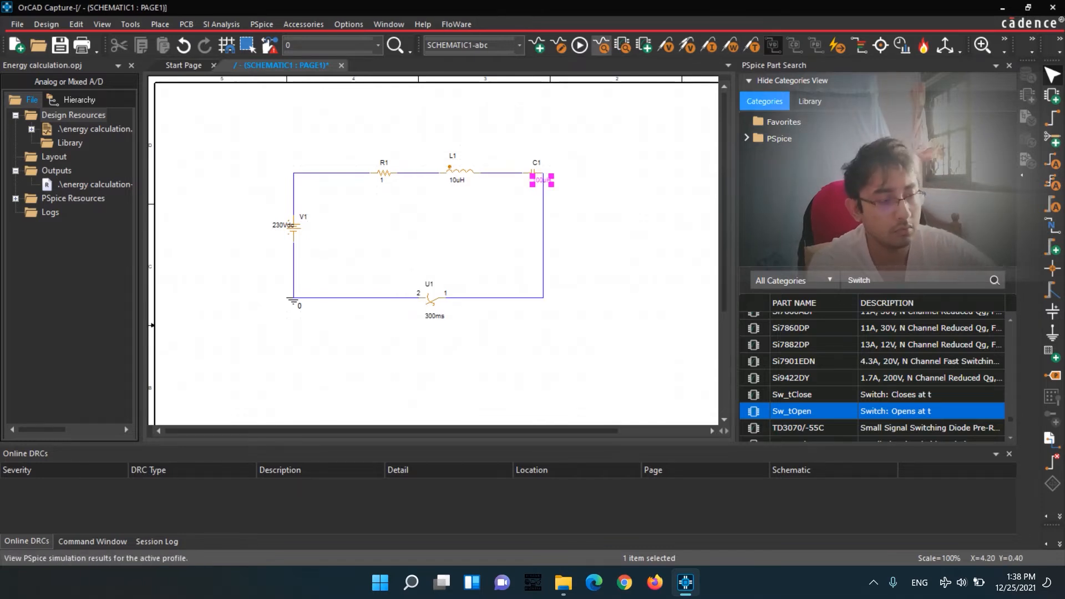
{"action": "left_click", "coordinate": [580, 45]}
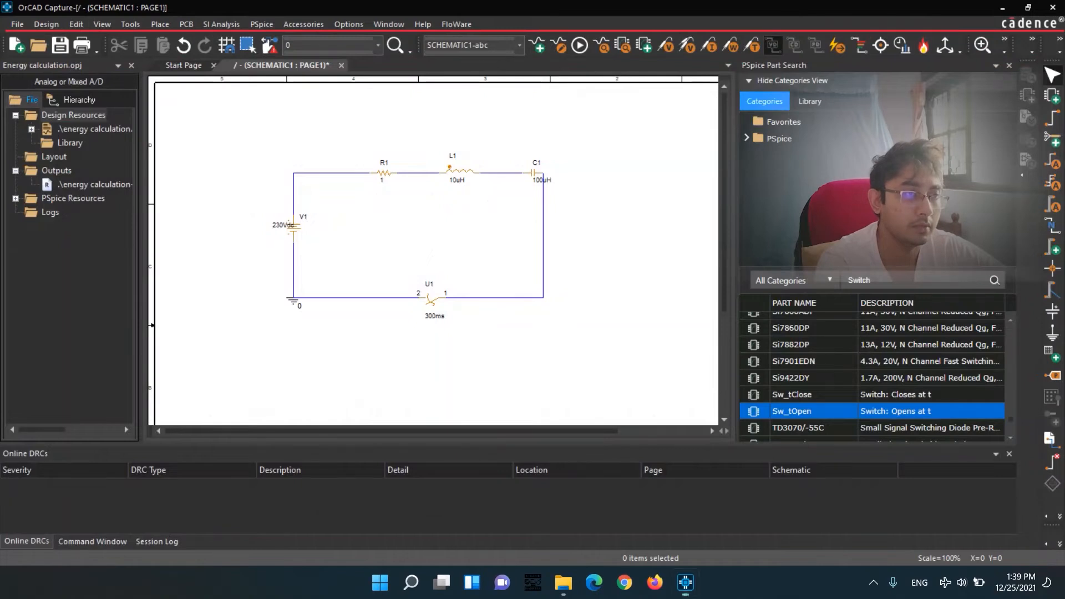
Set the value of capacitor C1 to 100uF and place a power marker on resistor R1.
{"action": "double_click", "coordinate": [542, 180]}
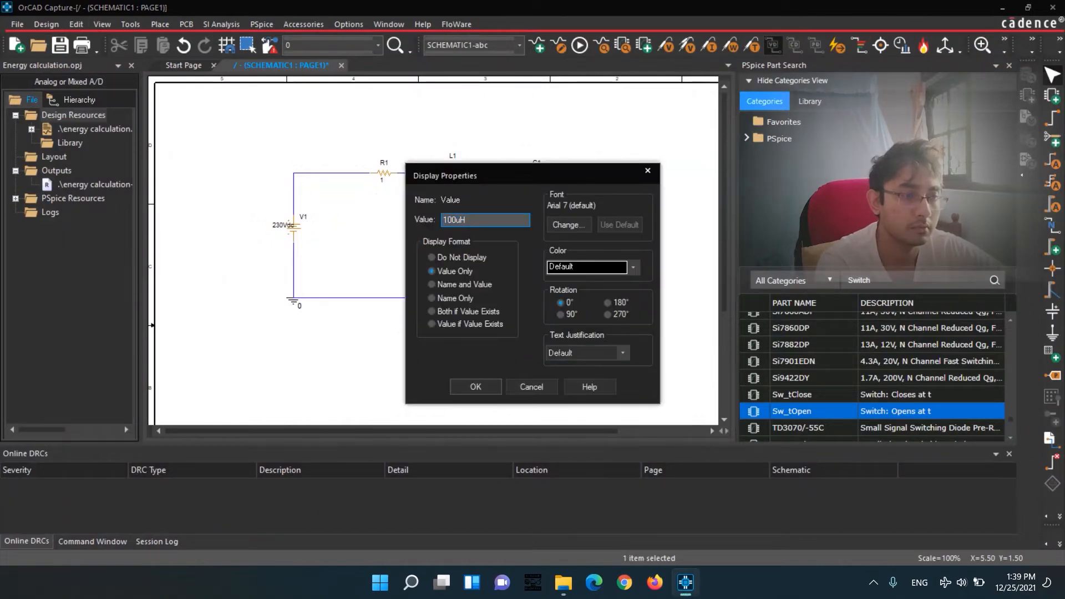
{"action": "key", "text": "Return"}
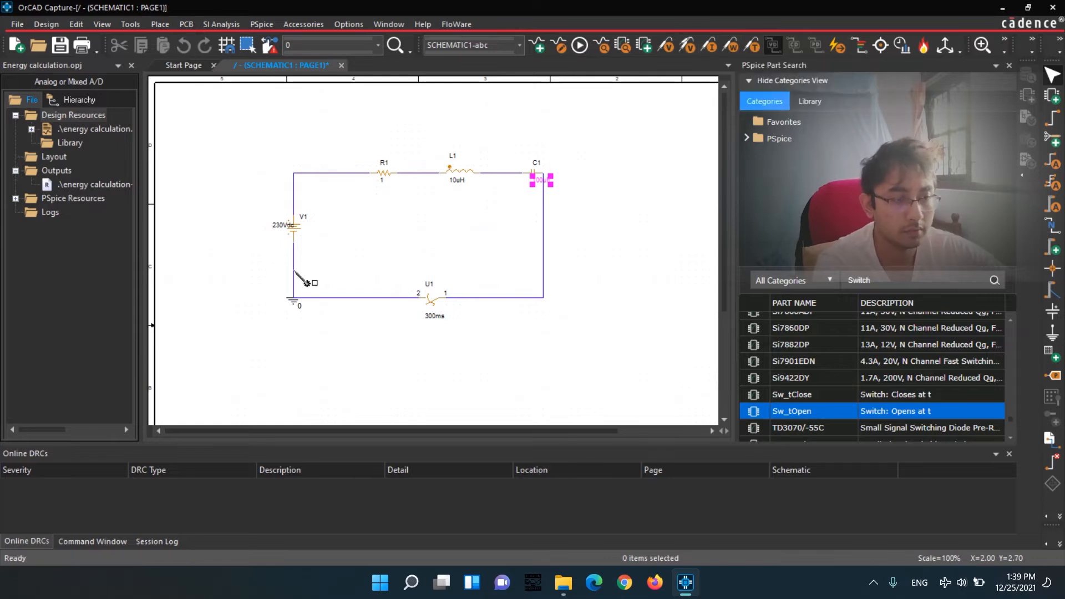
{"action": "left_click", "coordinate": [387, 175]}
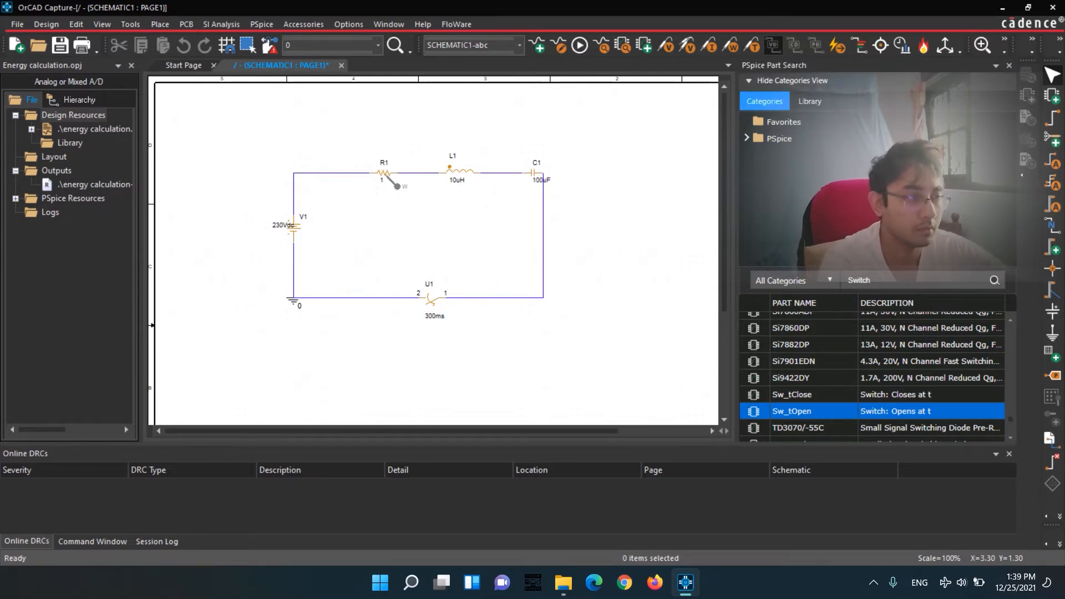
Run the simulation to view the R1 power curve in PSpice A/D, and close the results.
{"action": "left_click", "coordinate": [580, 45]}
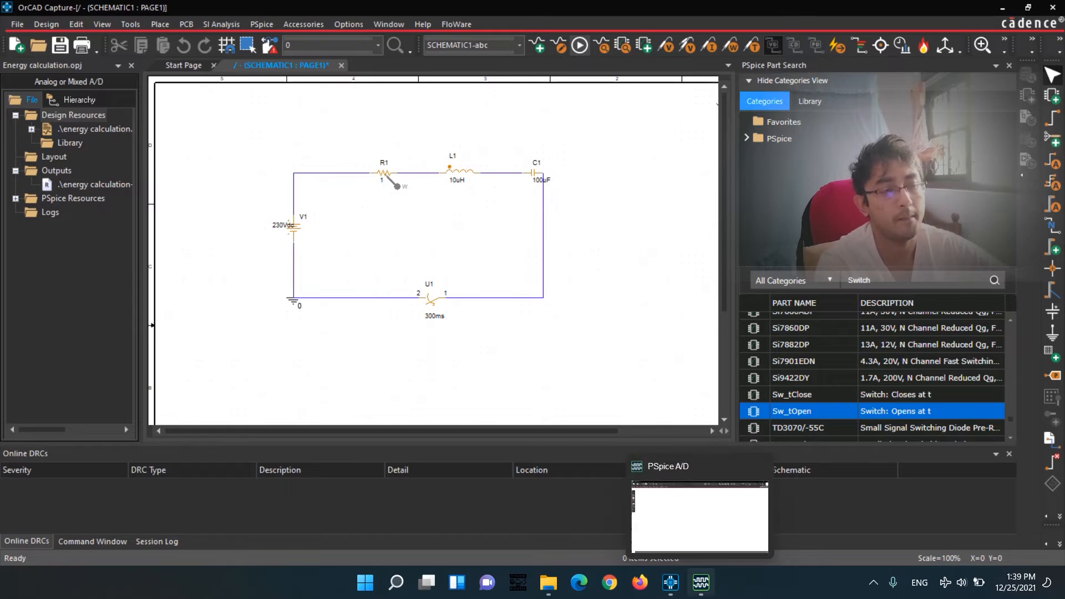
{"action": "left_click", "coordinate": [702, 583]}
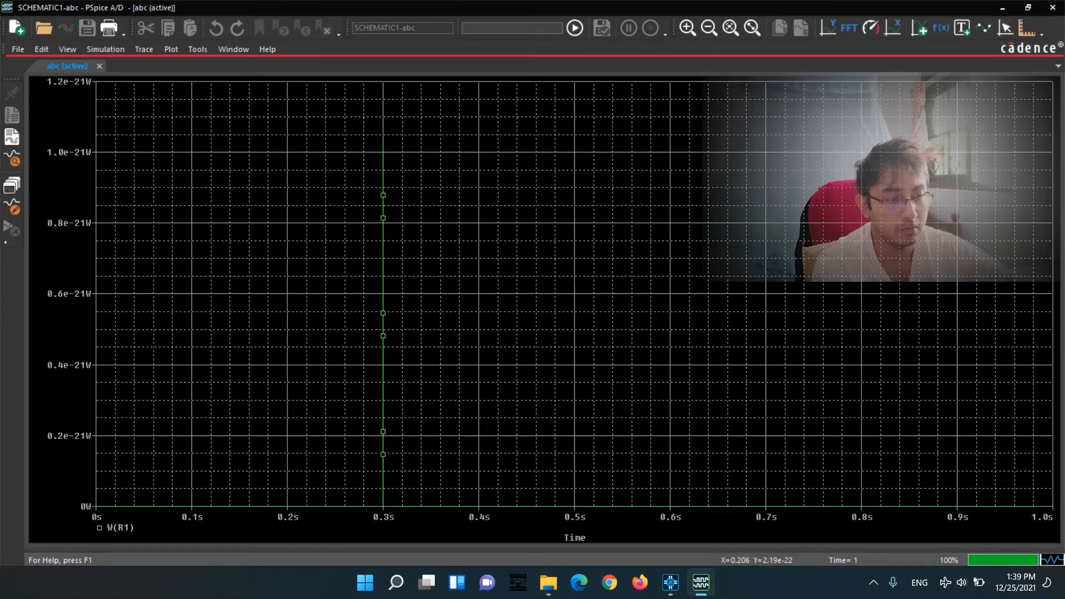
{"action": "left_click", "coordinate": [1052, 8]}
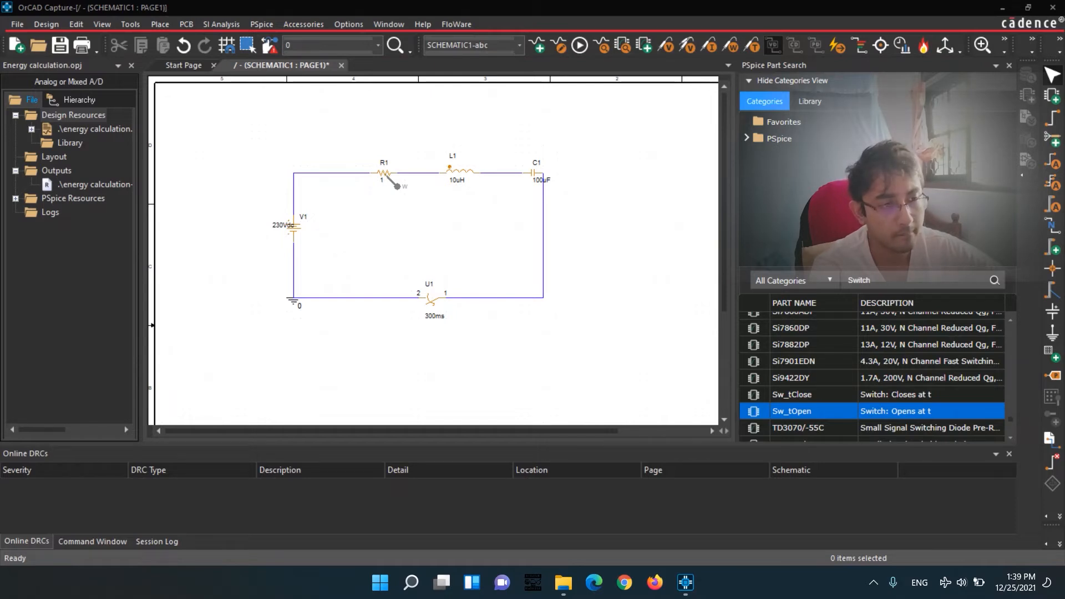
Delete capacitor C1 and bridge the gap it leaves with a wire after inductor L1.
{"action": "left_click", "coordinate": [536, 173]}
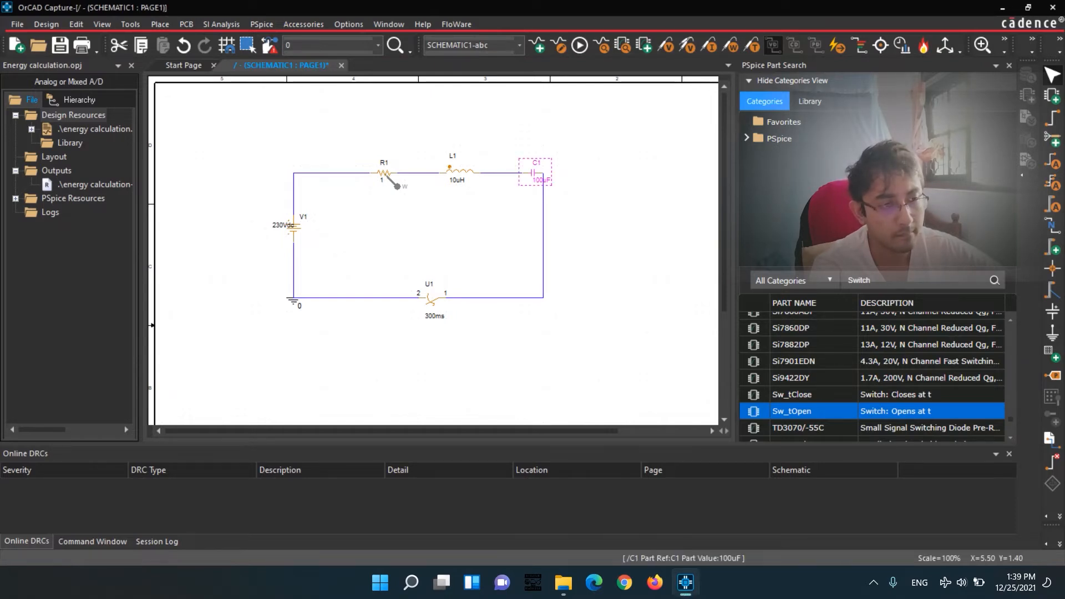
{"action": "left_click", "coordinate": [542, 181]}
{"action": "left_click", "coordinate": [529, 174]}
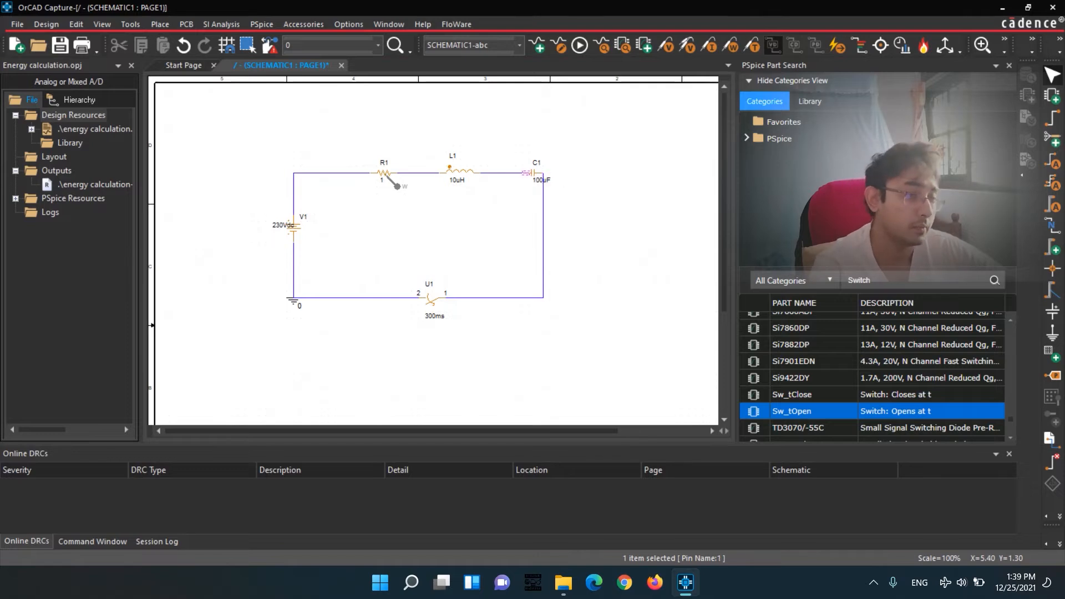
{"action": "left_click", "coordinate": [534, 173]}
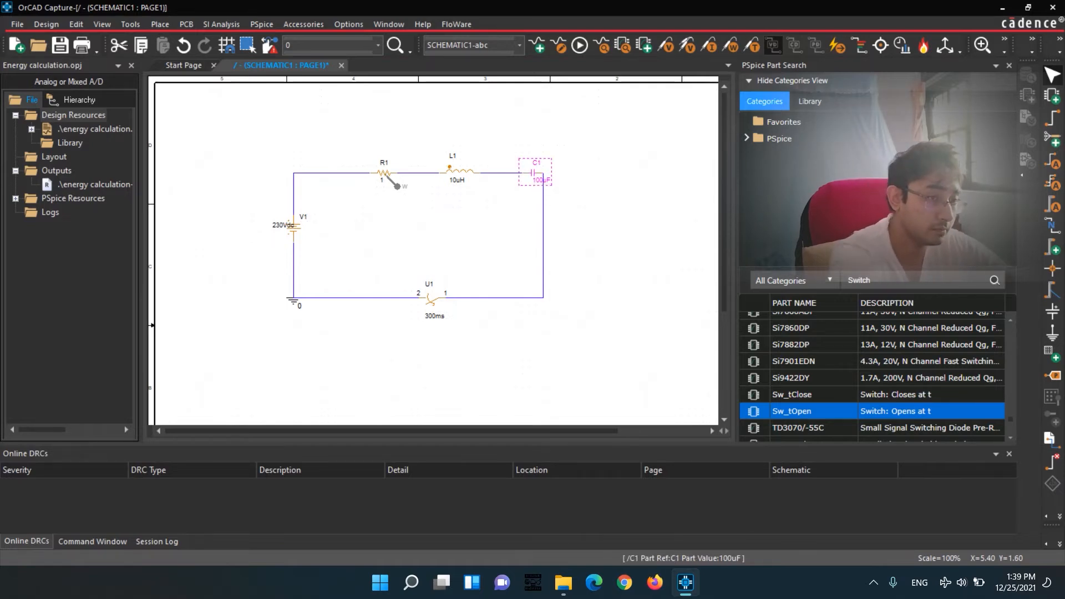
{"action": "key", "text": "Delete"}
{"action": "left_click", "coordinate": [522, 174]}
{"action": "left_click_drag", "start_coordinate": [522, 173], "coordinate": [543, 173]}
Rerun the simulation and add the integral of the resistor power, S(W(R1)), as a trace, listing only power variables.
{"action": "left_click", "coordinate": [580, 44]}
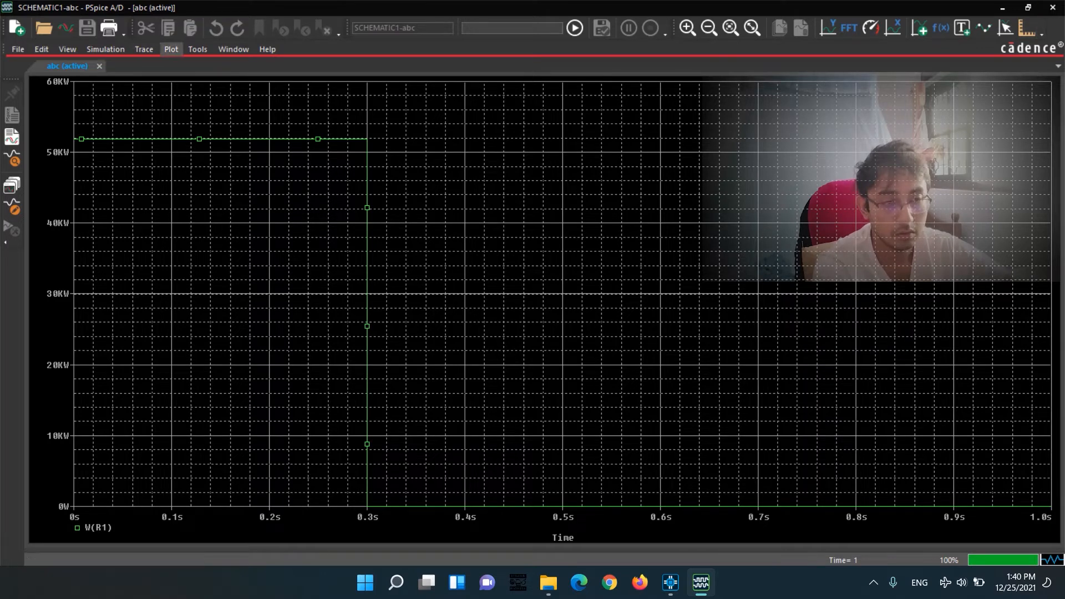
{"action": "left_click", "coordinate": [143, 49]}
{"action": "left_click", "coordinate": [162, 67]}
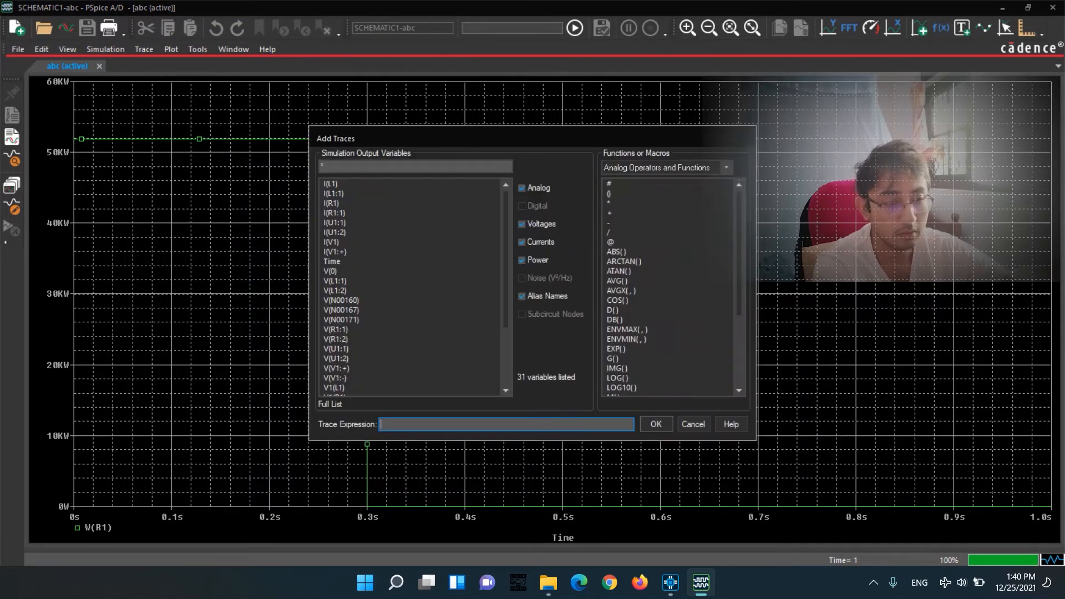
{"action": "scroll", "coordinate": [666, 288], "scroll_direction": "down", "scroll_amount": 4}
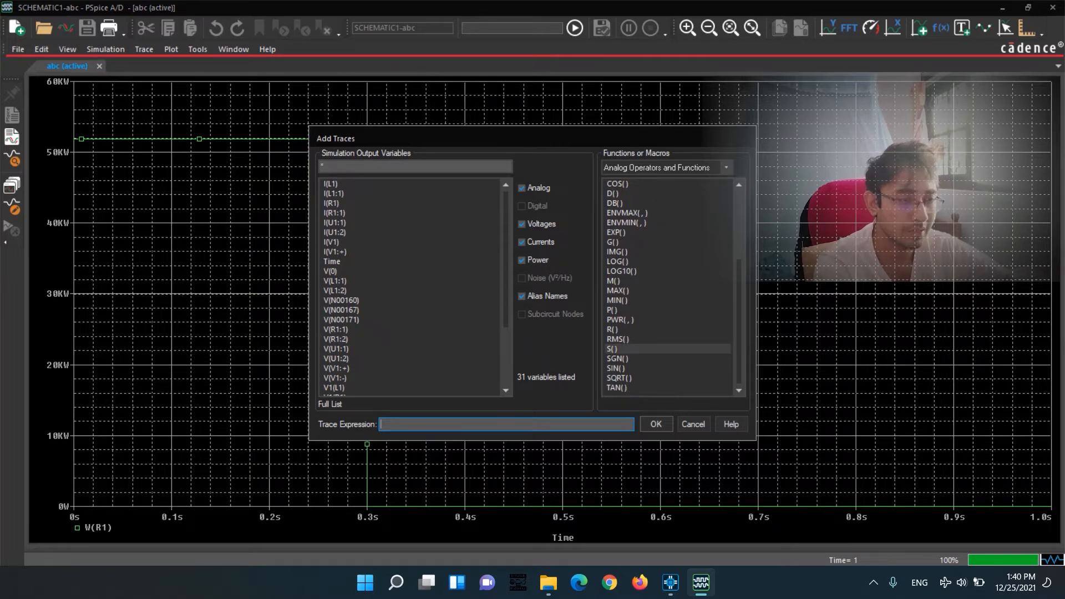
{"action": "left_click", "coordinate": [612, 348]}
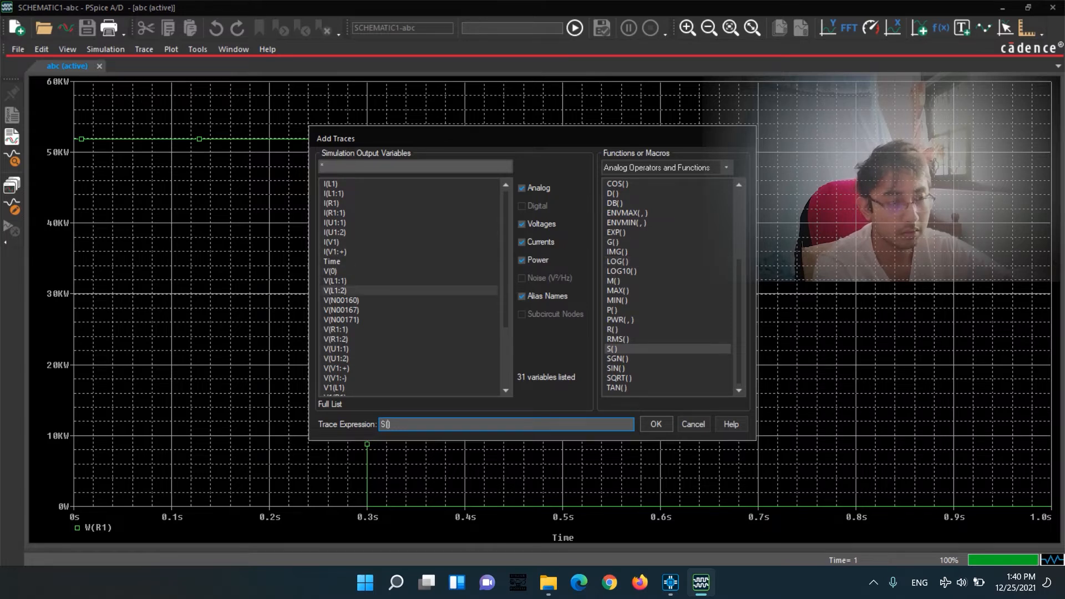
{"action": "left_click", "coordinate": [521, 223]}
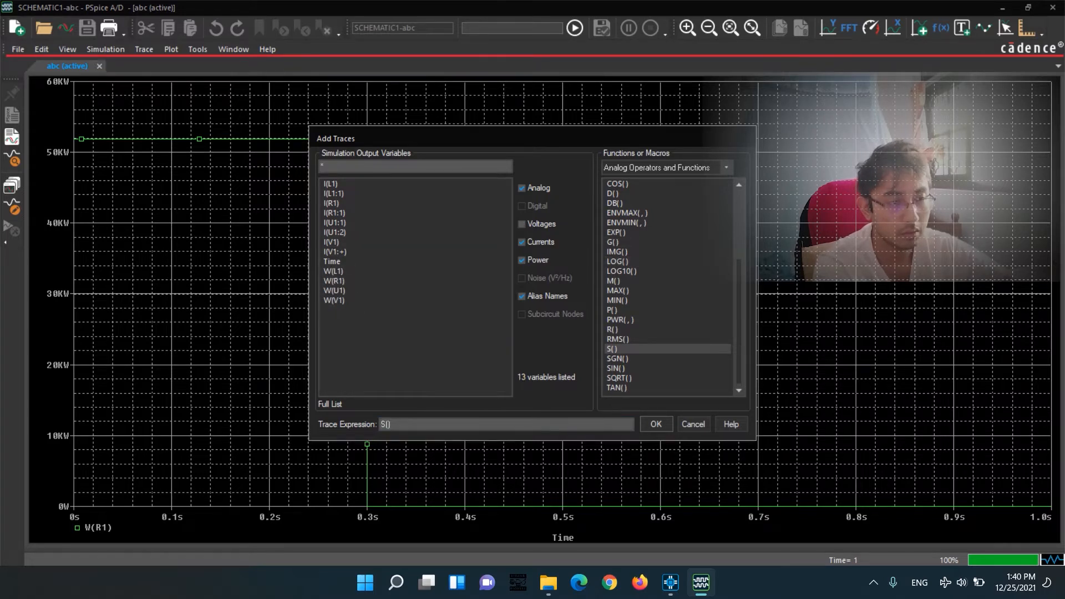
{"action": "left_click", "coordinate": [522, 241]}
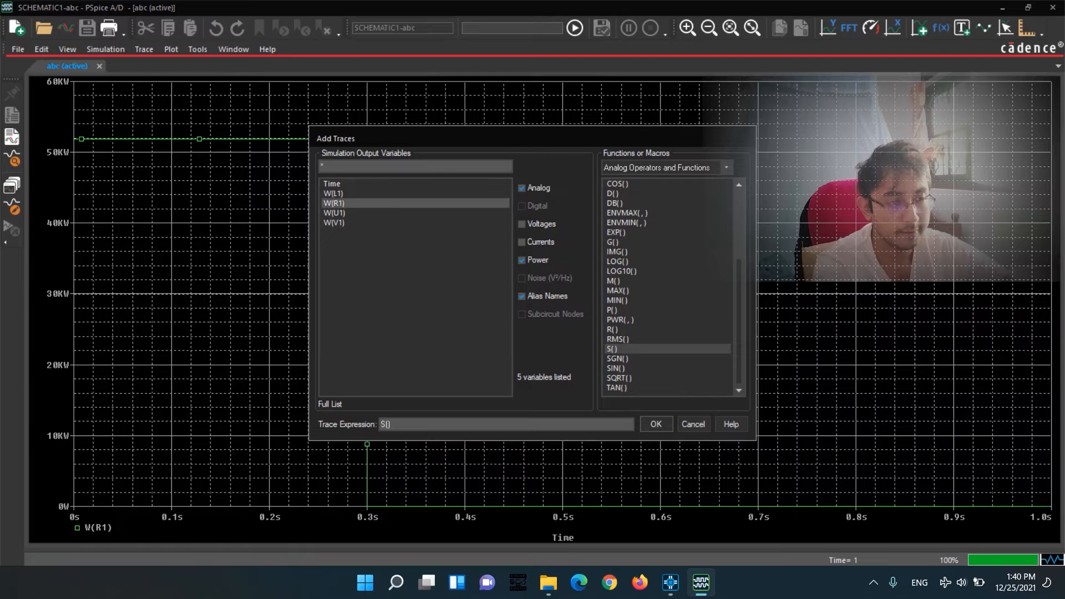
{"action": "left_click", "coordinate": [334, 203]}
{"action": "left_click", "coordinate": [655, 424]}
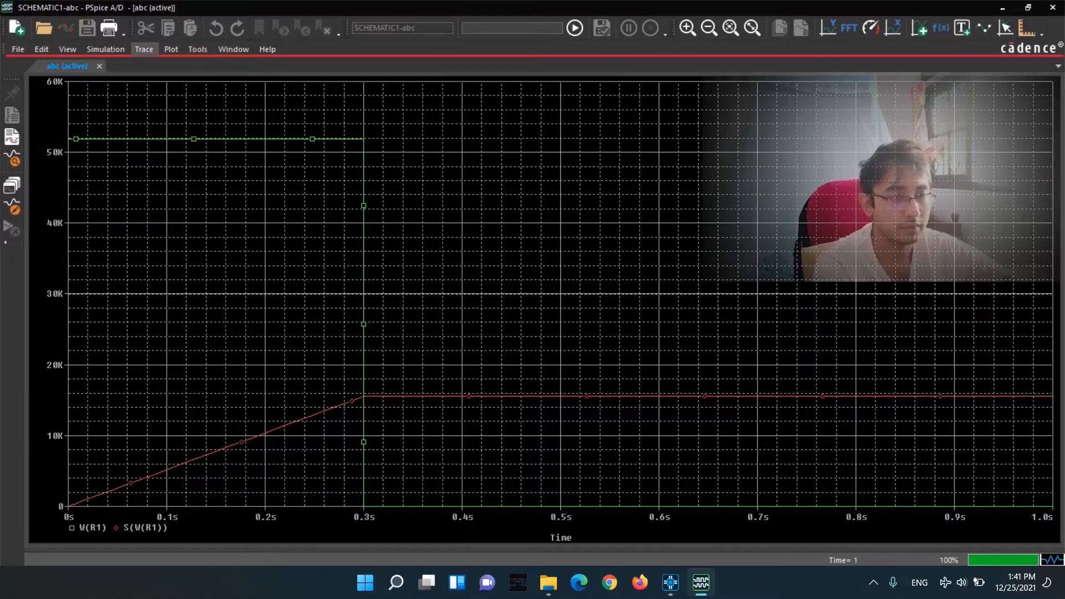
Delete all traces from the plot and add the integral of the inductor power, S(W(L1)), as a trace.
{"action": "left_click", "coordinate": [144, 50]}
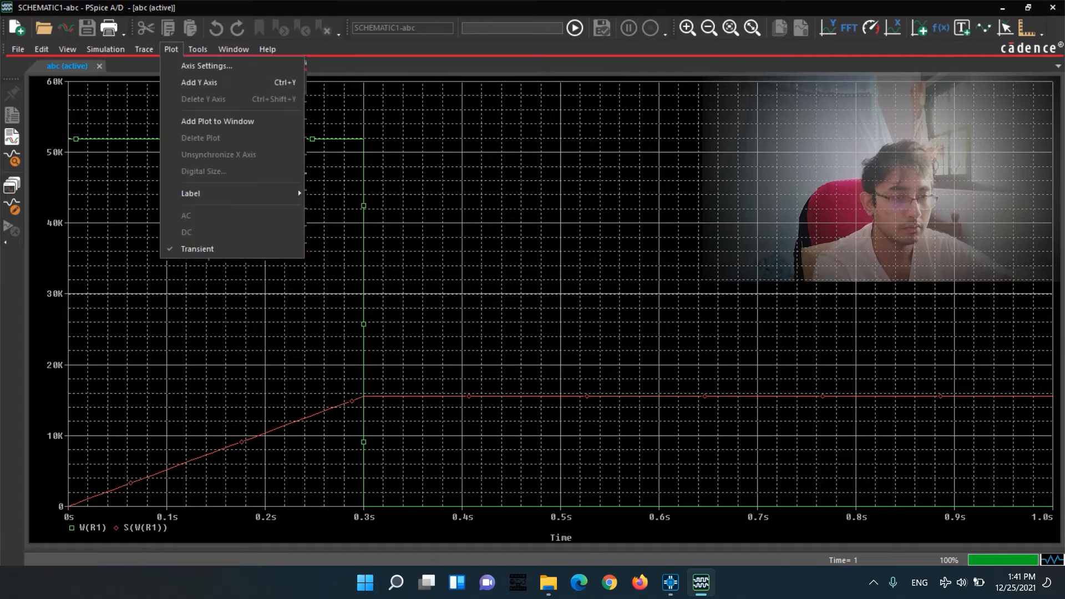
{"action": "left_click", "coordinate": [172, 83]}
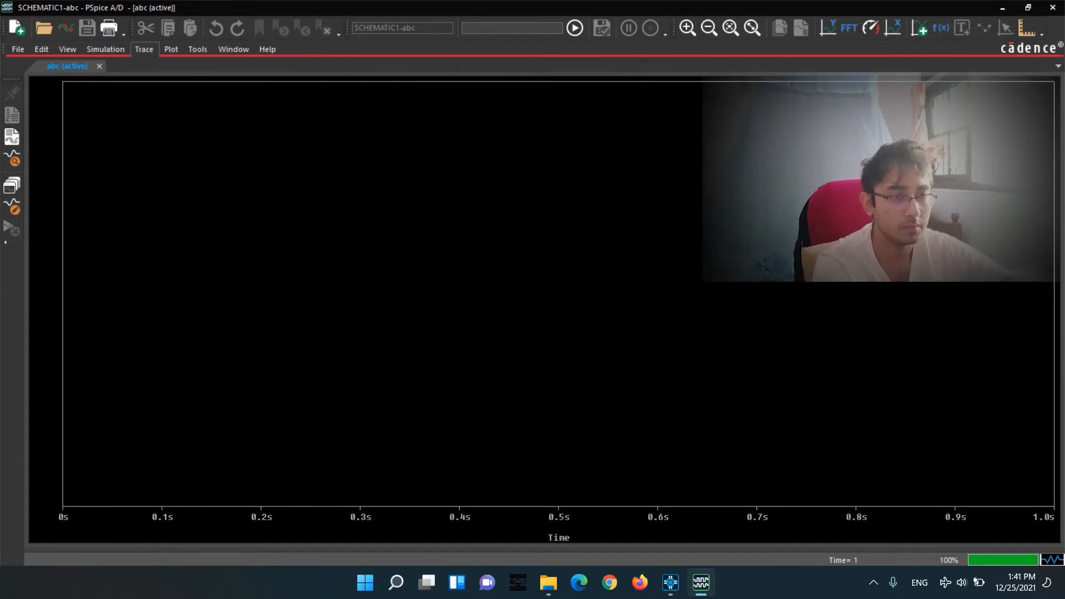
{"action": "left_click", "coordinate": [145, 50]}
{"action": "left_click", "coordinate": [166, 67]}
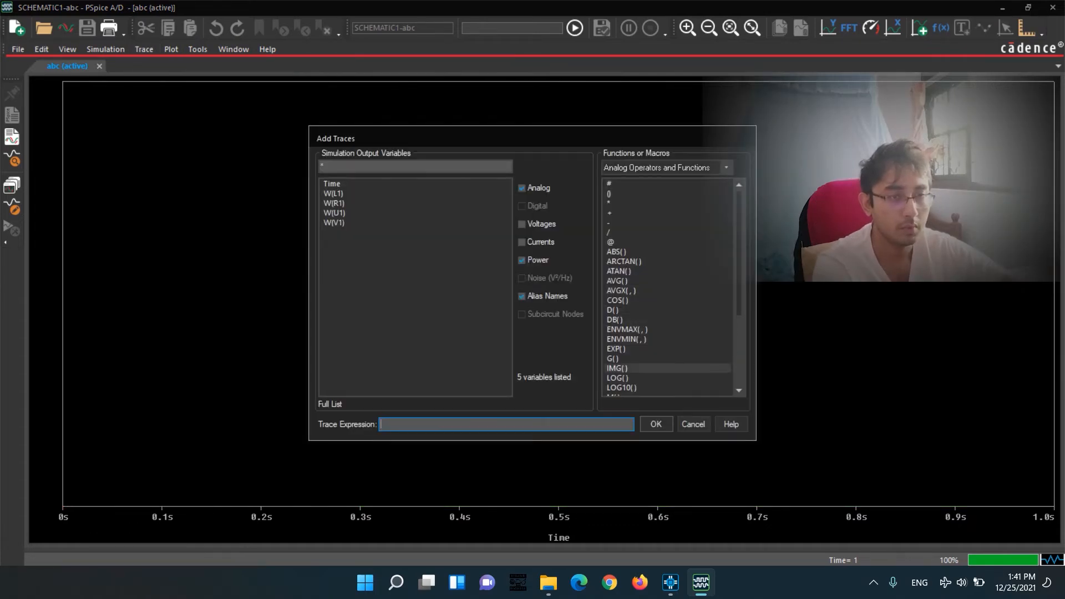
{"action": "scroll", "coordinate": [666, 358], "scroll_direction": "down", "scroll_amount": 3}
{"action": "left_click", "coordinate": [612, 378]}
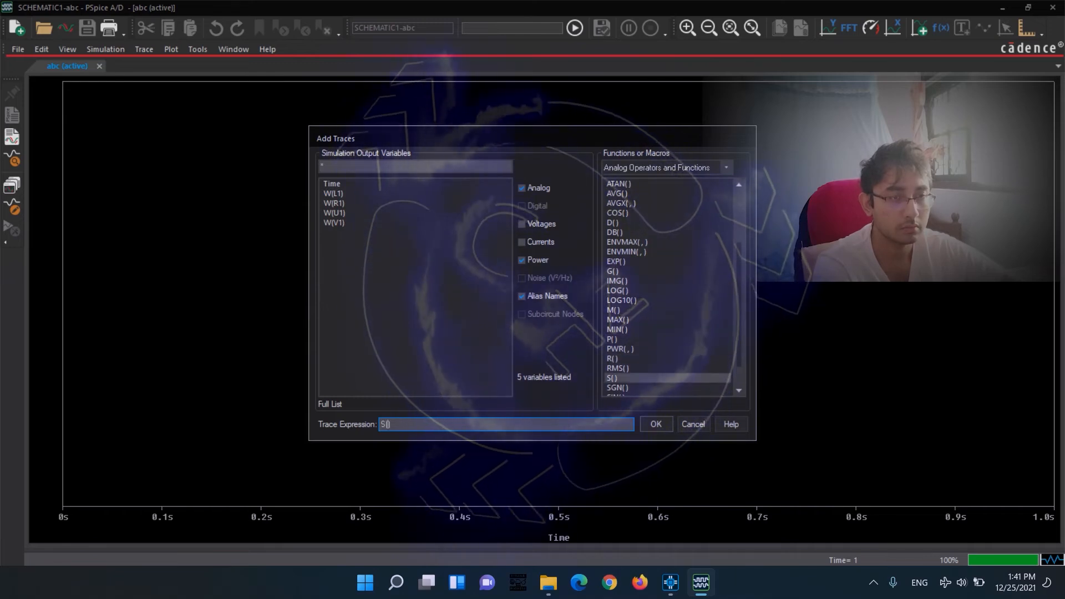
{"action": "left_click", "coordinate": [334, 194]}
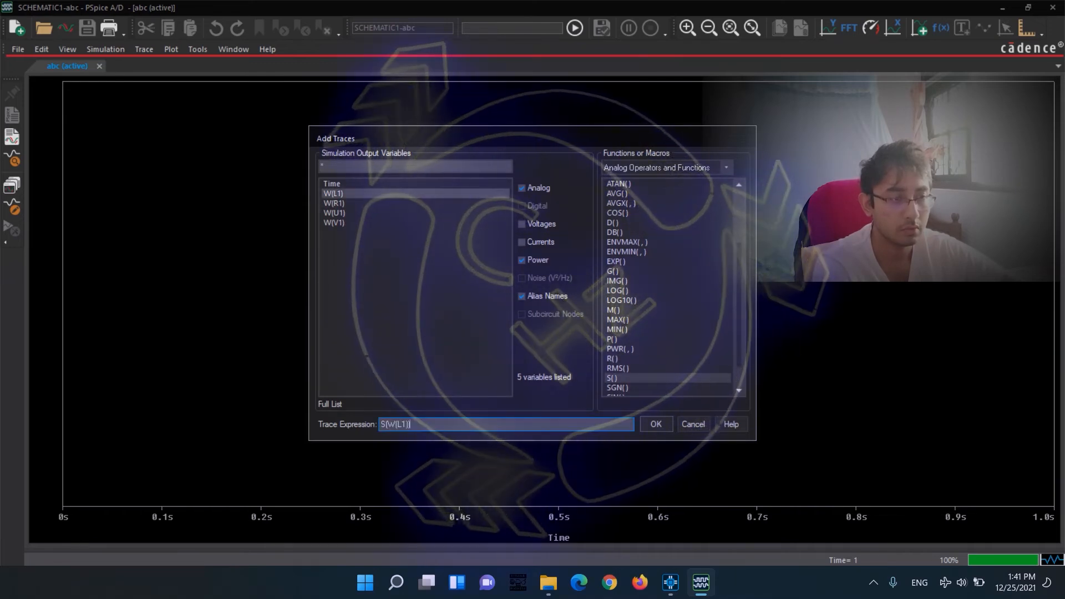
{"action": "key", "text": "Return"}
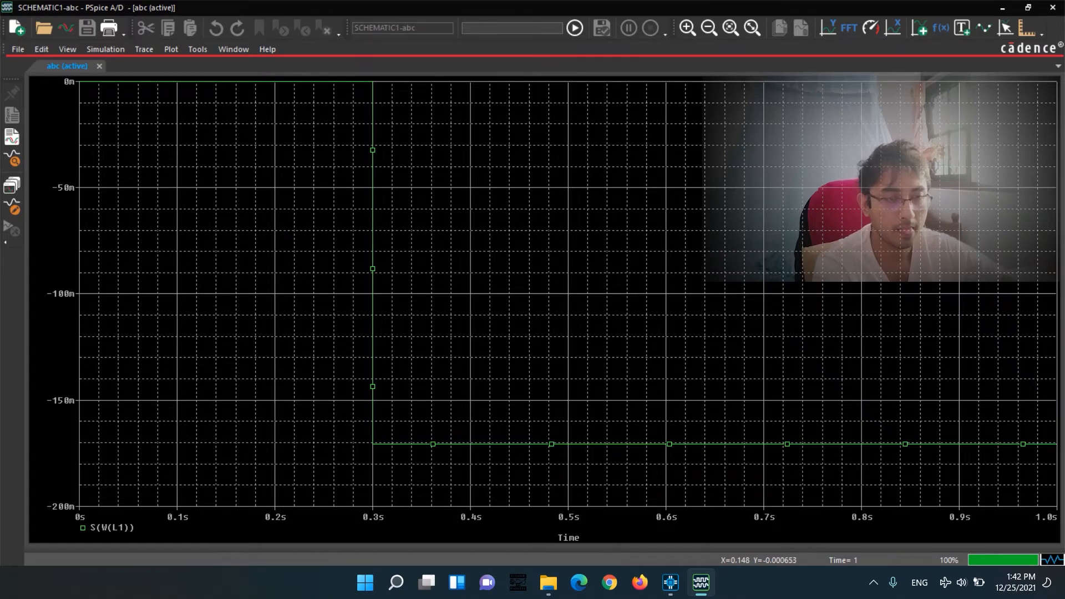
Close the results window and set inductor L1's initial condition IC to 0, applying the property changes to the design.
{"action": "left_click", "coordinate": [1053, 8]}
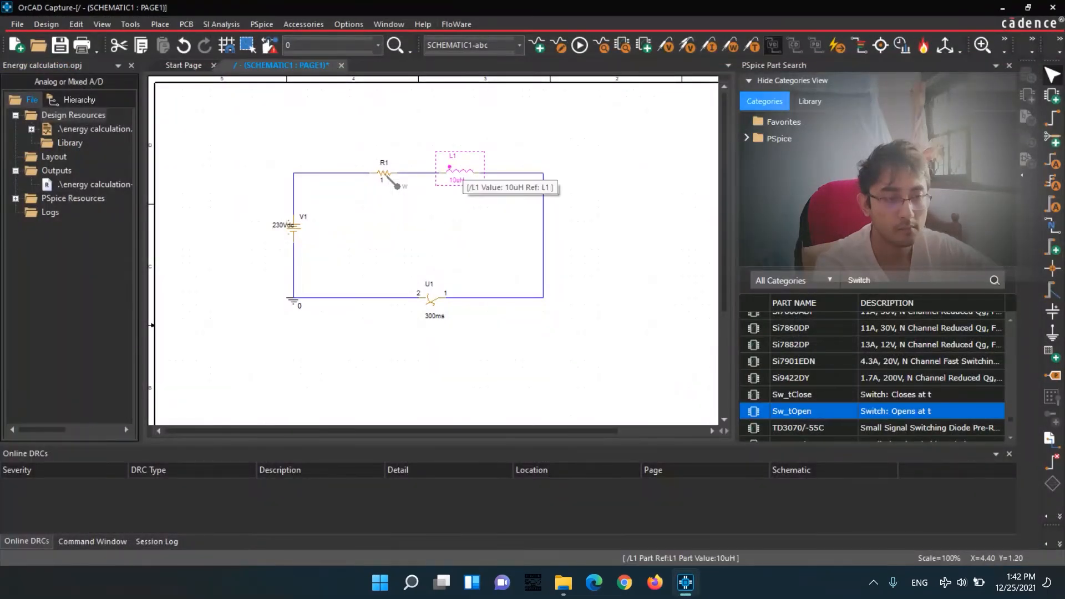
{"action": "double_click", "coordinate": [461, 177]}
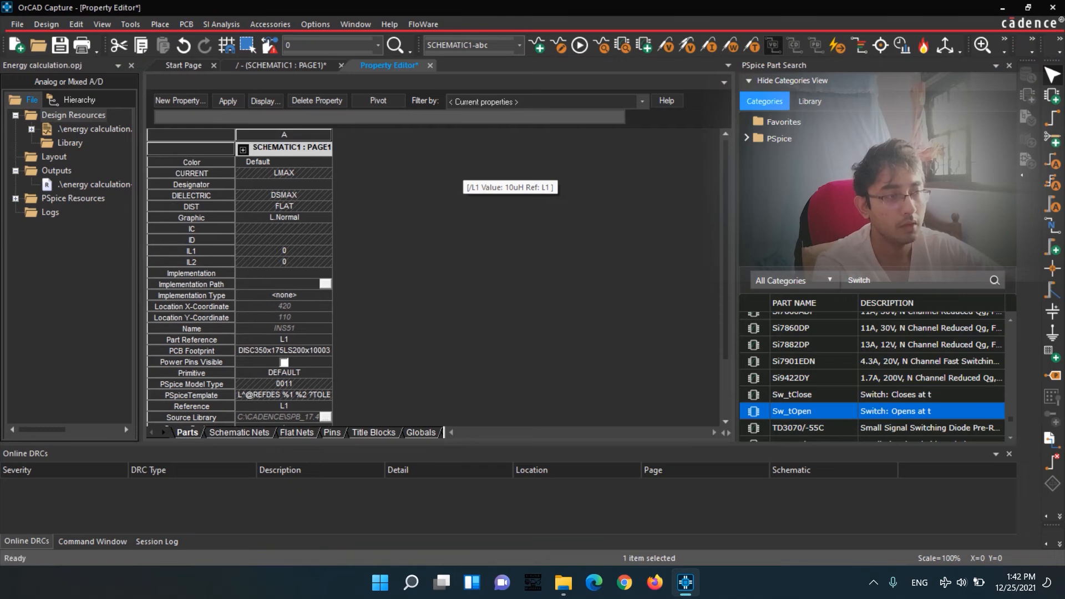
{"action": "left_click", "coordinate": [285, 229]}
{"action": "type", "text": "0"}
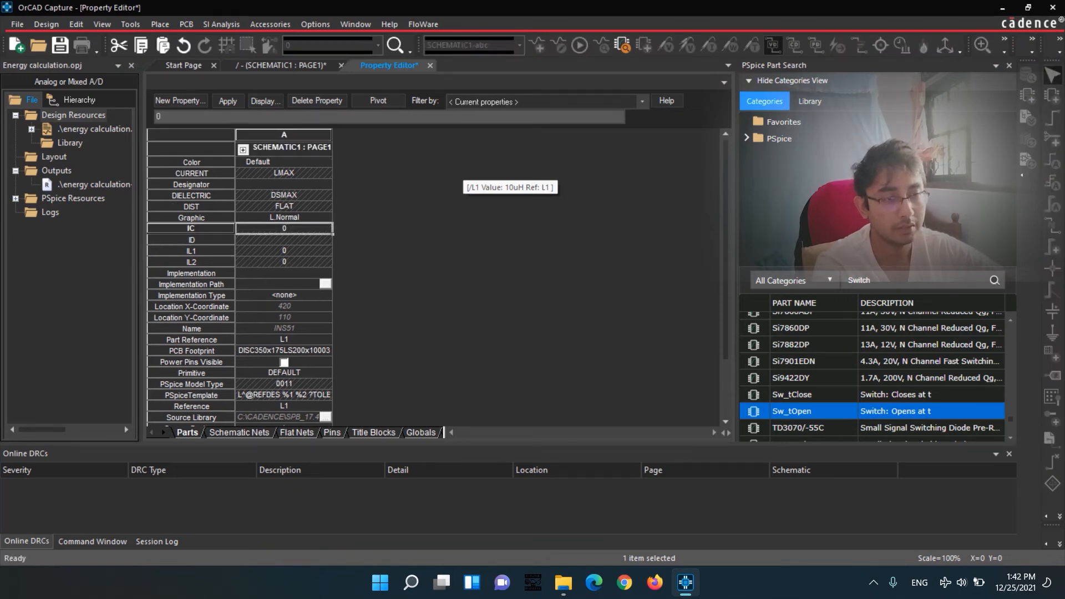
{"action": "left_click", "coordinate": [281, 65]}
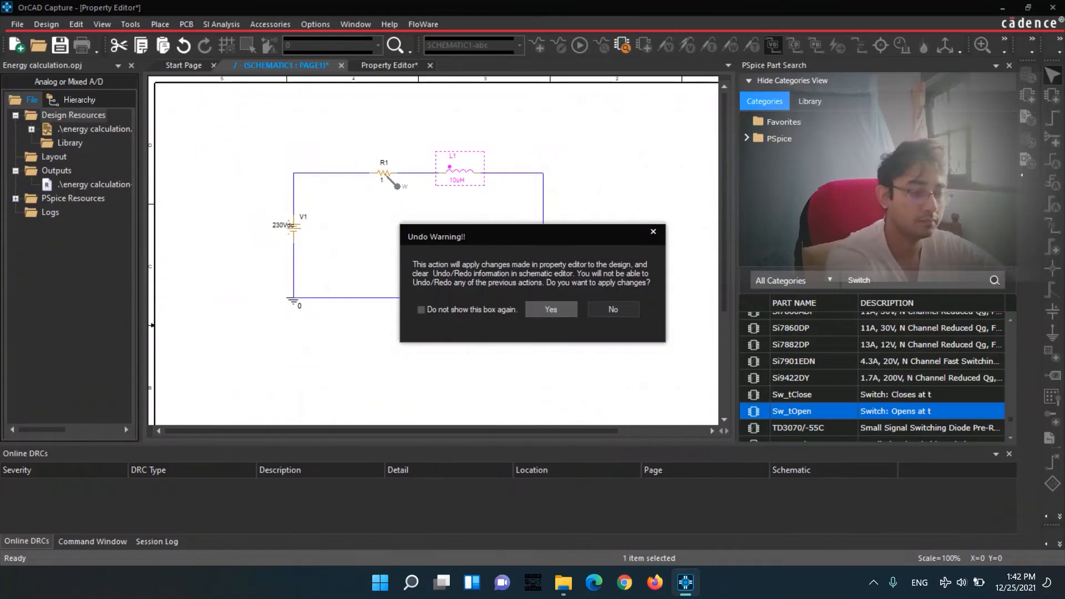
{"action": "key", "text": "Return"}
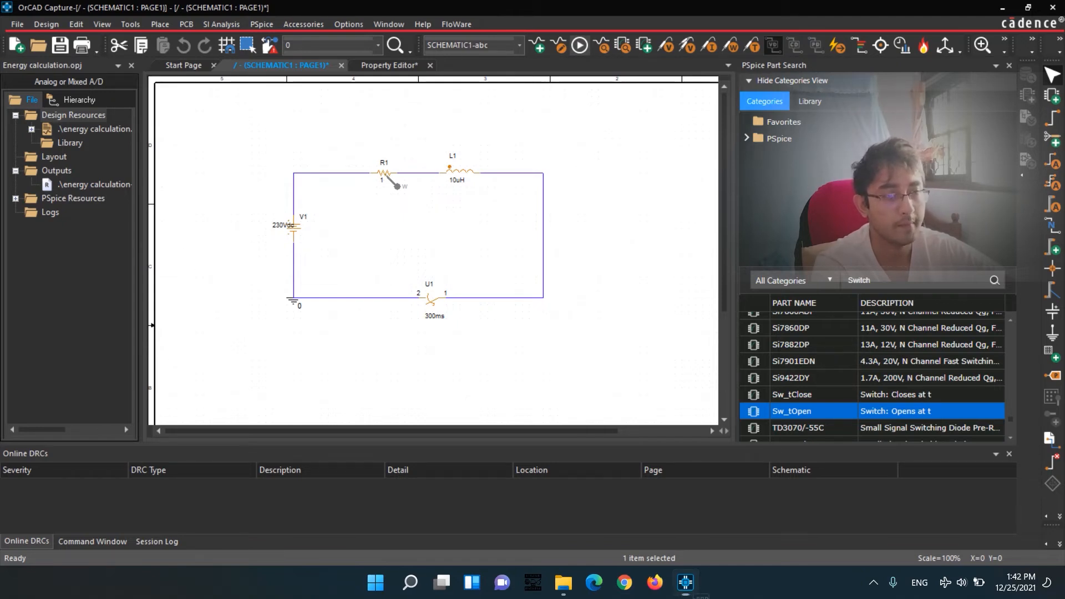
In the new PSpice A/D results, add the trace S(W(L1)) with only power variables listed, and remove the W(R1) trace.
{"action": "left_click", "coordinate": [702, 582]}
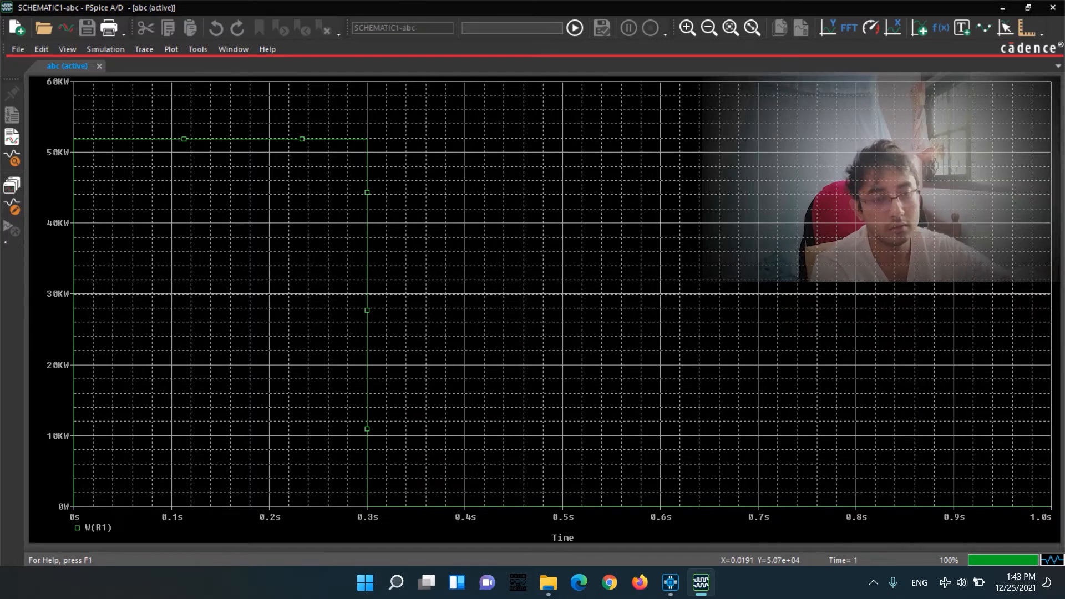
{"action": "left_click", "coordinate": [171, 49]}
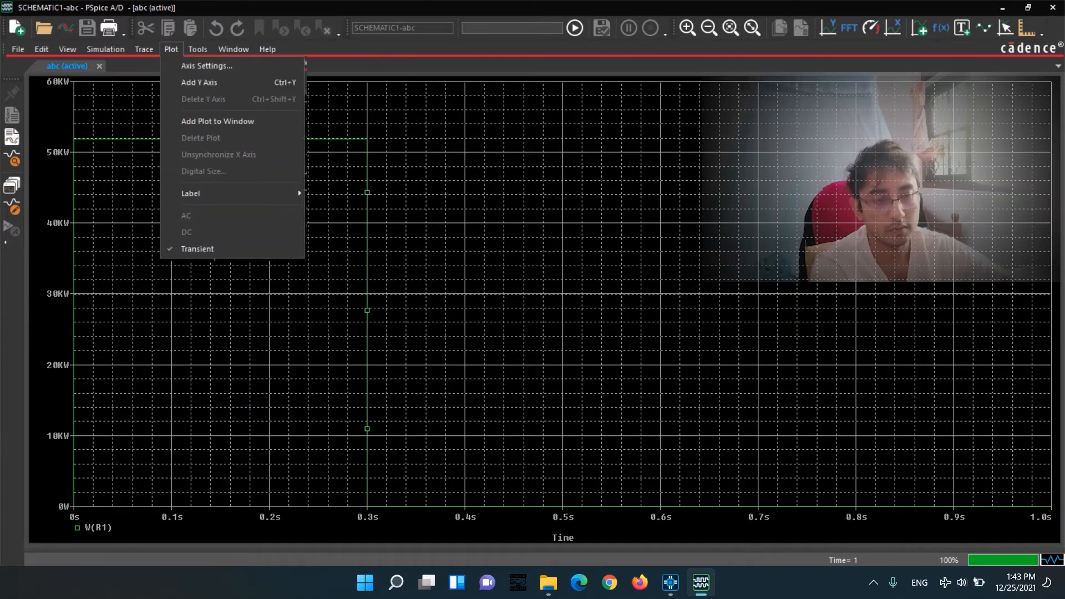
{"action": "mouse_move", "coordinate": [143, 49]}
{"action": "left_click", "coordinate": [172, 65]}
{"action": "scroll", "coordinate": [665, 333], "scroll_direction": "down", "scroll_amount": 3}
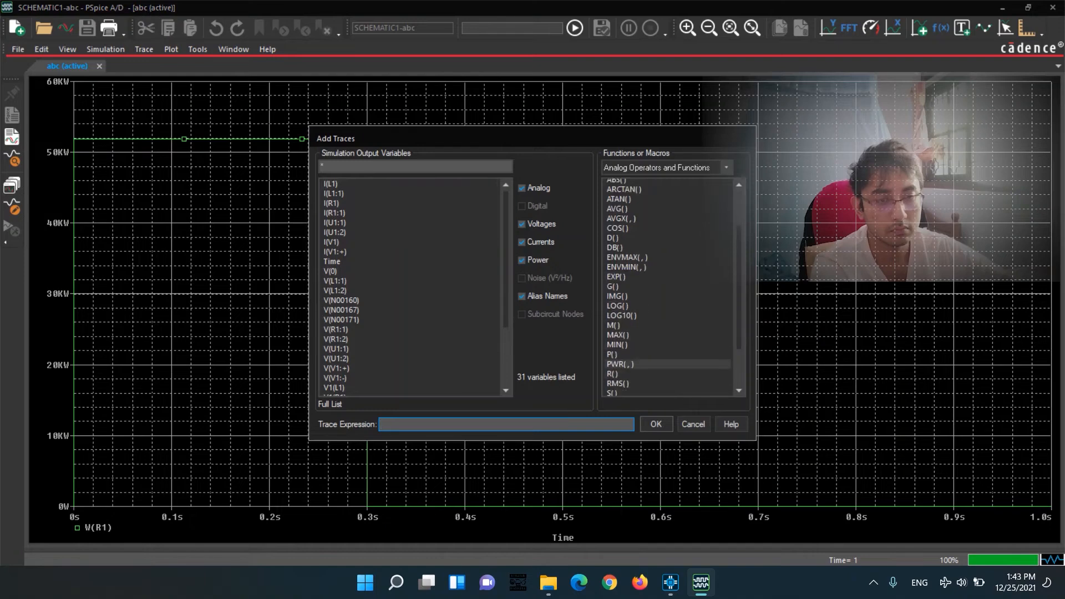
{"action": "left_click", "coordinate": [616, 348]}
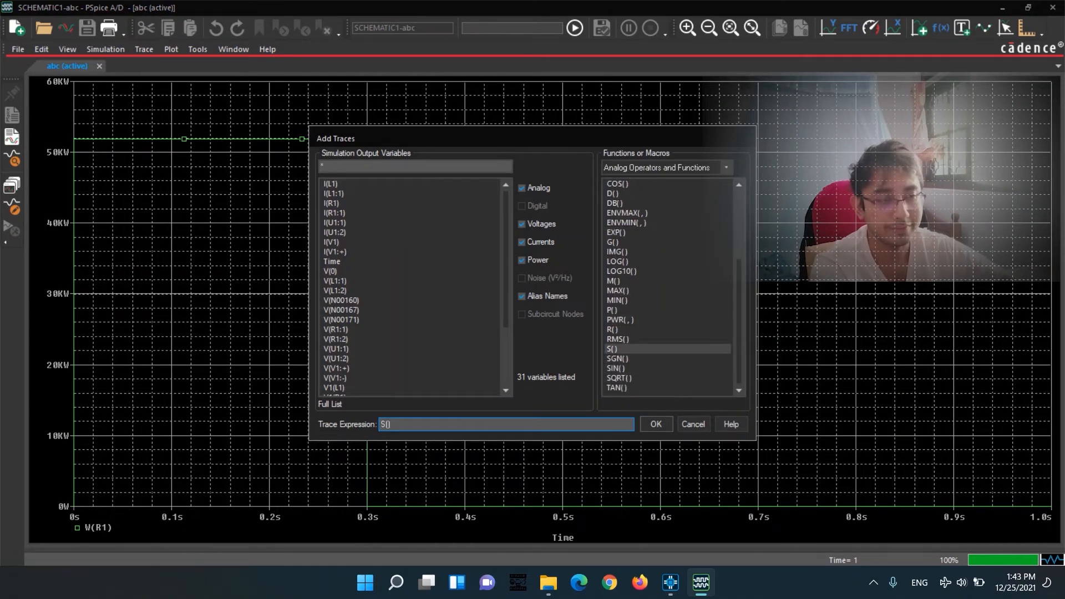
{"action": "left_click", "coordinate": [522, 224]}
{"action": "left_click", "coordinate": [522, 242]}
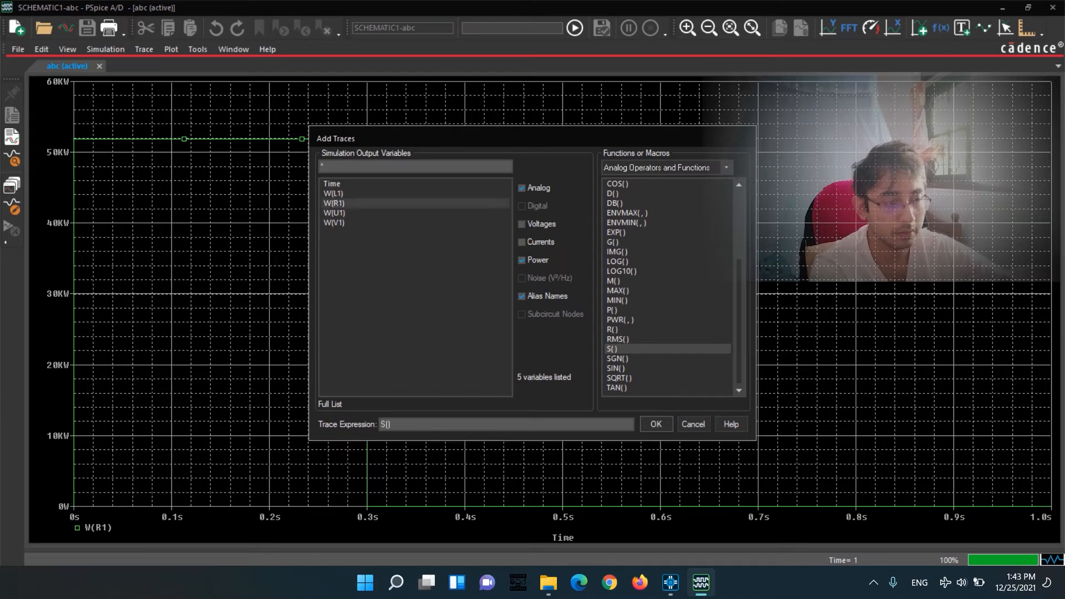
{"action": "double_click", "coordinate": [364, 195]}
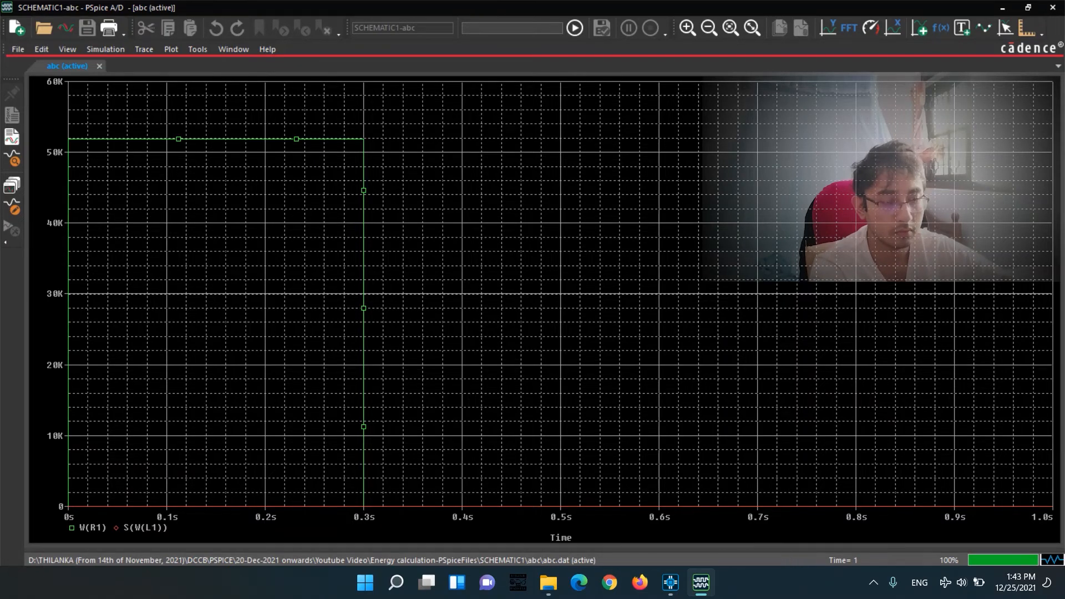
{"action": "left_click", "coordinate": [92, 528]}
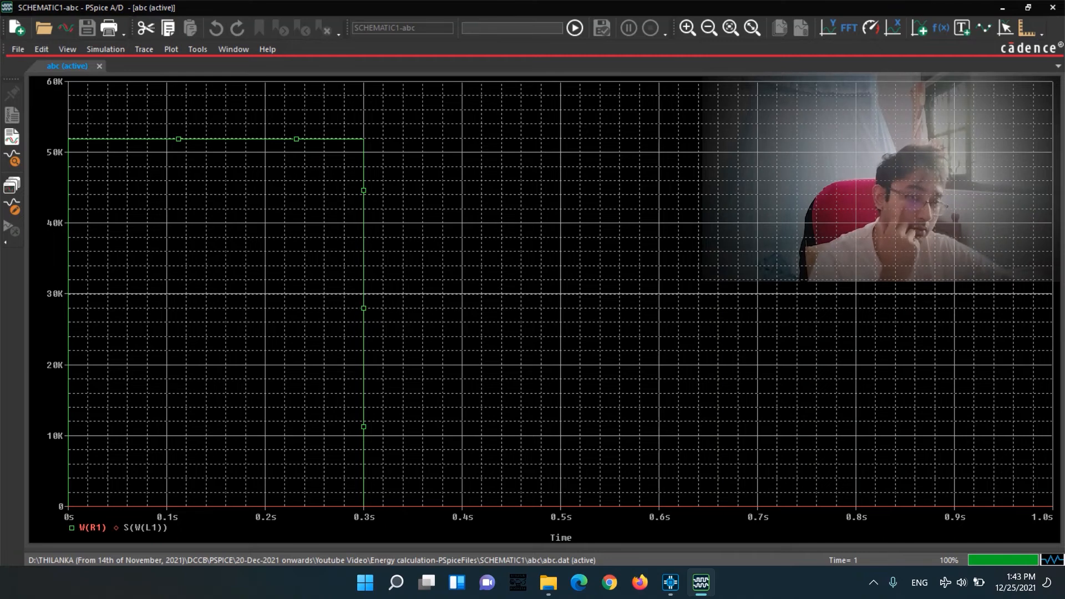
{"action": "key", "text": "Delete"}
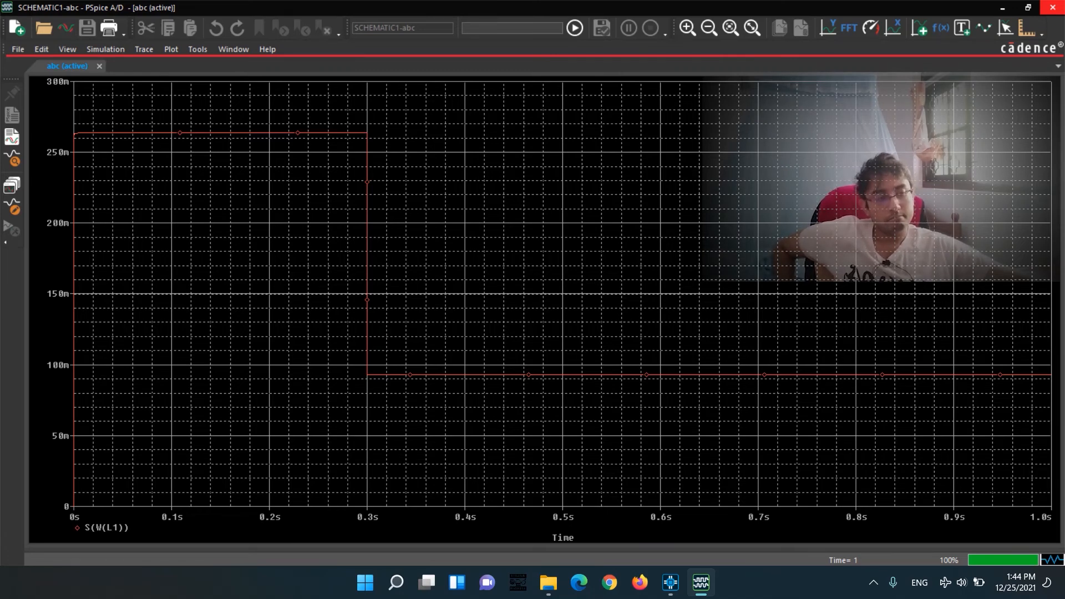
Close the results window and delete the power marker from resistor R1.
{"action": "left_click", "coordinate": [1052, 7]}
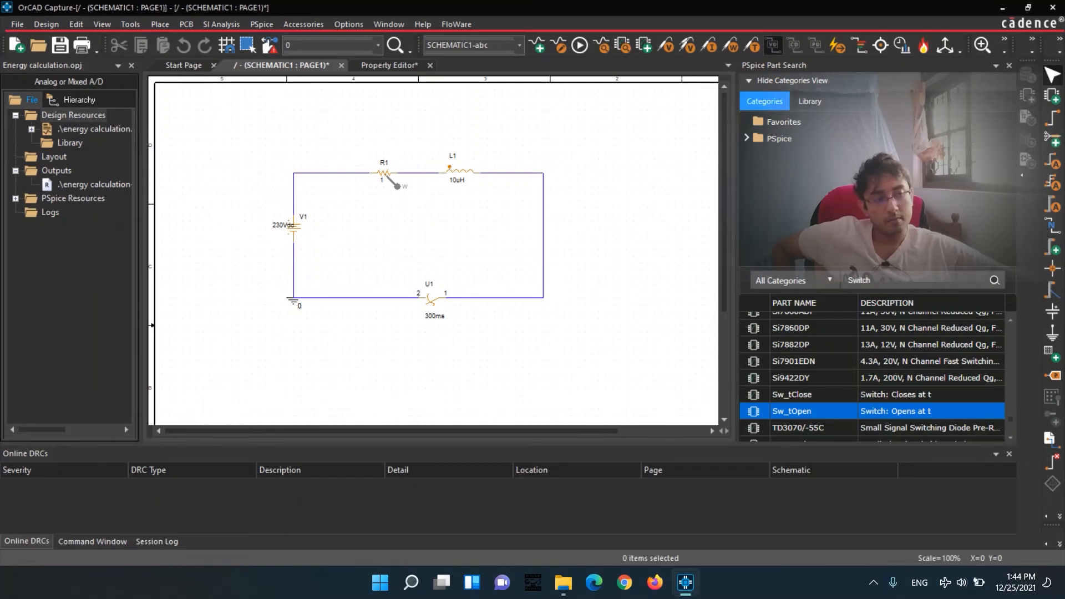
{"action": "left_click", "coordinate": [392, 186]}
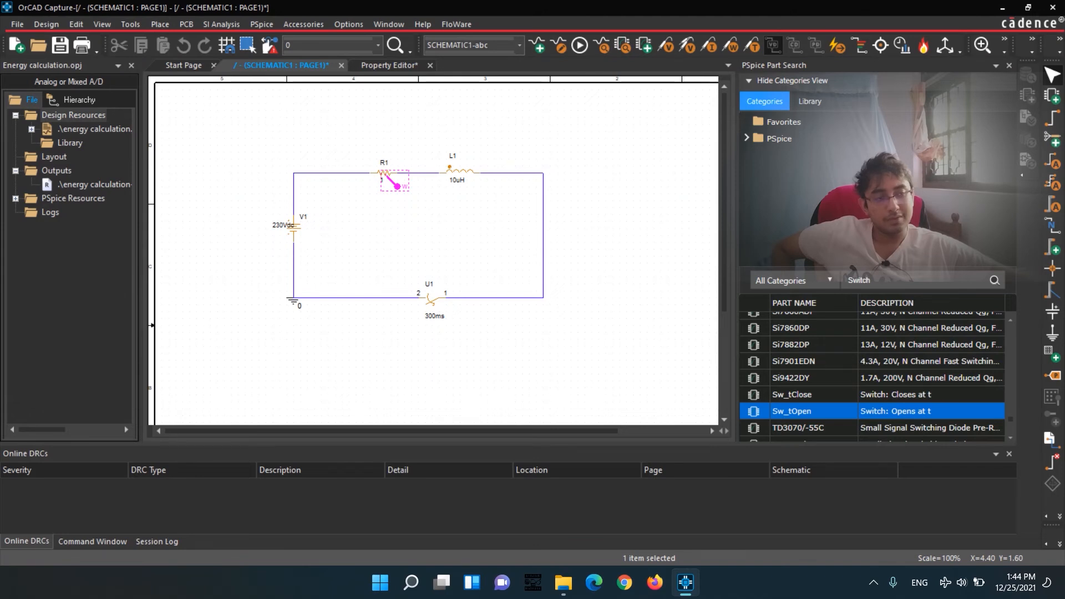
{"action": "key", "text": "Delete"}
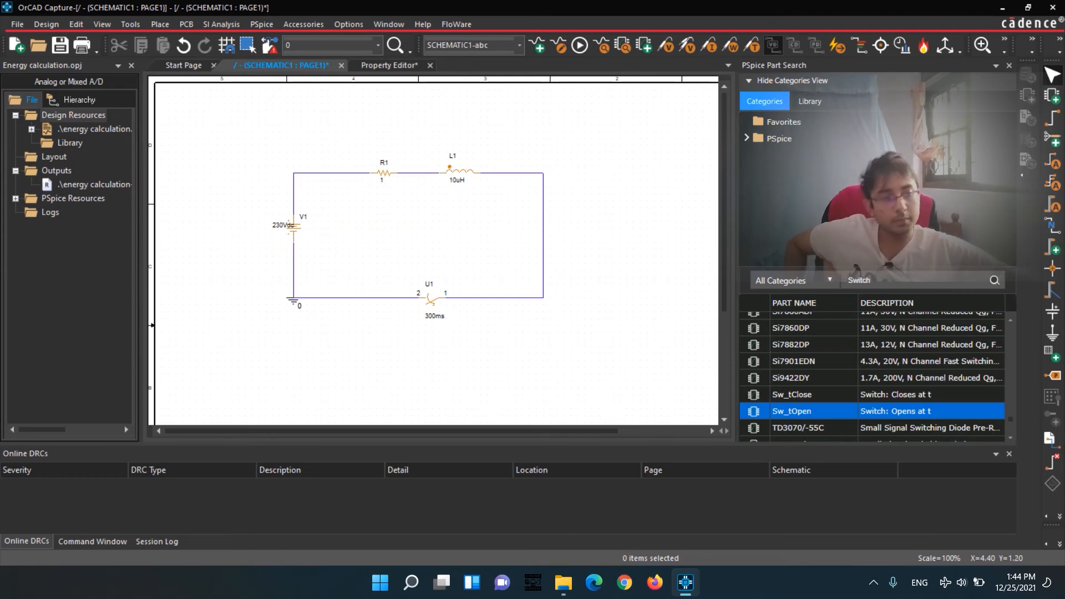
Set the TOPEN opening time of switch U1 to 700ms.
{"action": "left_click", "coordinate": [467, 170]}
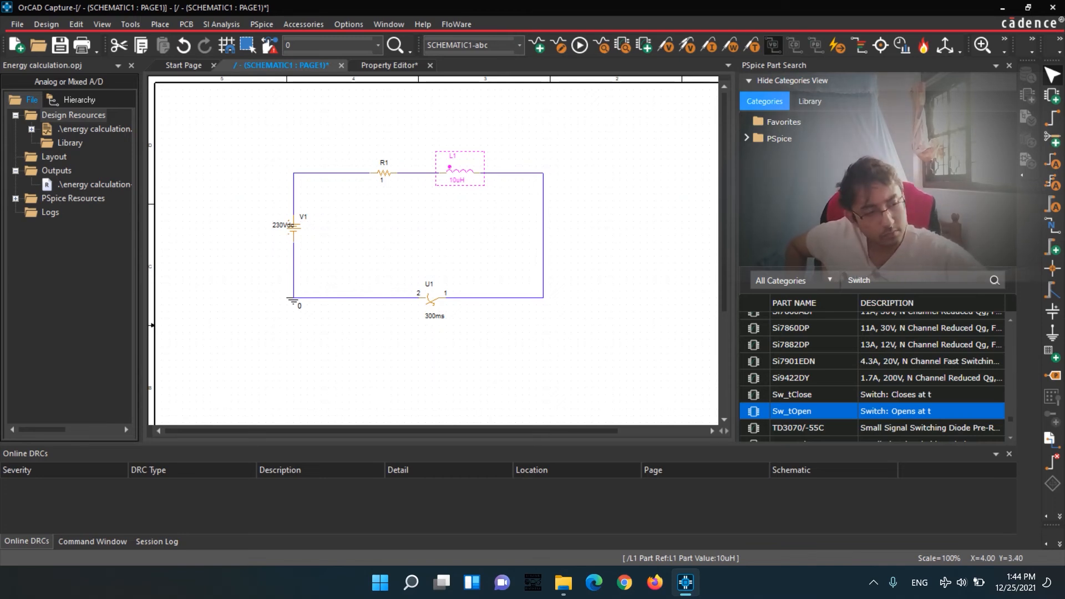
{"action": "double_click", "coordinate": [435, 316]}
{"action": "left_click", "coordinate": [462, 220]}
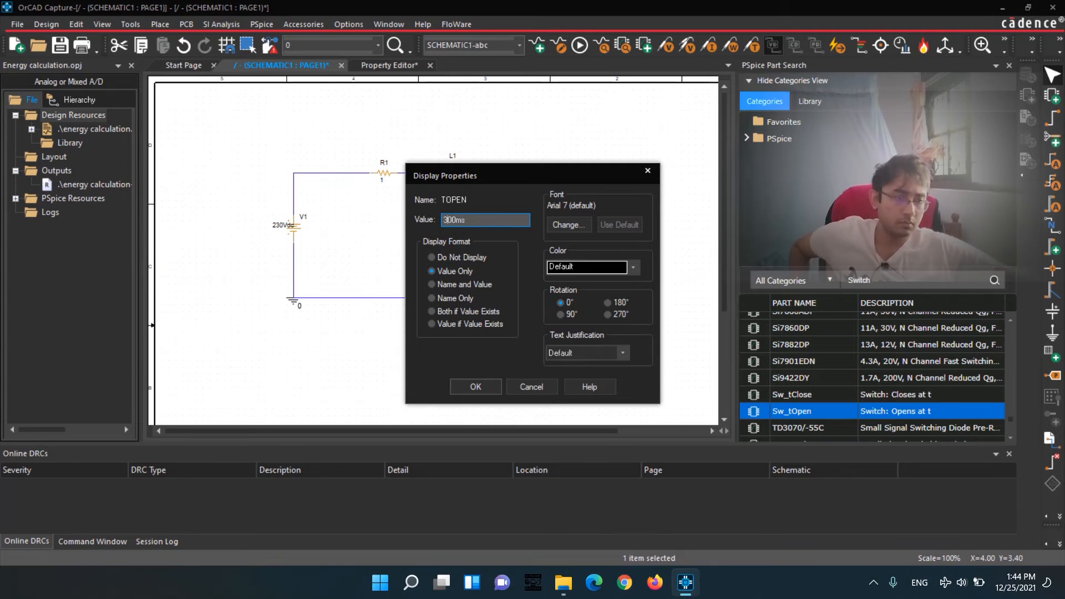
{"action": "key", "text": "BackSpace"}
{"action": "type", "text": "7"}
{"action": "key", "text": "Return"}
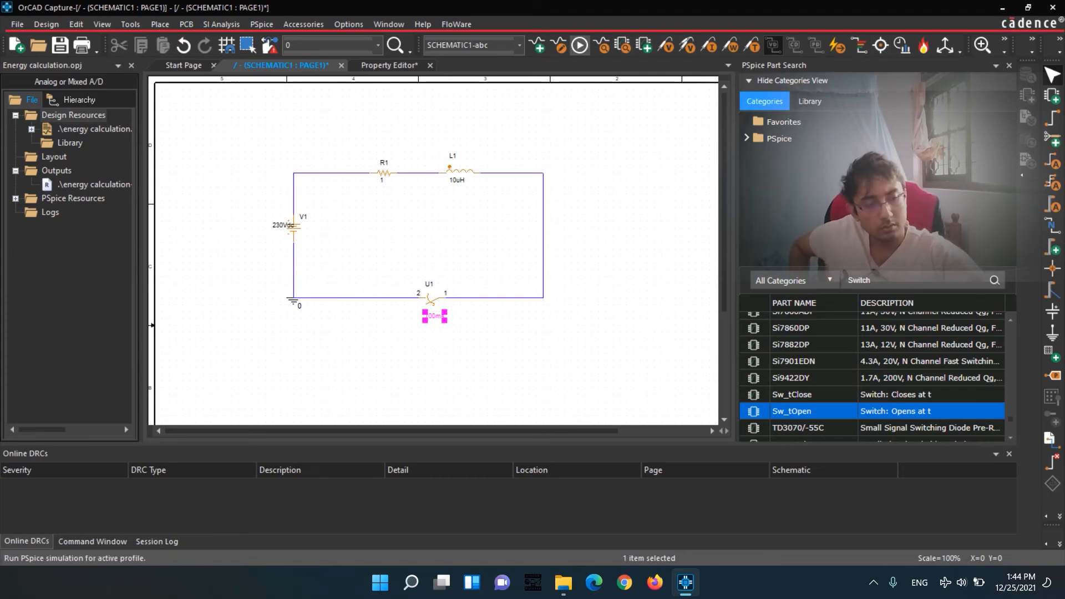
Place power dissipation markers on resistor R1 and inductor L1.
{"action": "left_click", "coordinate": [731, 46]}
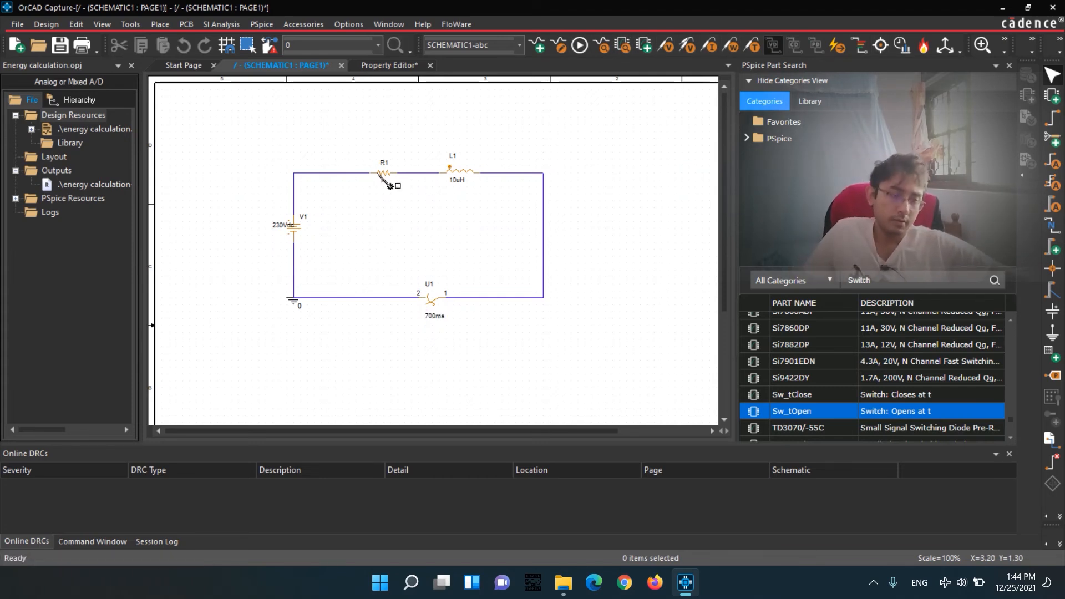
{"action": "left_click", "coordinate": [387, 173]}
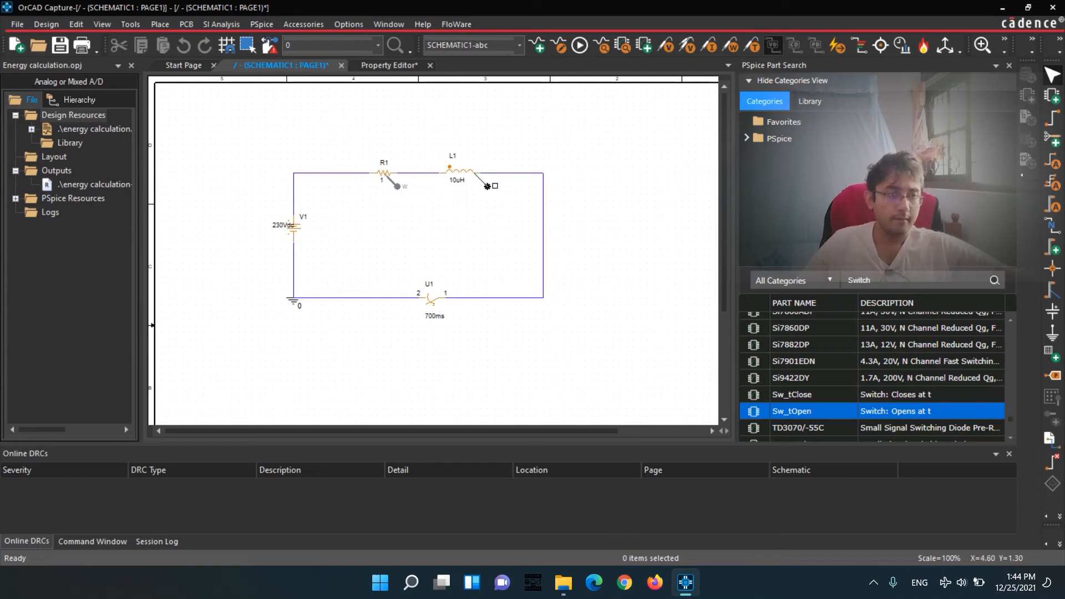
{"action": "left_click", "coordinate": [462, 168]}
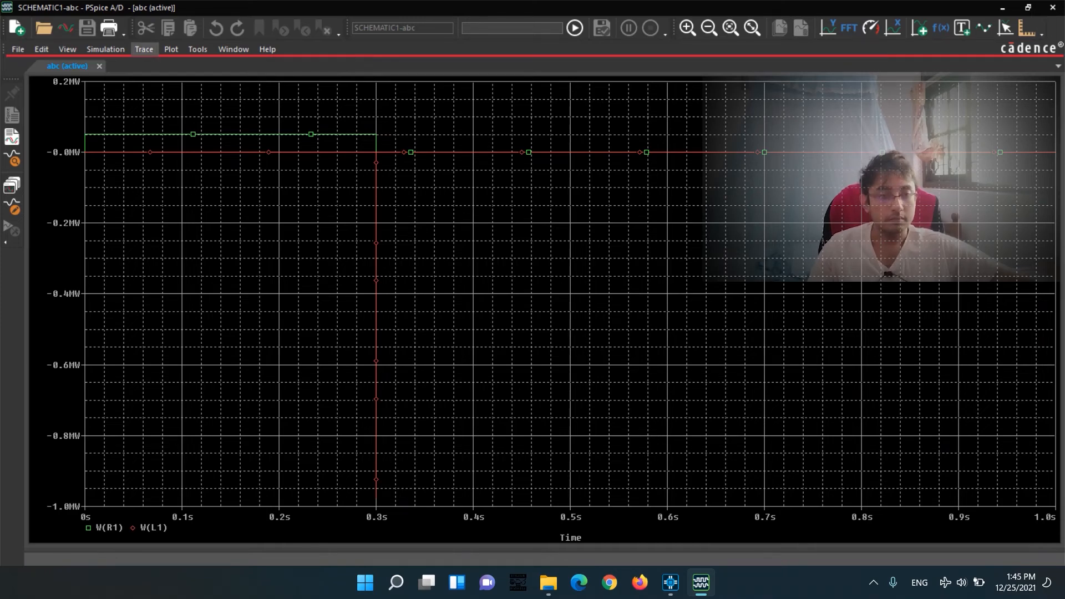
Start a new trace and limit the listed output variables to power by excluding currents and voltages.
{"action": "left_click", "coordinate": [144, 49]}
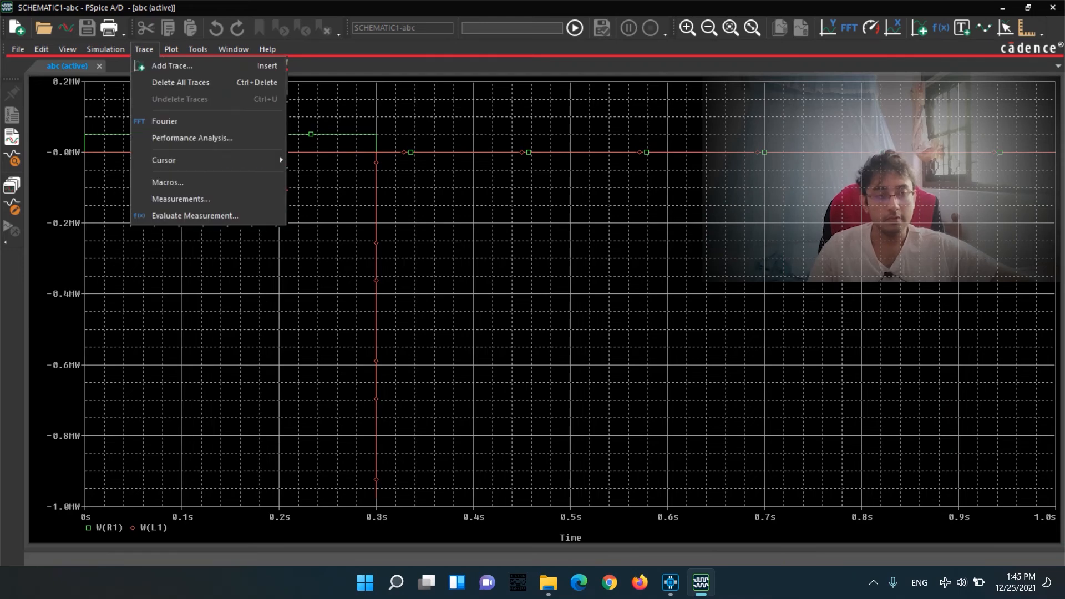
{"action": "left_click", "coordinate": [171, 65]}
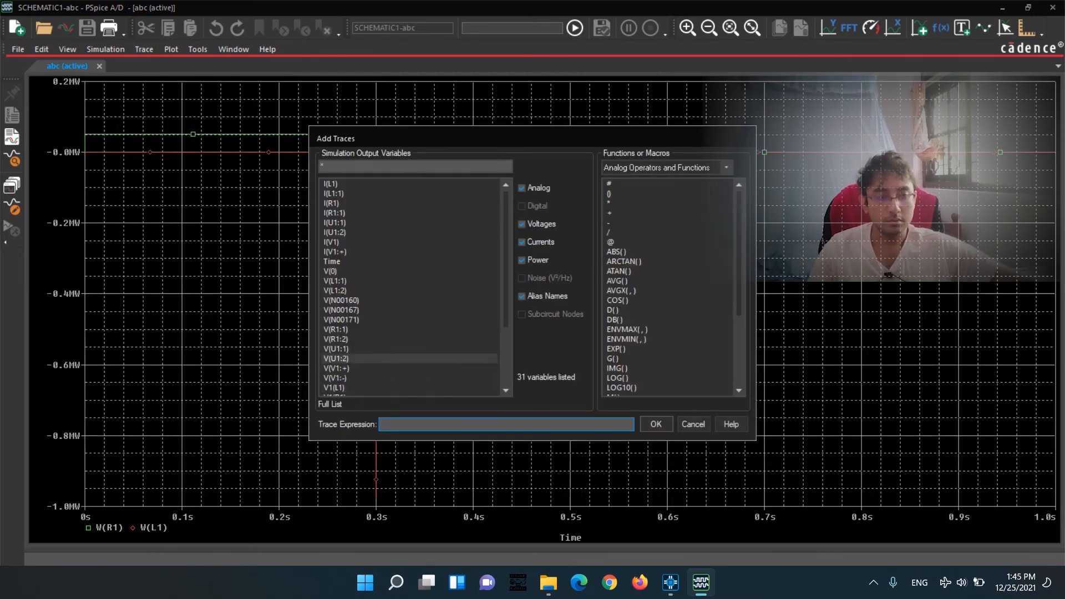
{"action": "scroll", "coordinate": [411, 321], "scroll_direction": "down", "scroll_amount": 3}
{"action": "left_click", "coordinate": [523, 243]}
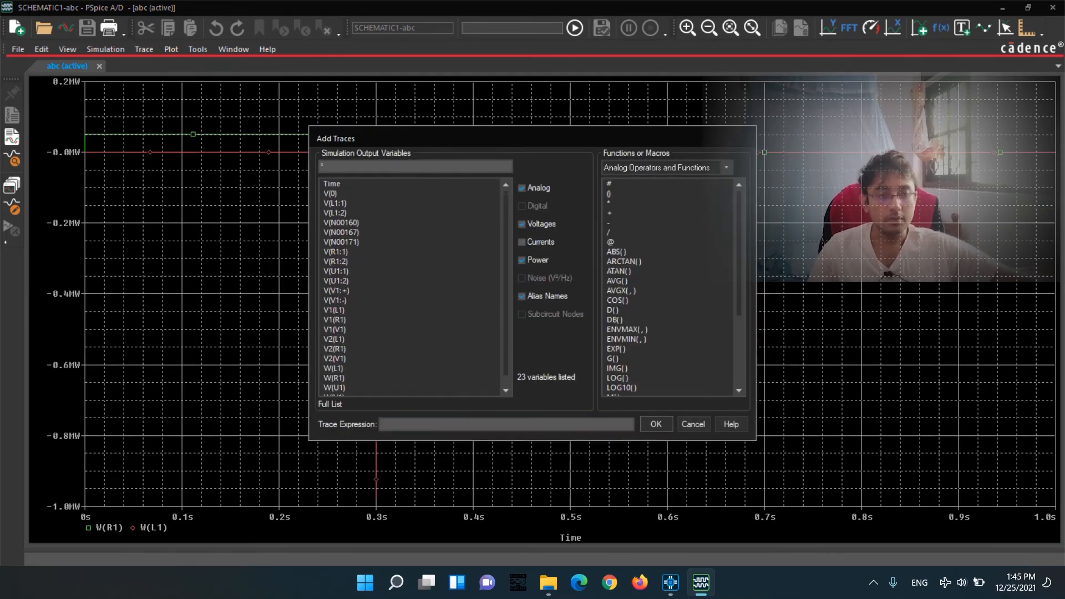
{"action": "left_click", "coordinate": [522, 224]}
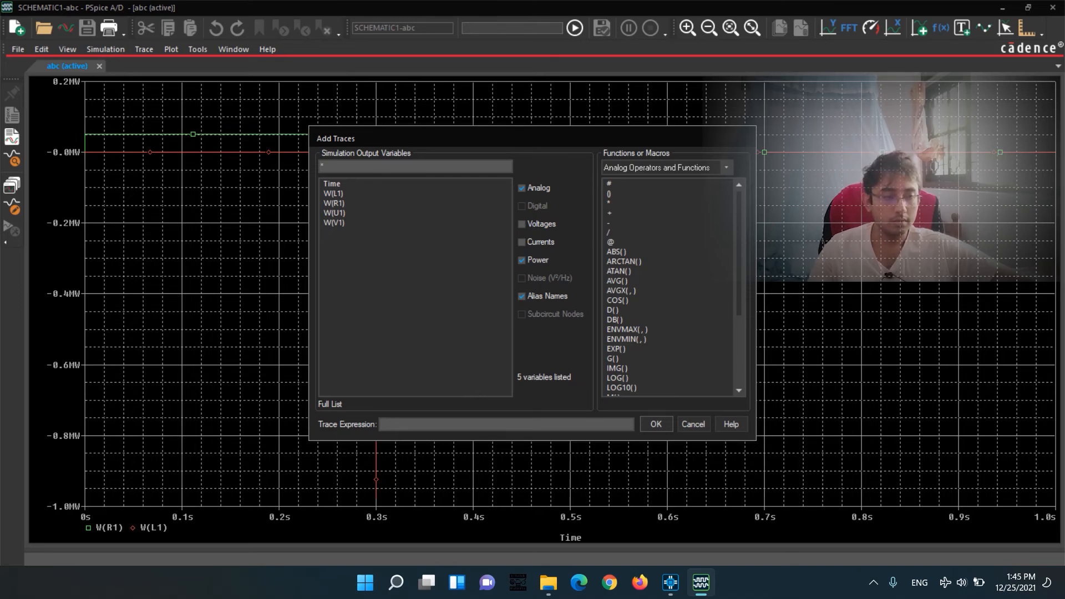
Add the trace S(ABS(W(R1))) to integrate the absolute power of resistor R1.
{"action": "left_click", "coordinate": [522, 188]}
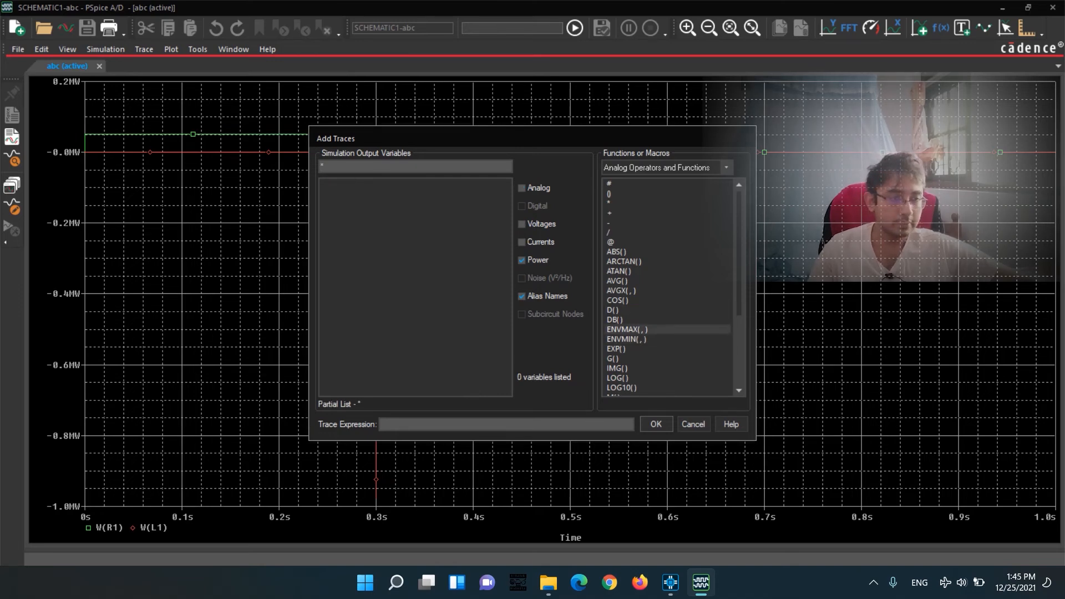
{"action": "scroll", "coordinate": [666, 330], "scroll_direction": "down", "scroll_amount": 4}
{"action": "left_click", "coordinate": [612, 349]}
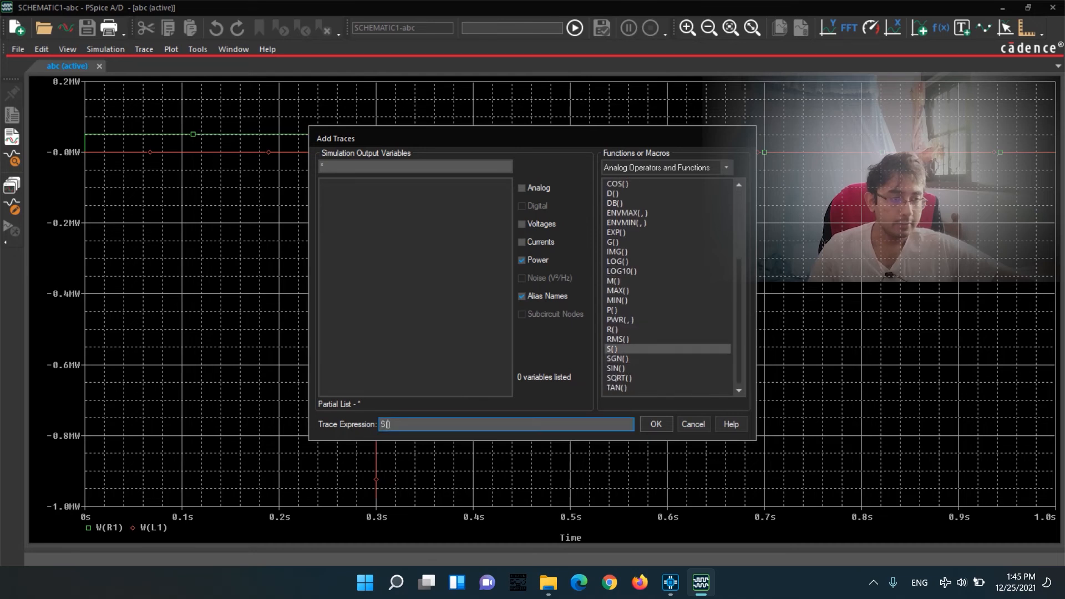
{"action": "scroll", "coordinate": [666, 278], "scroll_direction": "up", "scroll_amount": 4}
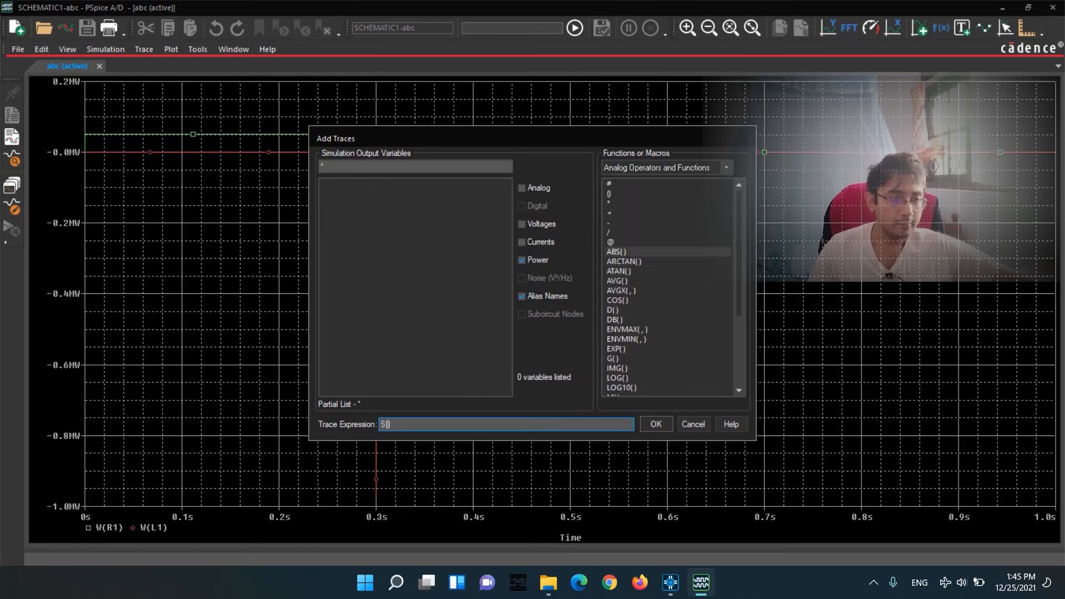
{"action": "left_click", "coordinate": [616, 252]}
{"action": "left_click", "coordinate": [522, 188]}
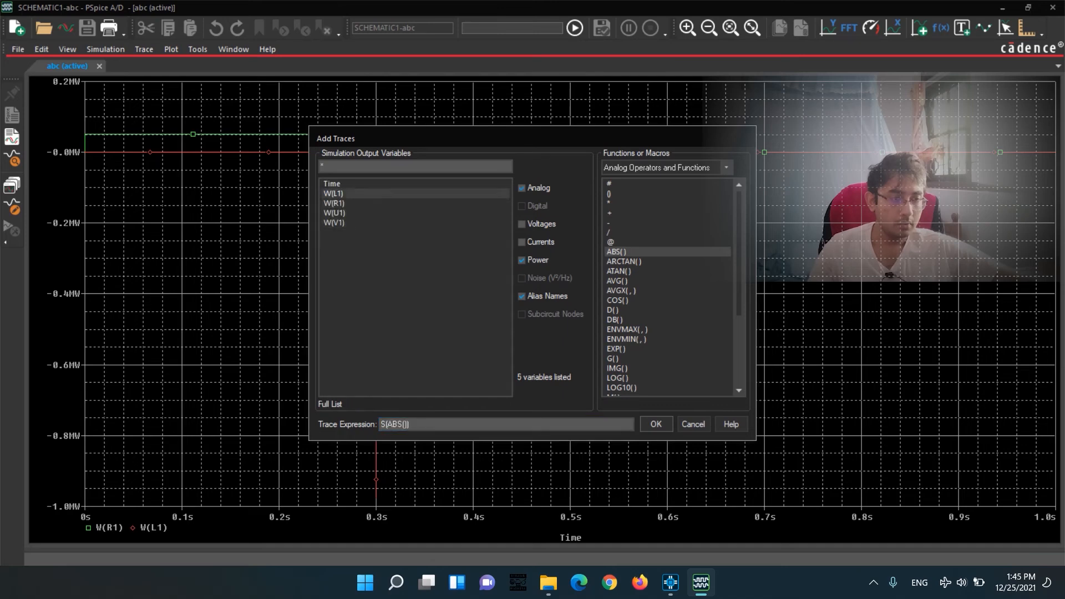
{"action": "left_click", "coordinate": [333, 204]}
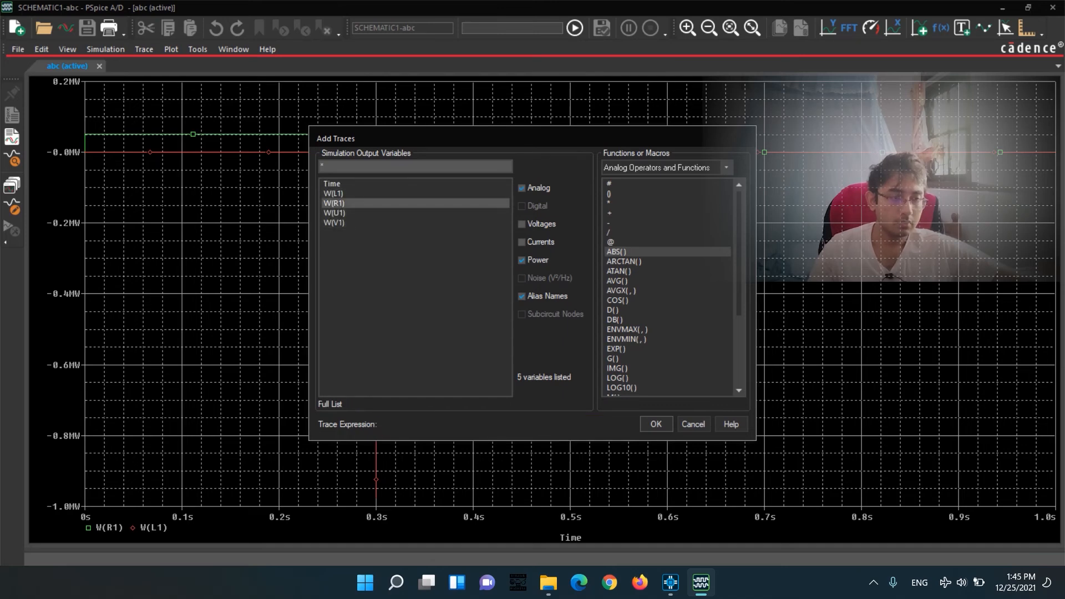
{"action": "key", "text": "Return"}
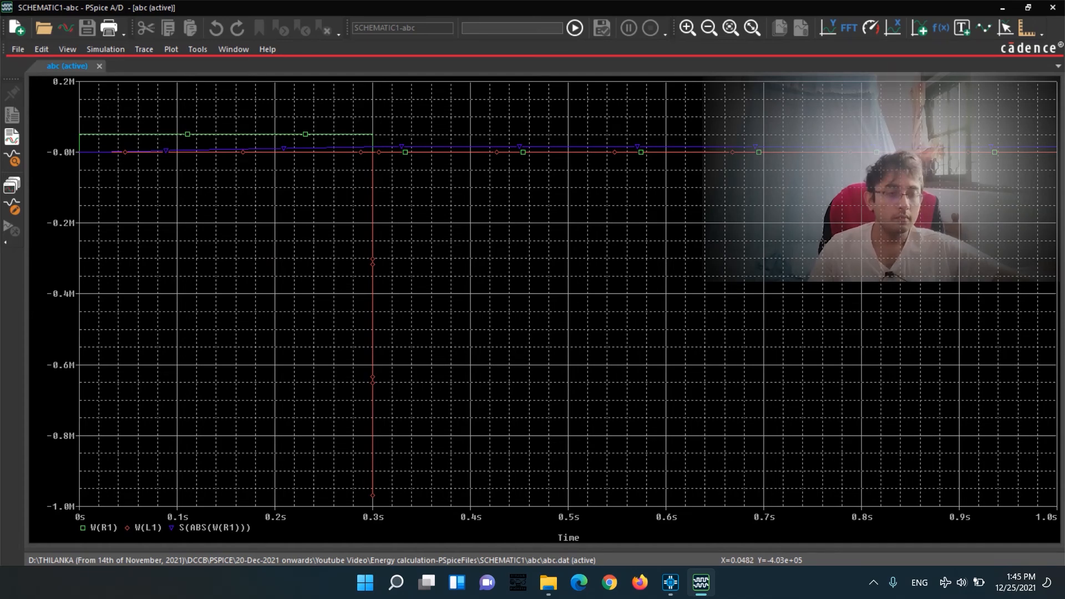
Remove the W(L1) and W(R1) power traces from the plot.
{"action": "left_click", "coordinate": [148, 528]}
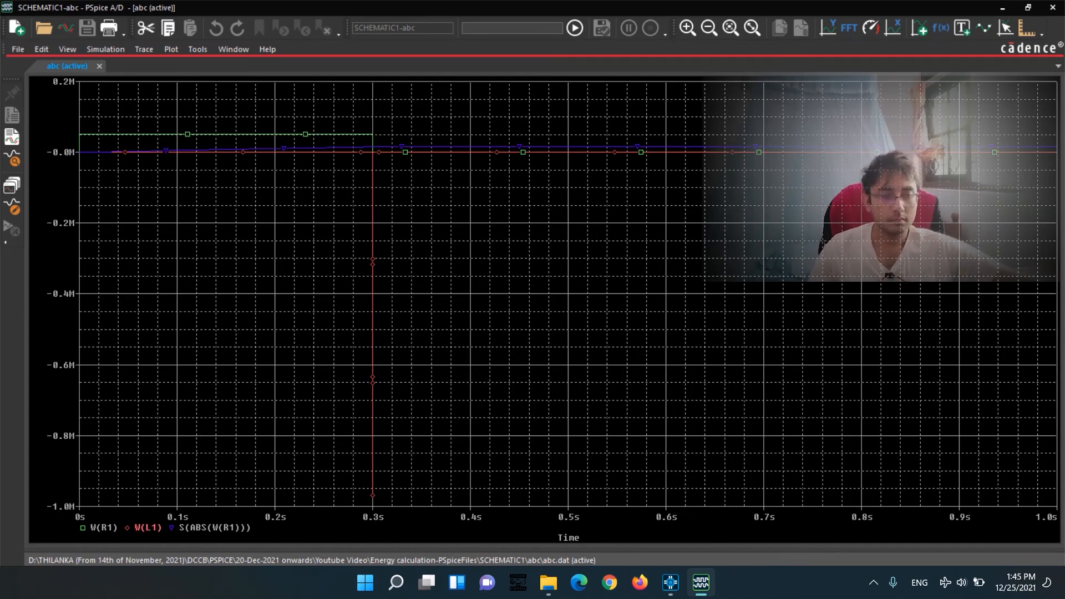
{"action": "key", "text": "Delete"}
{"action": "left_click", "coordinate": [93, 528]}
{"action": "key", "text": "Delete"}
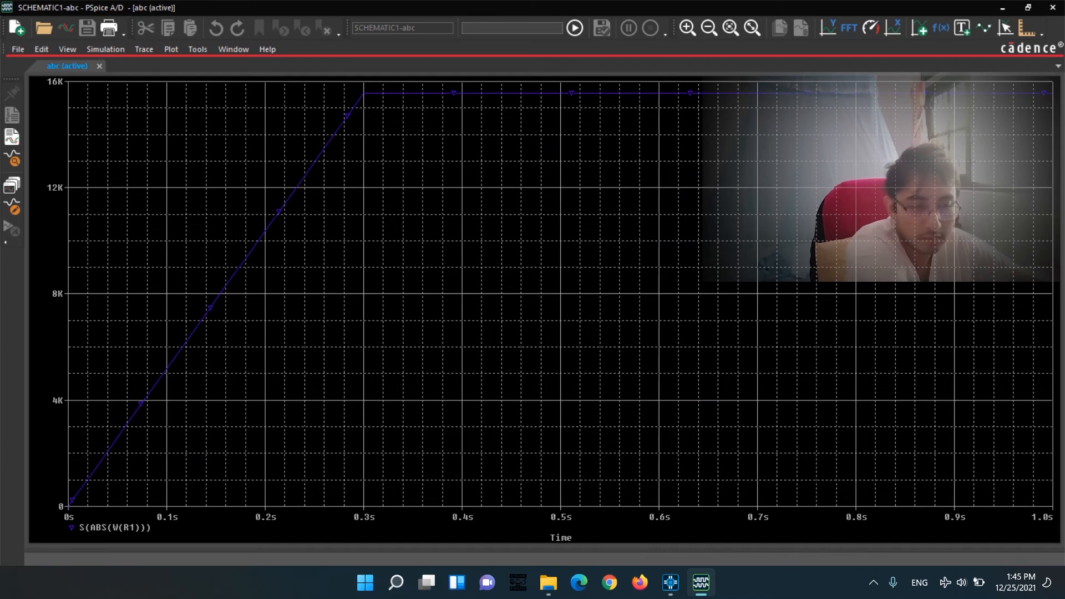
Add the trace S(ABS(W(L1))) for inductor L1 and remove the S(ABS(W(R1))) trace.
{"action": "left_click", "coordinate": [144, 49]}
{"action": "left_click", "coordinate": [172, 66]}
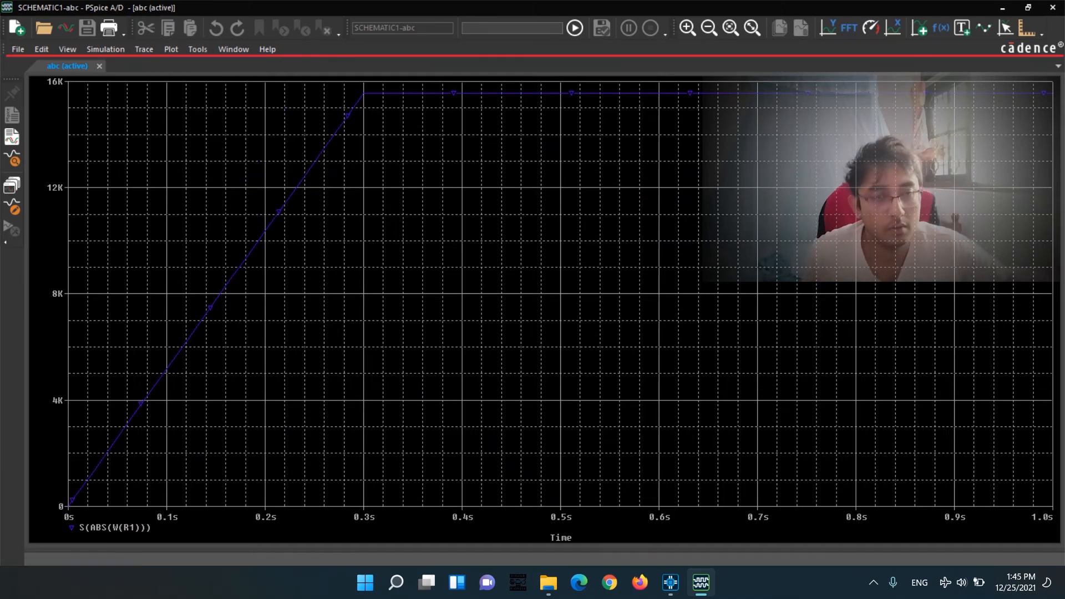
{"action": "scroll", "coordinate": [668, 369], "scroll_direction": "down", "scroll_amount": 5}
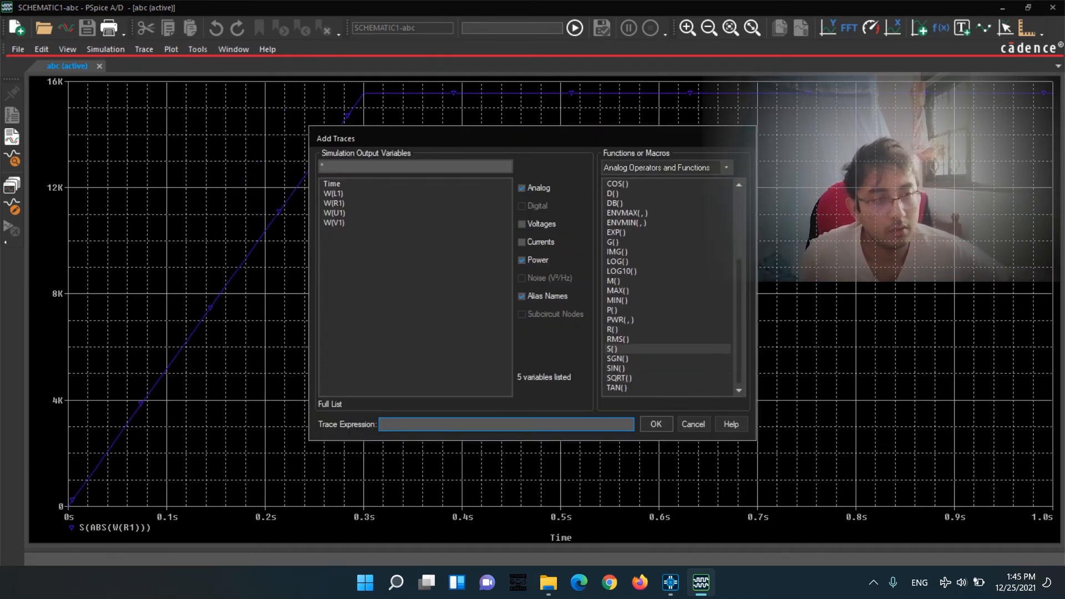
{"action": "left_click", "coordinate": [612, 348]}
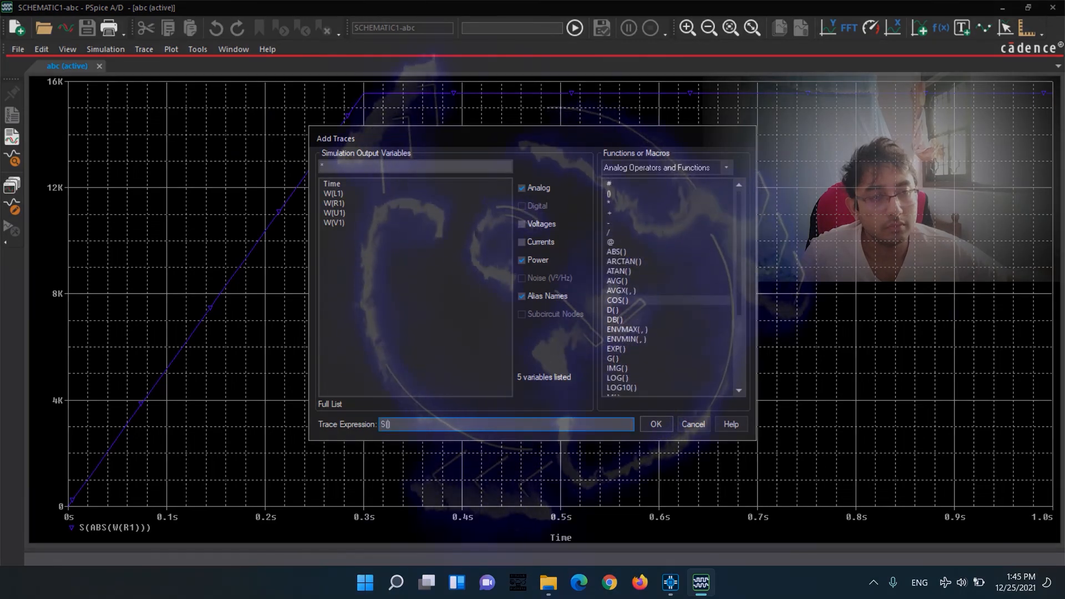
{"action": "left_click", "coordinate": [616, 252]}
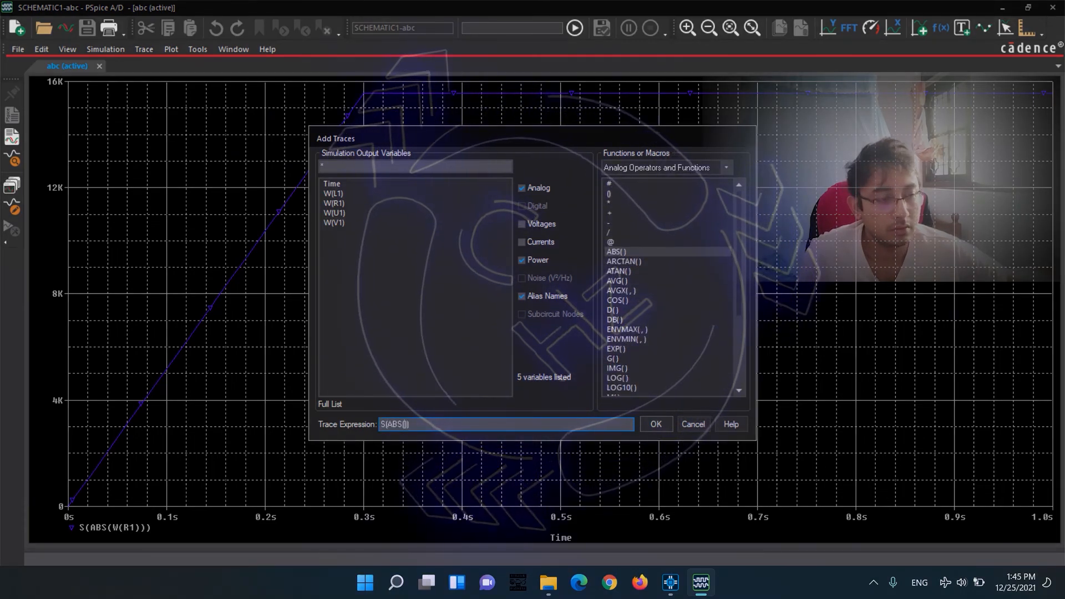
{"action": "left_click", "coordinate": [334, 193]}
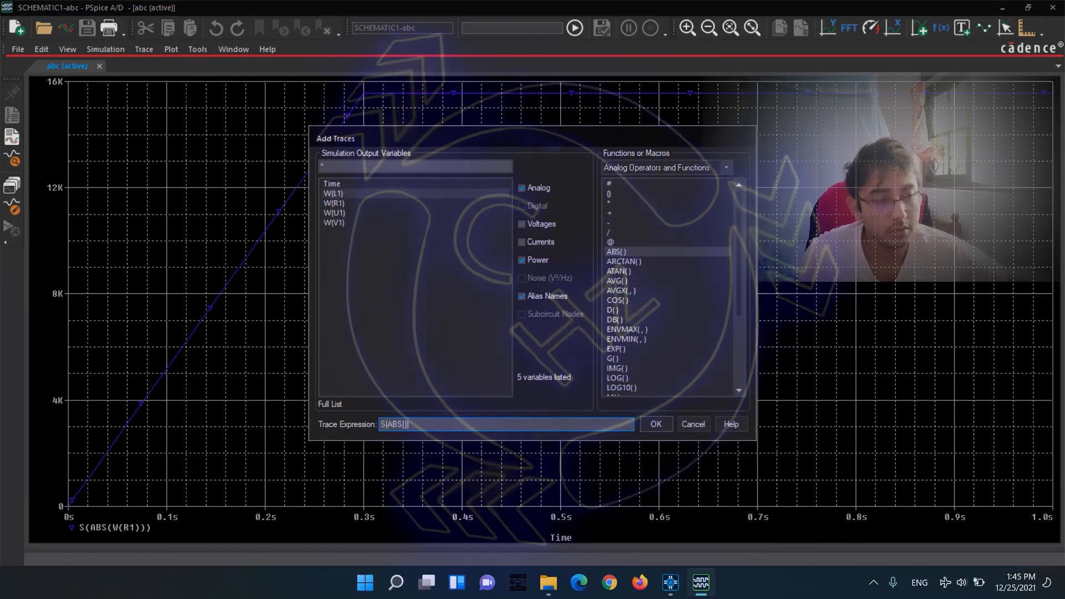
{"action": "left_click", "coordinate": [656, 423]}
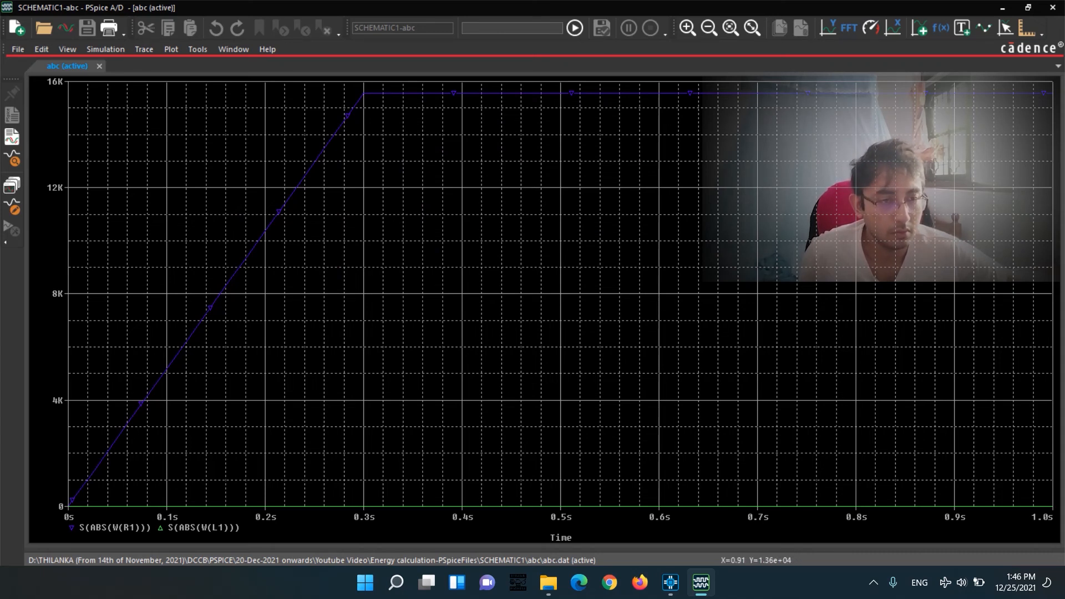
{"action": "left_click", "coordinate": [125, 528]}
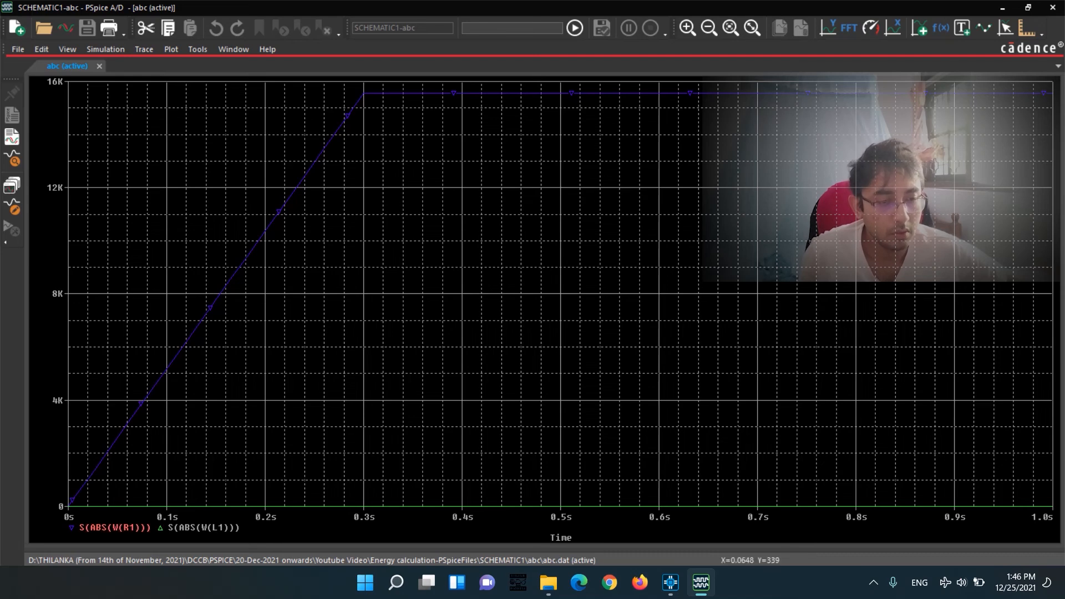
{"action": "key", "text": "Delete"}
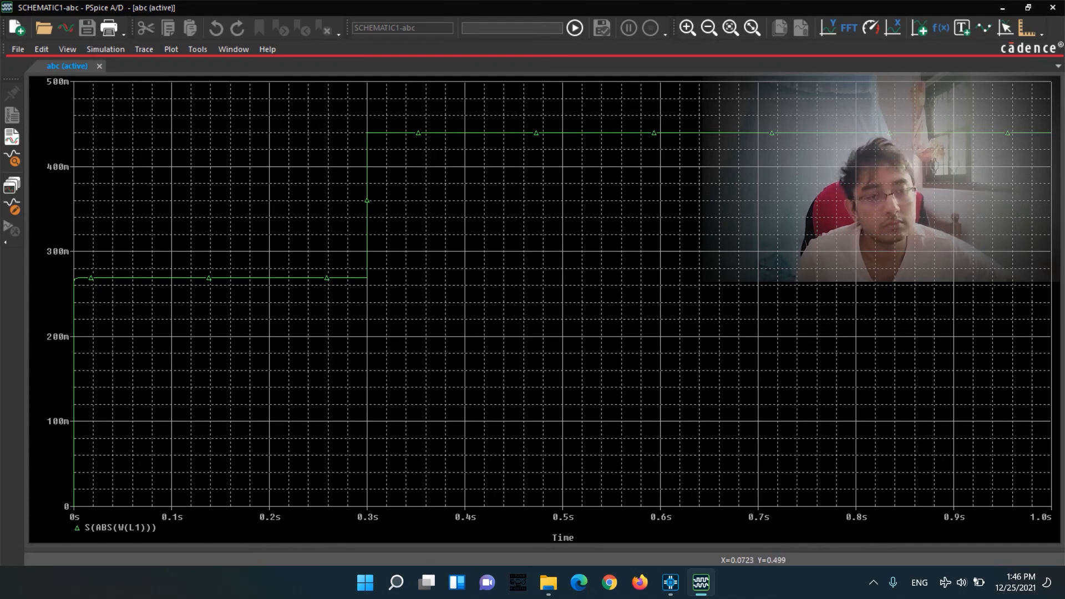
Look through the analog operators and functions available for trace expressions, and close the dialog without adding a trace.
{"action": "left_click", "coordinate": [144, 49]}
{"action": "left_click", "coordinate": [169, 66]}
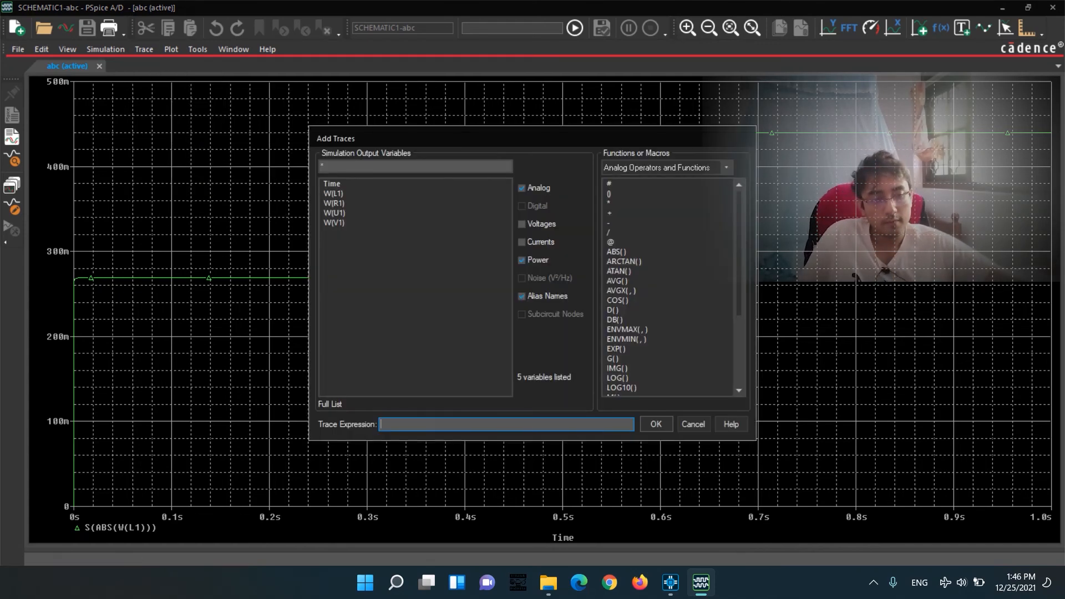
{"action": "scroll", "coordinate": [669, 286], "scroll_direction": "down", "scroll_amount": 3}
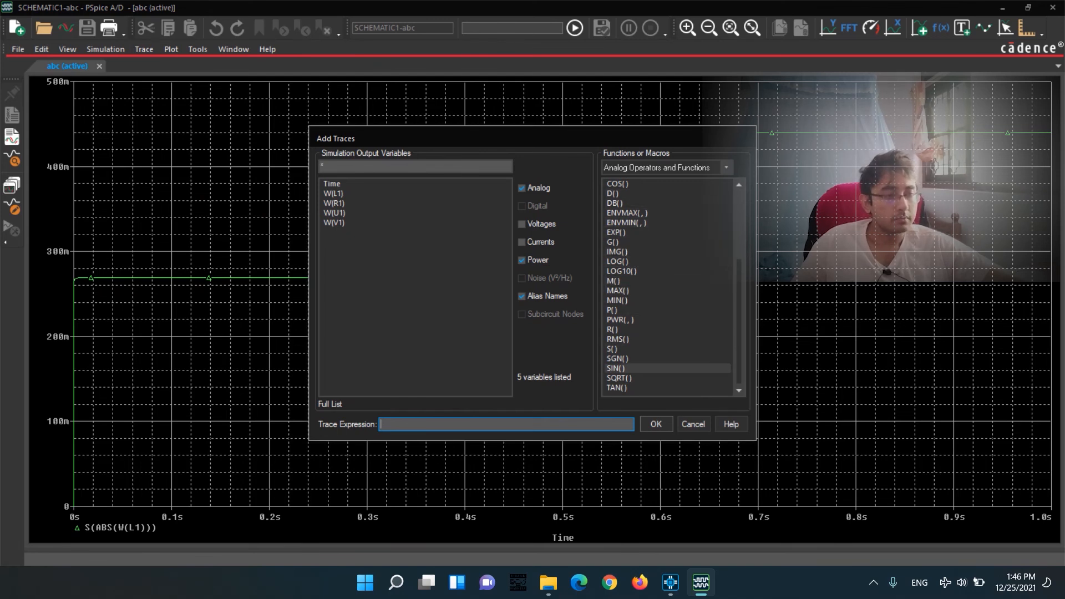
{"action": "scroll", "coordinate": [666, 266], "scroll_direction": "up", "scroll_amount": 4}
{"action": "scroll", "coordinate": [665, 271], "scroll_direction": "up", "scroll_amount": 1}
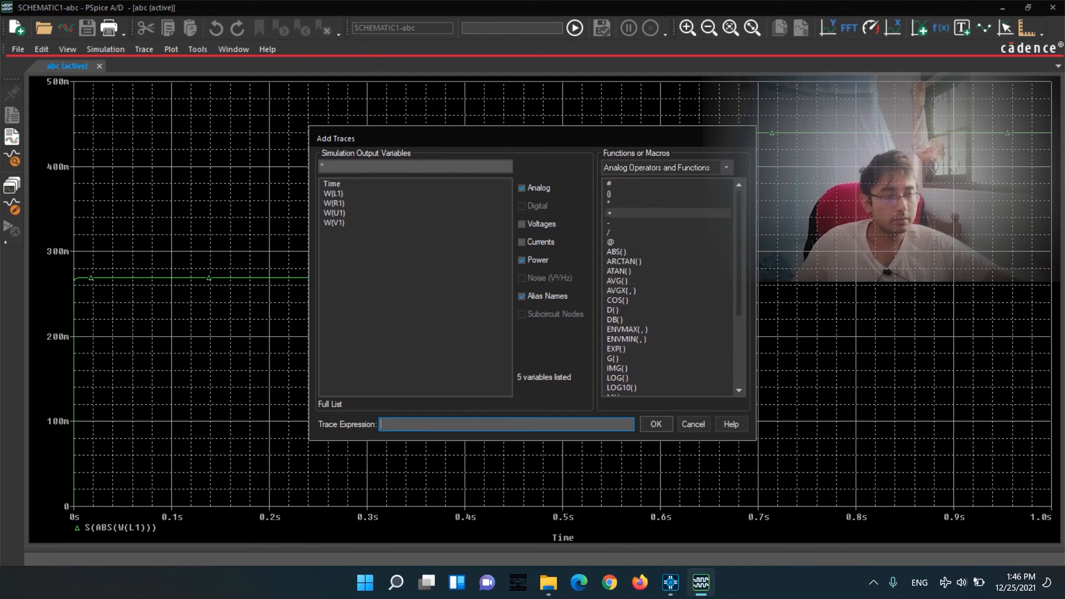
{"action": "scroll", "coordinate": [666, 222], "scroll_direction": "down", "scroll_amount": 1}
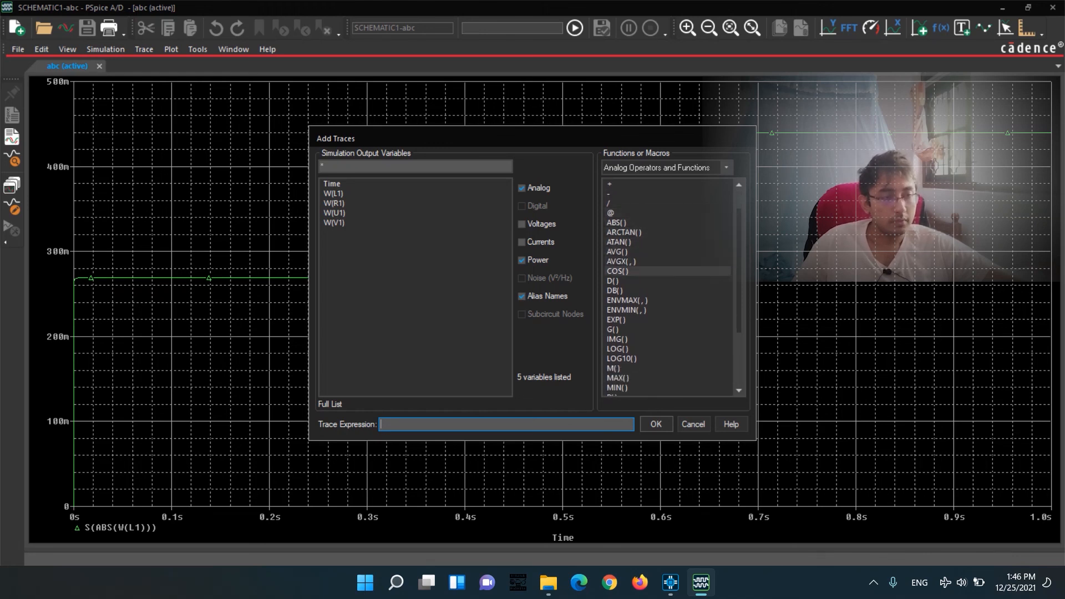
{"action": "scroll", "coordinate": [639, 271], "scroll_direction": "down", "scroll_amount": 1}
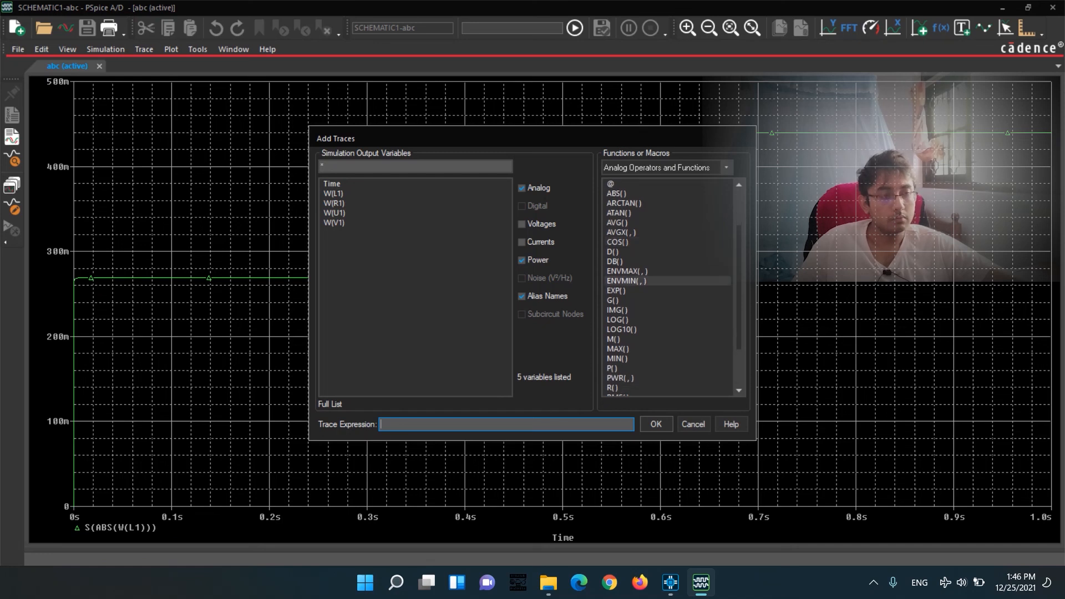
{"action": "scroll", "coordinate": [638, 311], "scroll_direction": "down", "scroll_amount": 2}
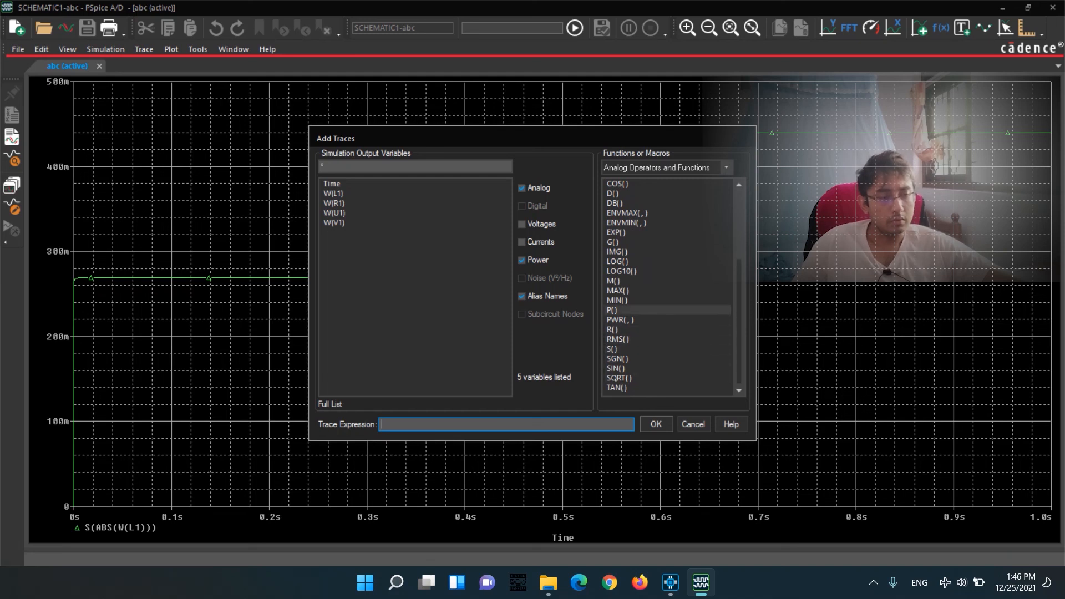
{"action": "scroll", "coordinate": [639, 239], "scroll_direction": "up", "scroll_amount": 1}
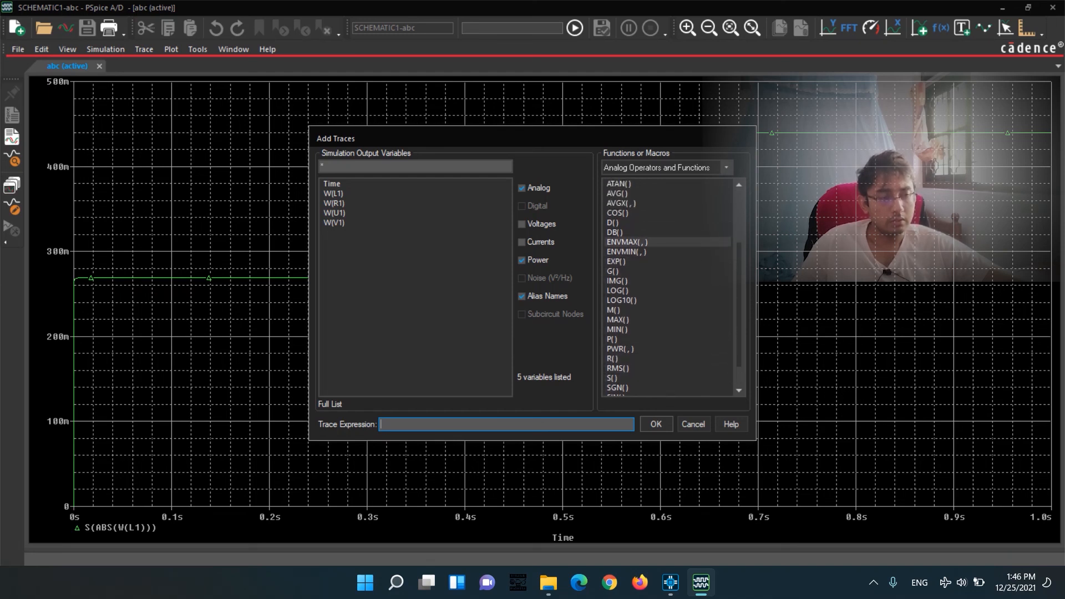
{"action": "scroll", "coordinate": [638, 290], "scroll_direction": "up", "scroll_amount": 3}
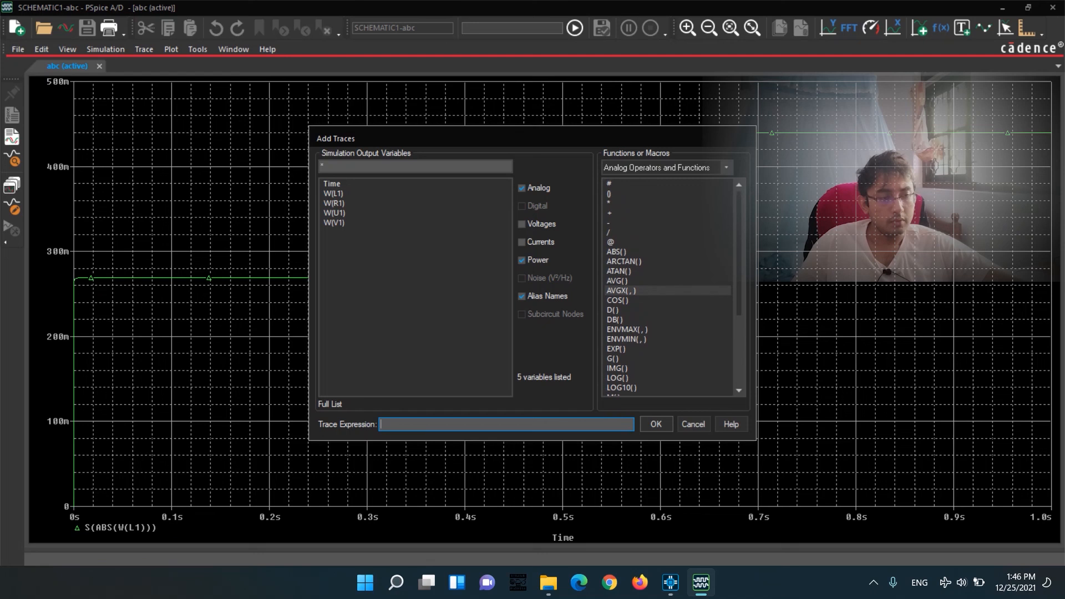
{"action": "scroll", "coordinate": [638, 290], "scroll_direction": "down", "scroll_amount": 2}
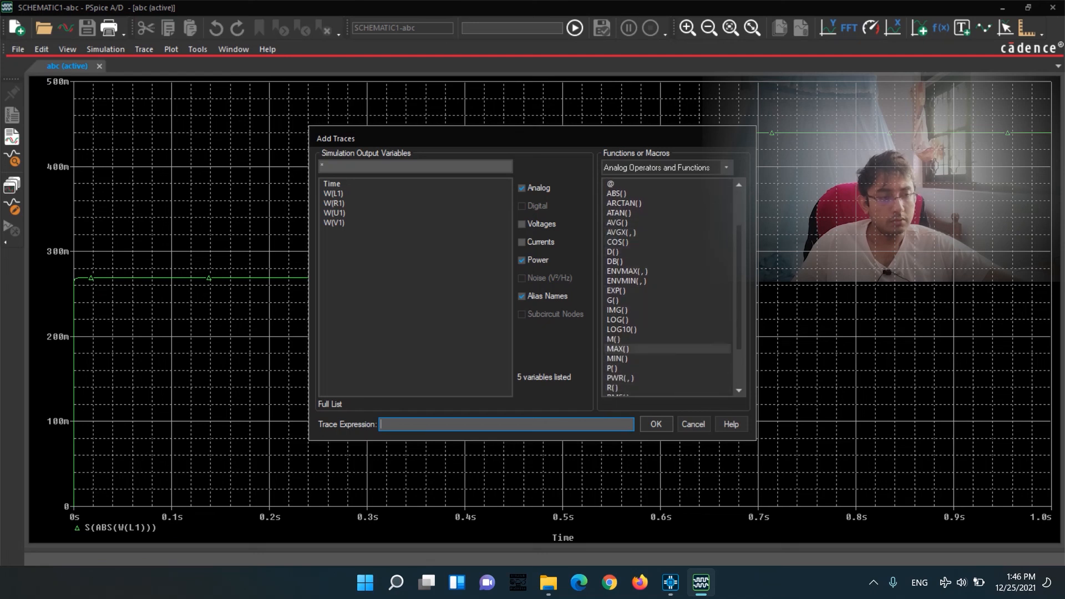
{"action": "scroll", "coordinate": [638, 348], "scroll_direction": "down", "scroll_amount": 2}
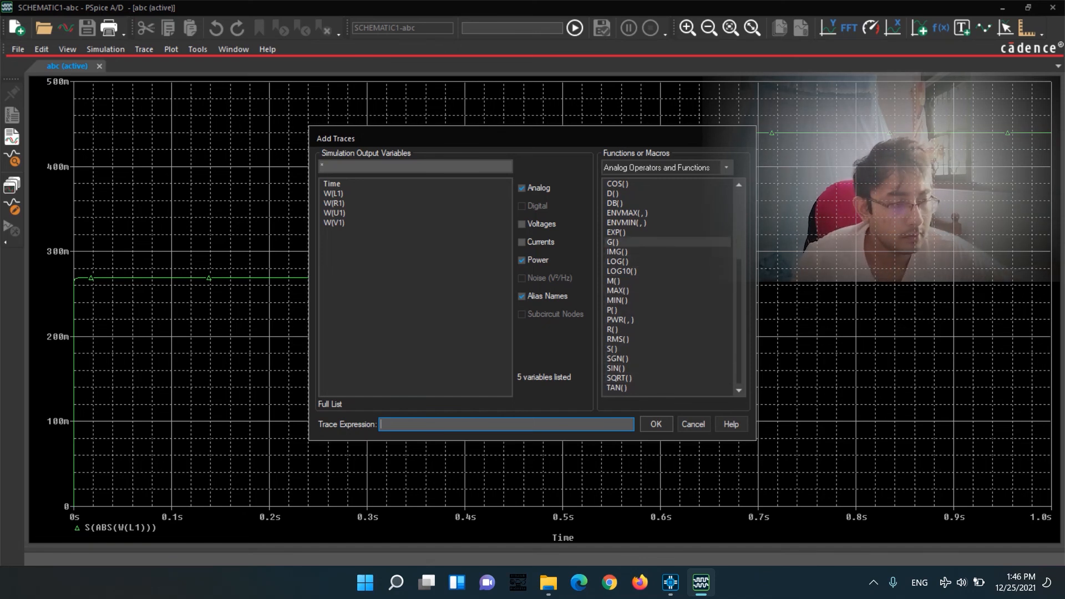
{"action": "scroll", "coordinate": [638, 244], "scroll_direction": "up", "scroll_amount": 1}
{"action": "scroll", "coordinate": [638, 267], "scroll_direction": "up", "scroll_amount": 1}
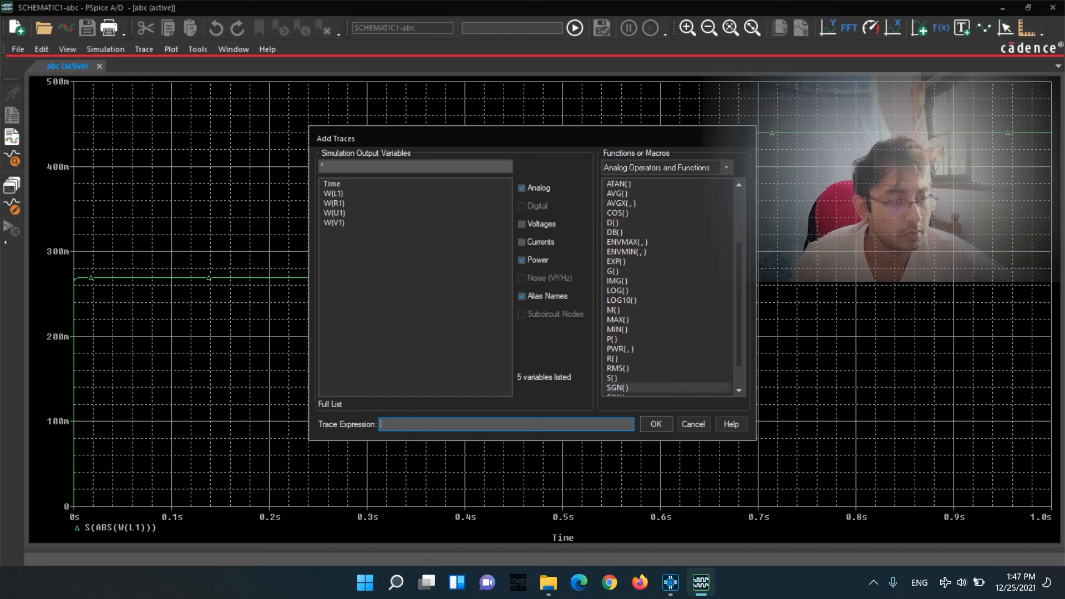
{"action": "left_click", "coordinate": [693, 424]}
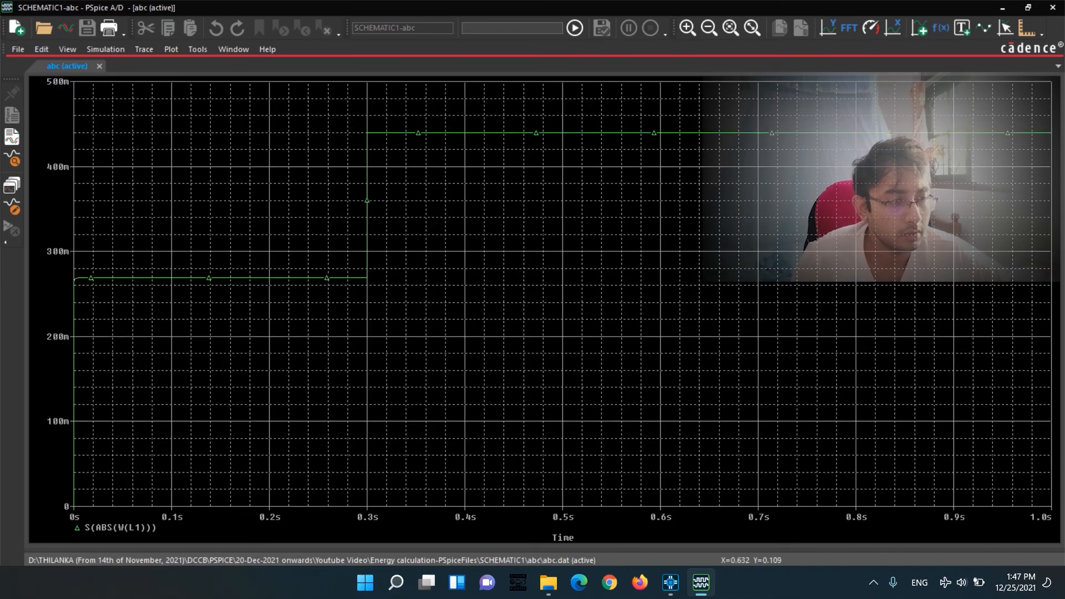